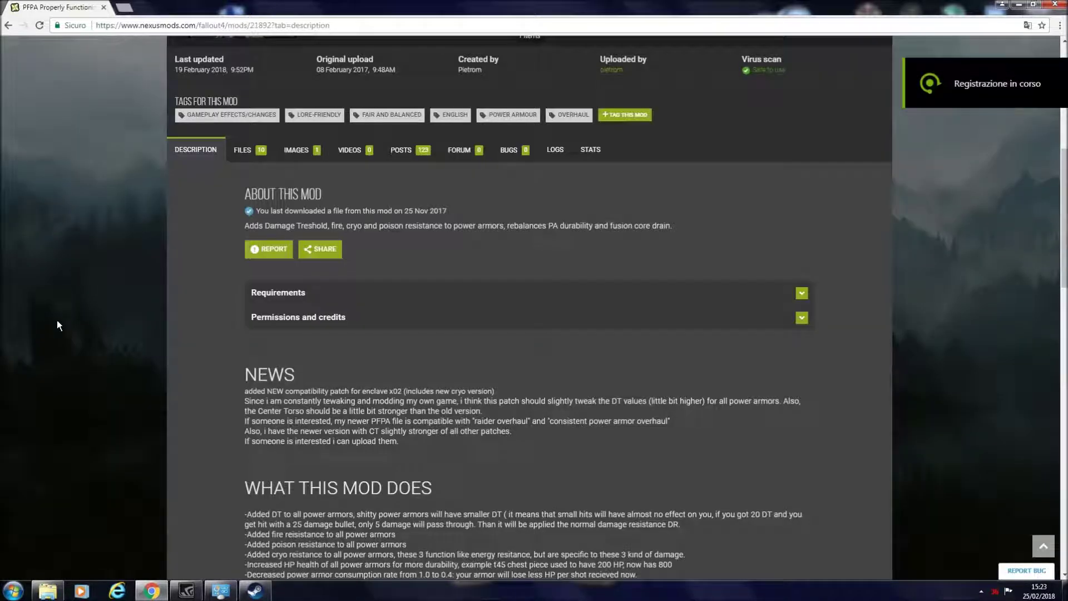
Scroll through the PFPA mod page's feature list
{"action": "scroll", "coordinate": [95, 343], "scroll_direction": "up", "scroll_amount": 3}
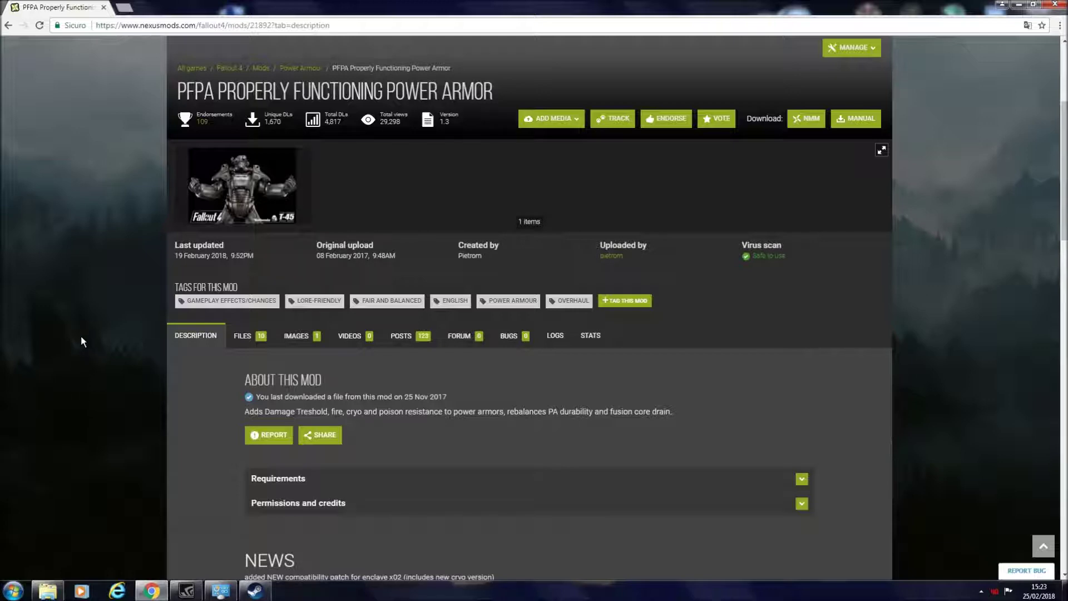
{"action": "scroll", "coordinate": [78, 375], "scroll_direction": "down", "scroll_amount": 2}
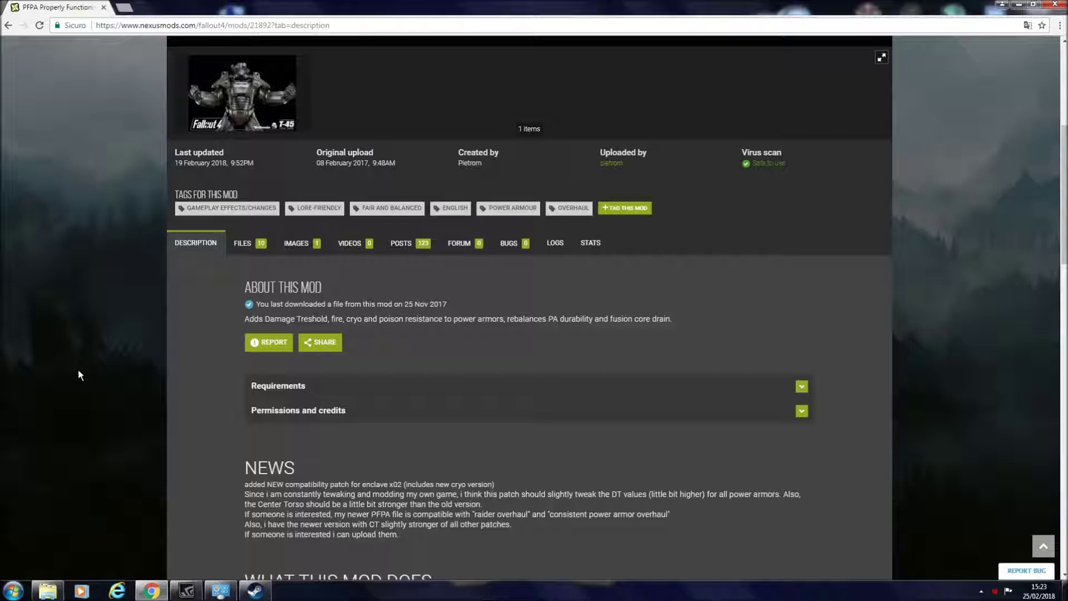
{"action": "scroll", "coordinate": [78, 375], "scroll_direction": "down", "scroll_amount": 2}
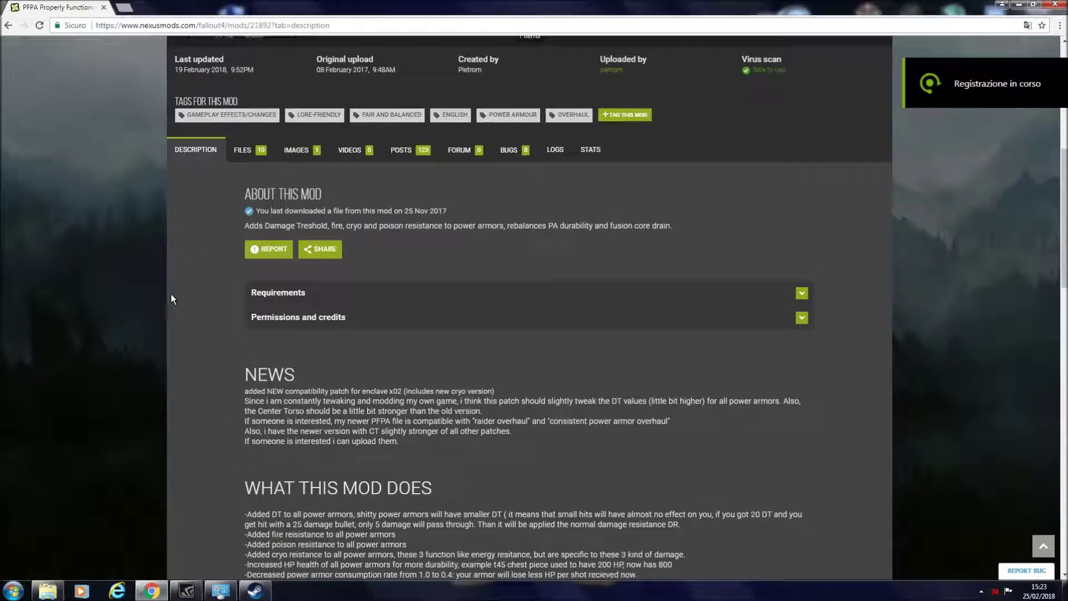
{"action": "scroll", "coordinate": [83, 308], "scroll_direction": "up", "scroll_amount": 2}
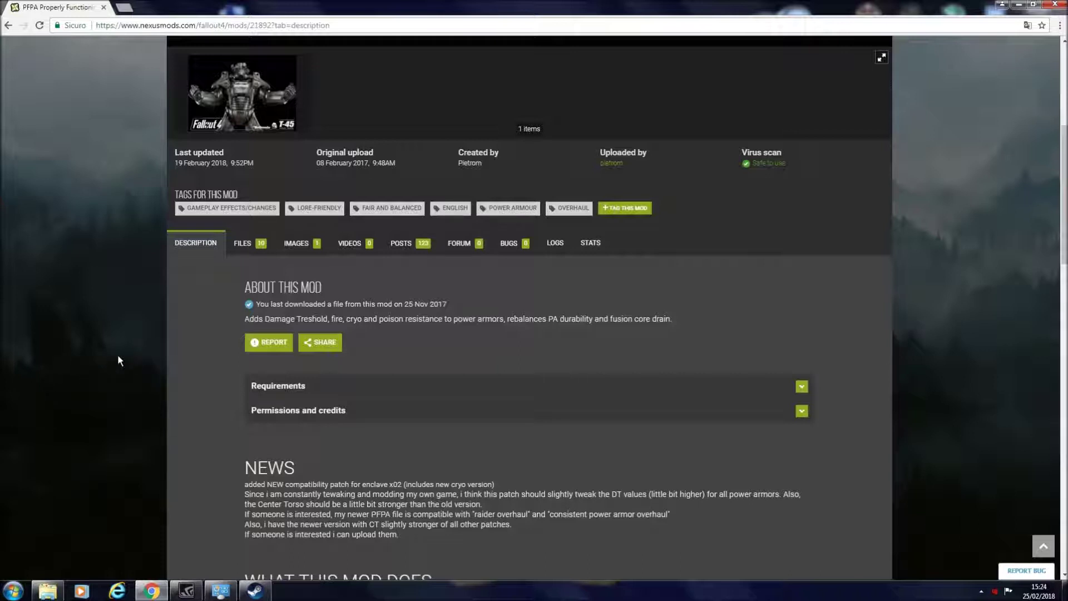
{"action": "scroll", "coordinate": [116, 356], "scroll_direction": "down", "scroll_amount": 5}
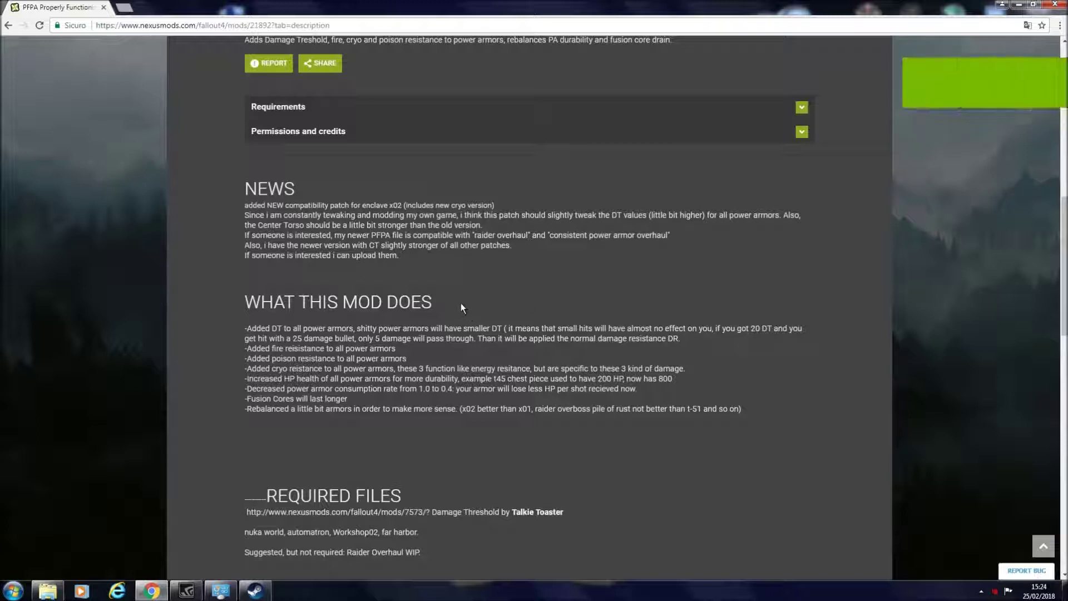
{"action": "scroll", "coordinate": [456, 302], "scroll_direction": "up", "scroll_amount": 3}
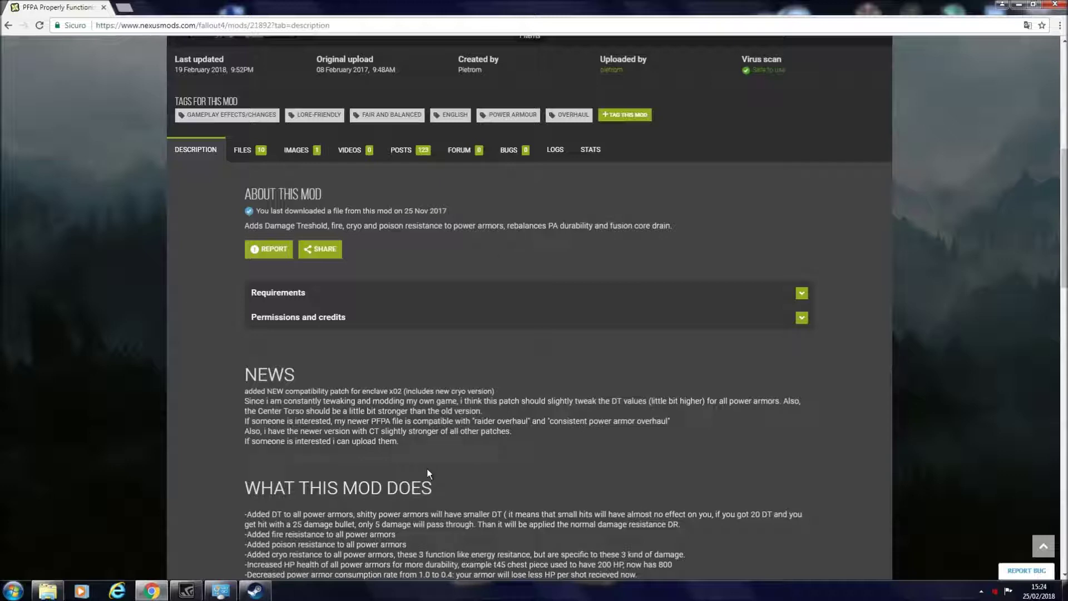
{"action": "scroll", "coordinate": [456, 508], "scroll_direction": "up", "scroll_amount": 3}
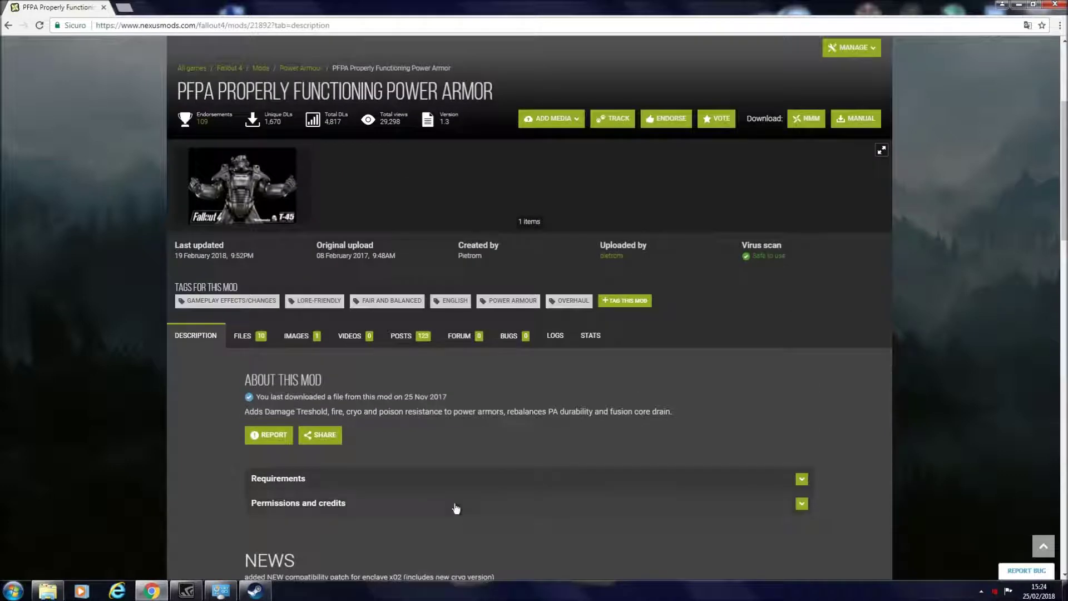
{"action": "scroll", "coordinate": [453, 508], "scroll_direction": "down", "scroll_amount": 5}
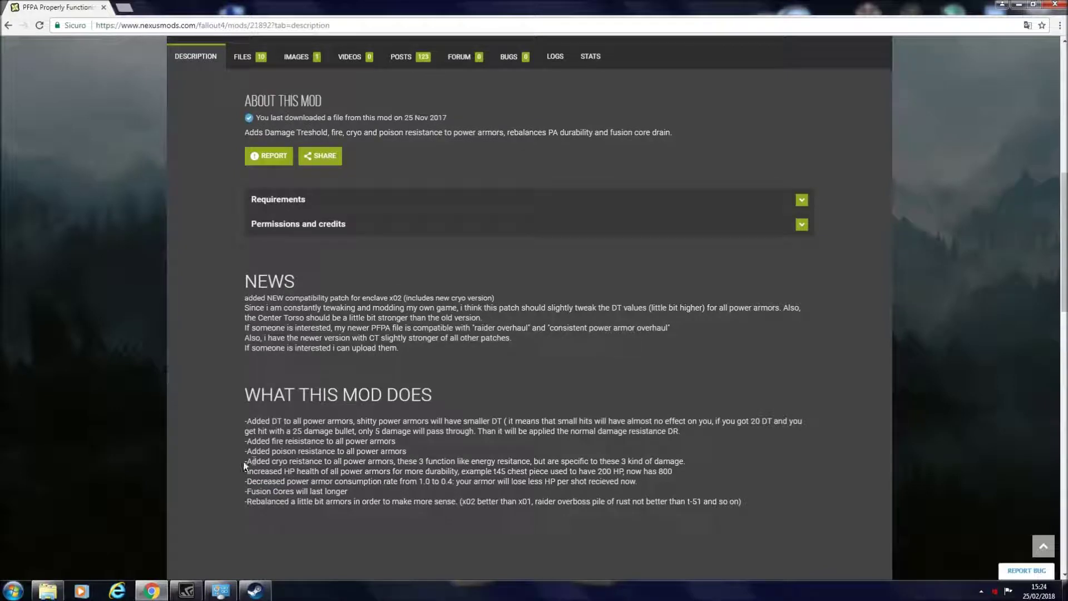
Highlight the cryo resistance, poison resistance and 'DT to all power armors' feature lines
{"action": "left_click_drag", "start_coordinate": [246, 461], "coordinate": [396, 461]}
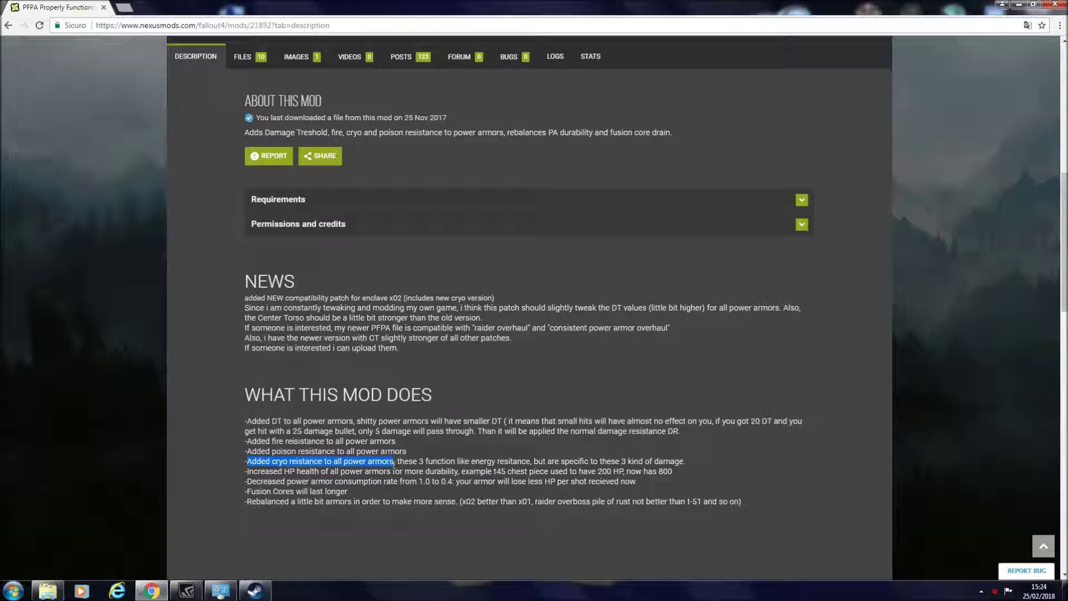
{"action": "left_click", "coordinate": [266, 471]}
{"action": "left_click_drag", "start_coordinate": [252, 451], "coordinate": [399, 447]}
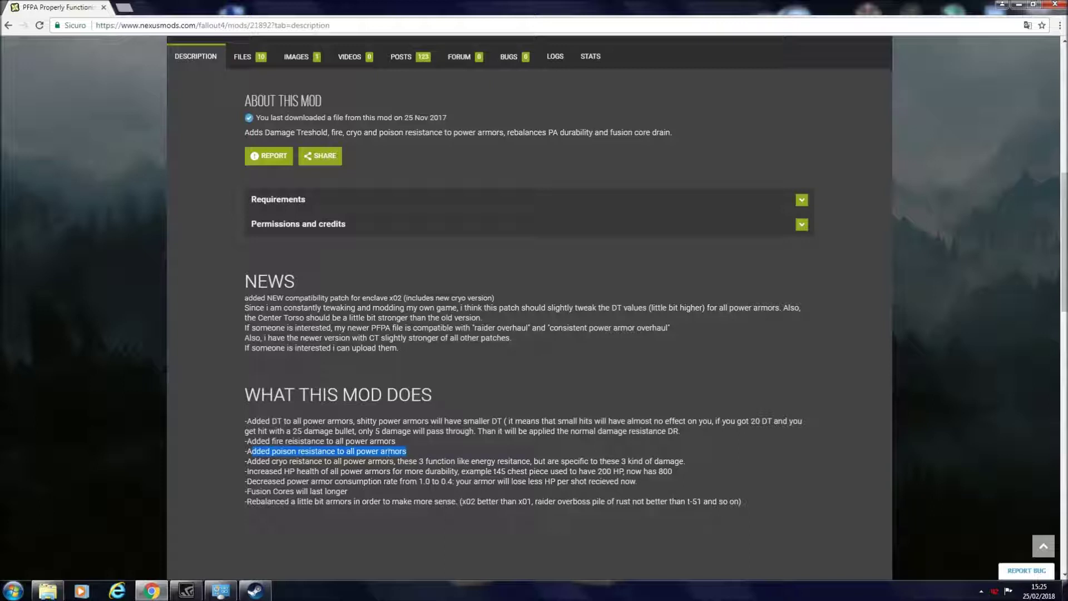
{"action": "left_click", "coordinate": [287, 451]}
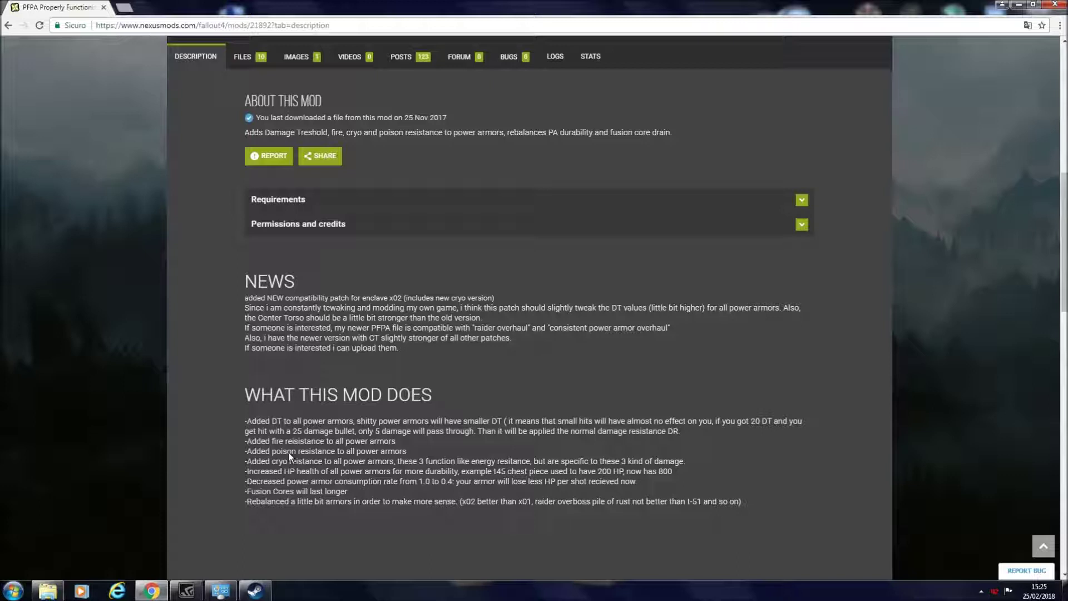
{"action": "left_click_drag", "start_coordinate": [271, 421], "coordinate": [359, 419]}
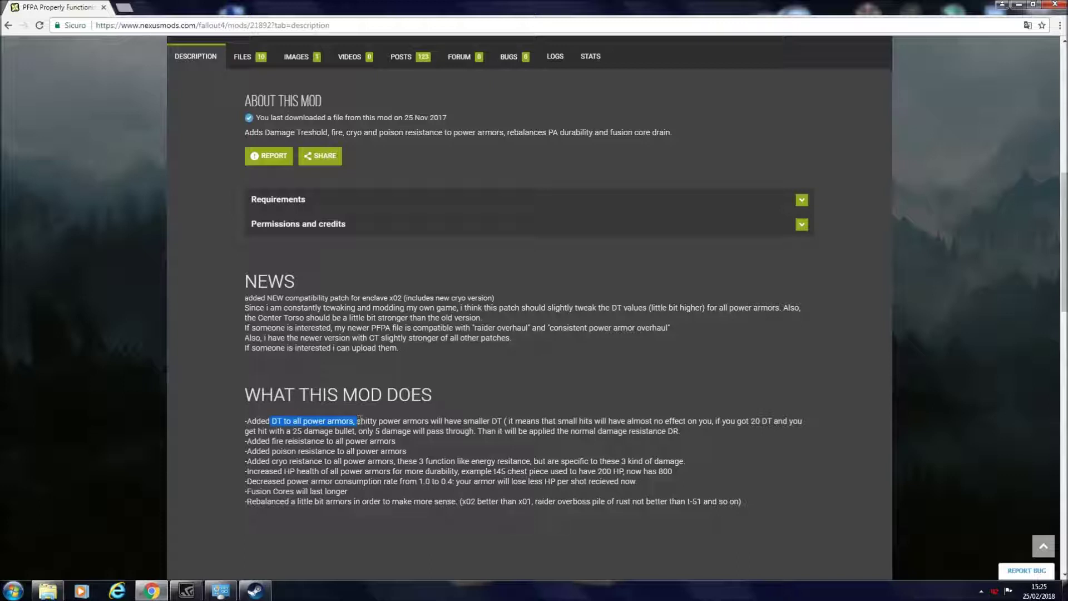
{"action": "left_click_drag", "start_coordinate": [359, 418], "coordinate": [354, 421]}
{"action": "left_click", "coordinate": [358, 420]}
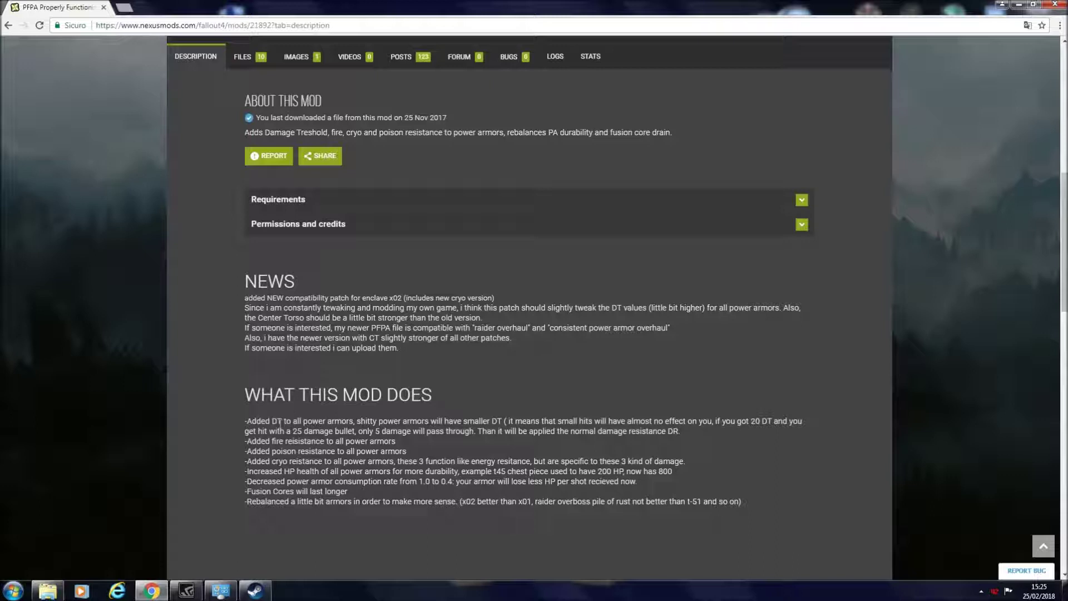
{"action": "left_click_drag", "start_coordinate": [272, 421], "coordinate": [284, 421]}
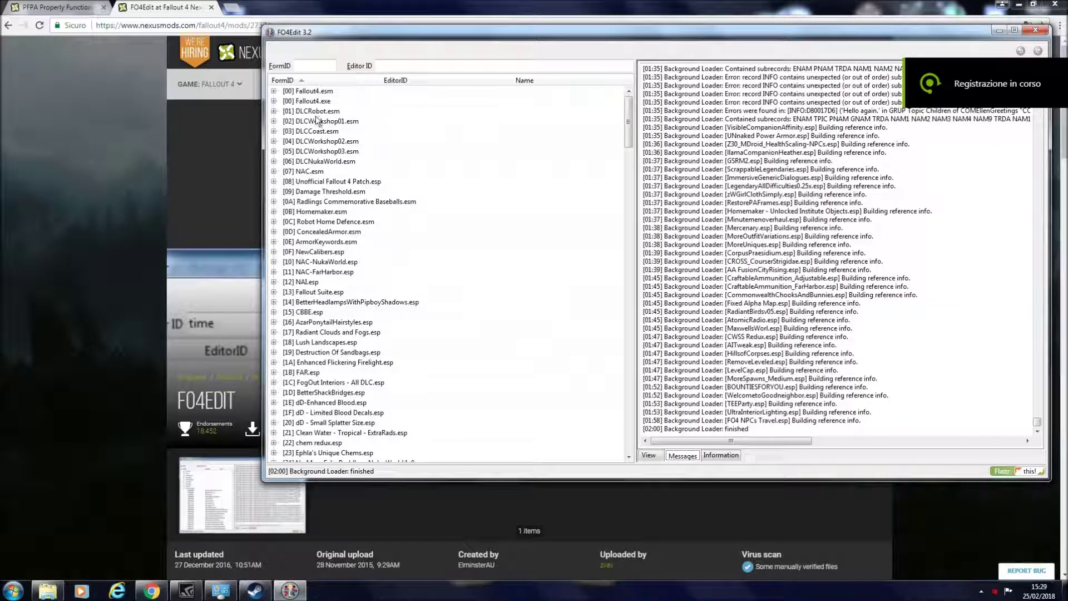
With the Background Loader finished, close Chrome, bring FO4Edit forward and select Damage Threshold.esm
{"action": "left_click_drag", "start_coordinate": [644, 428], "coordinate": [684, 429]}
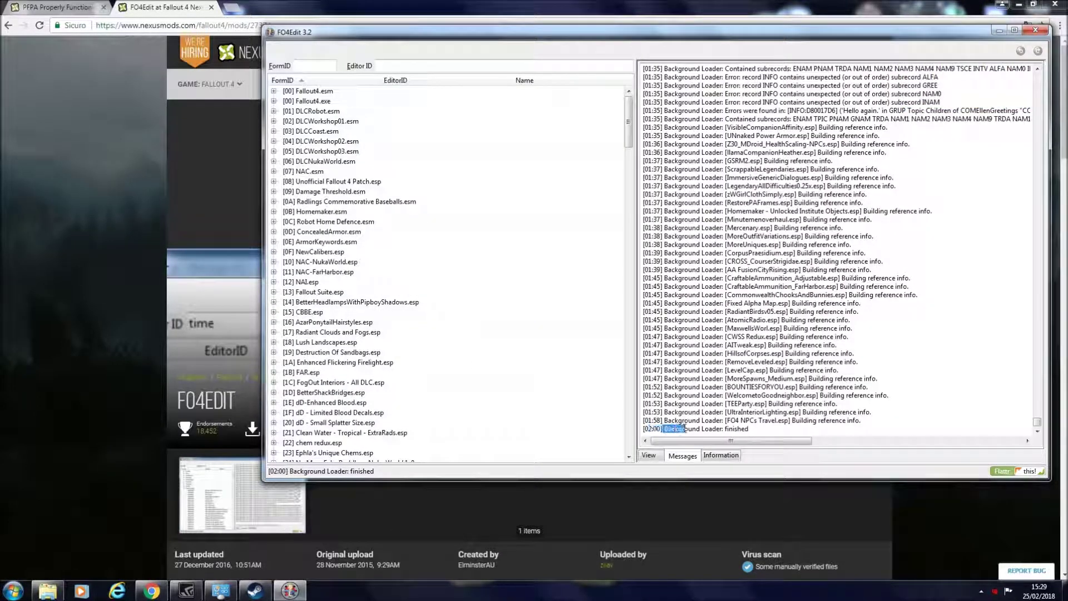
{"action": "left_click", "coordinate": [237, 47]}
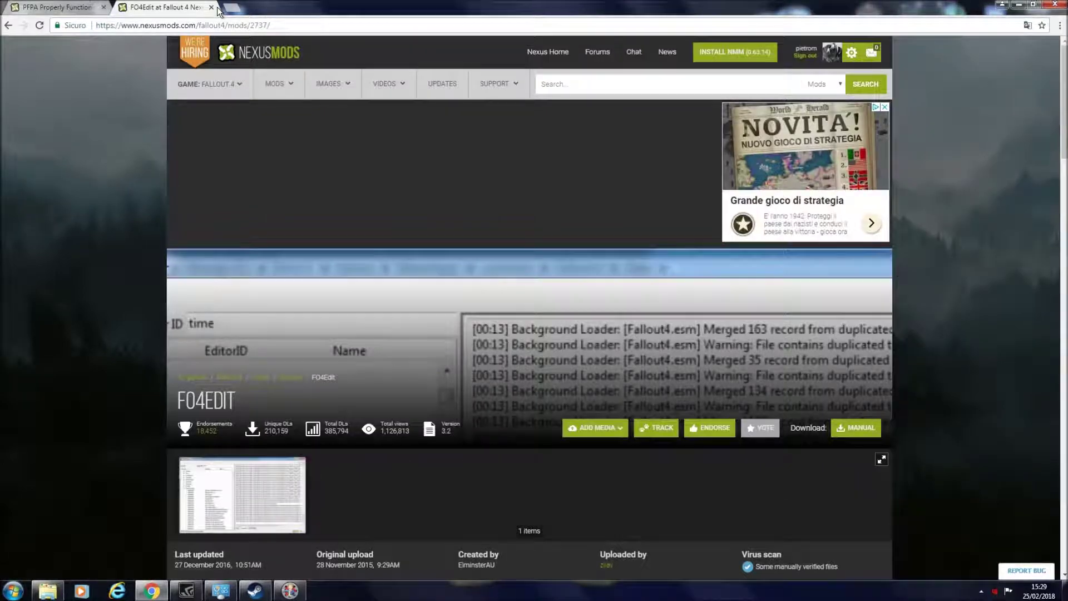
{"action": "left_click", "coordinate": [212, 7]}
{"action": "left_click", "coordinate": [103, 7]}
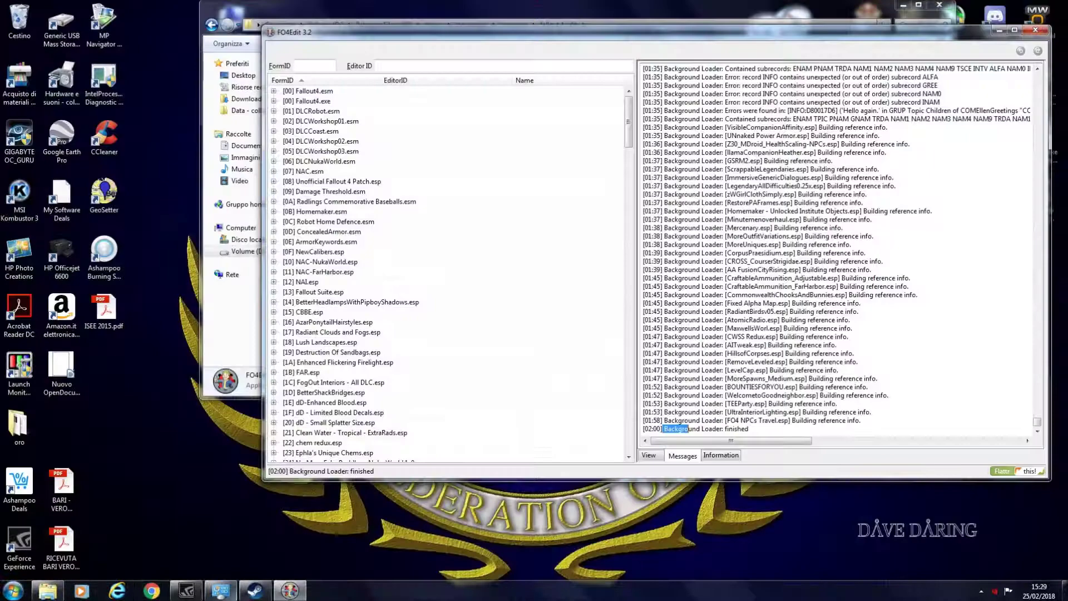
{"action": "left_click", "coordinate": [290, 590]}
{"action": "left_click", "coordinate": [289, 590]}
{"action": "left_click", "coordinate": [289, 590]}
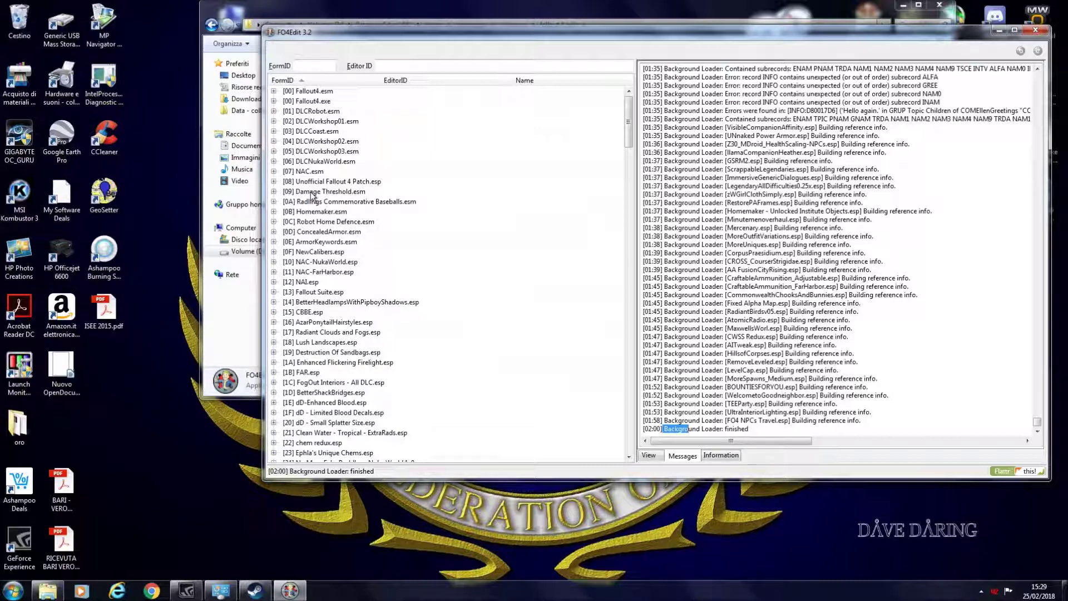
{"action": "left_click", "coordinate": [280, 193]}
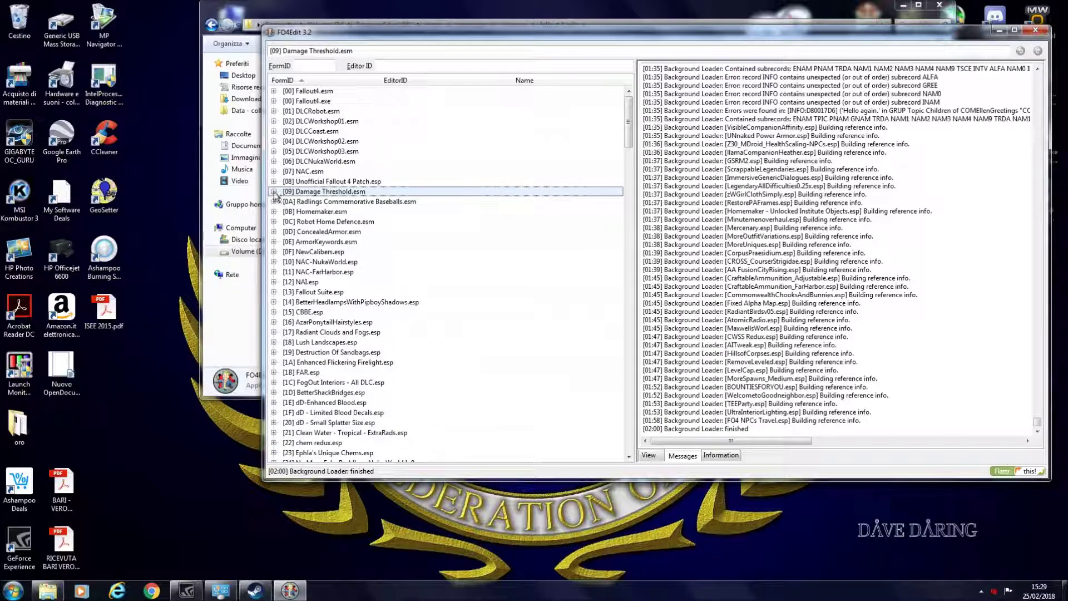
Copy Damage Threshold.esm's Fortify DT object effect as a new record, accepting the module warning
{"action": "left_click", "coordinate": [274, 191]}
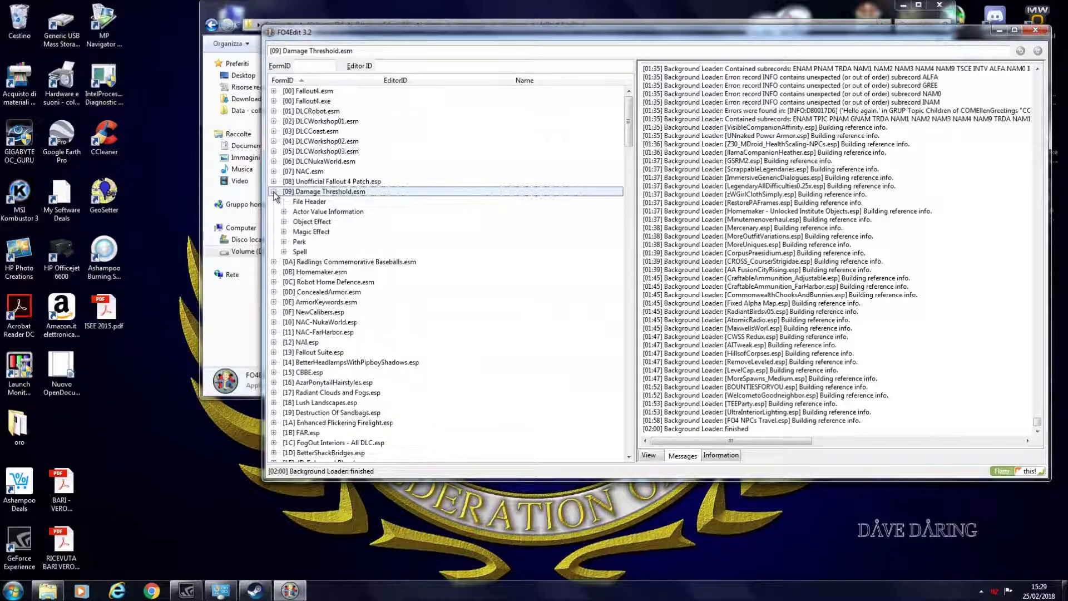
{"action": "left_click", "coordinate": [284, 222]}
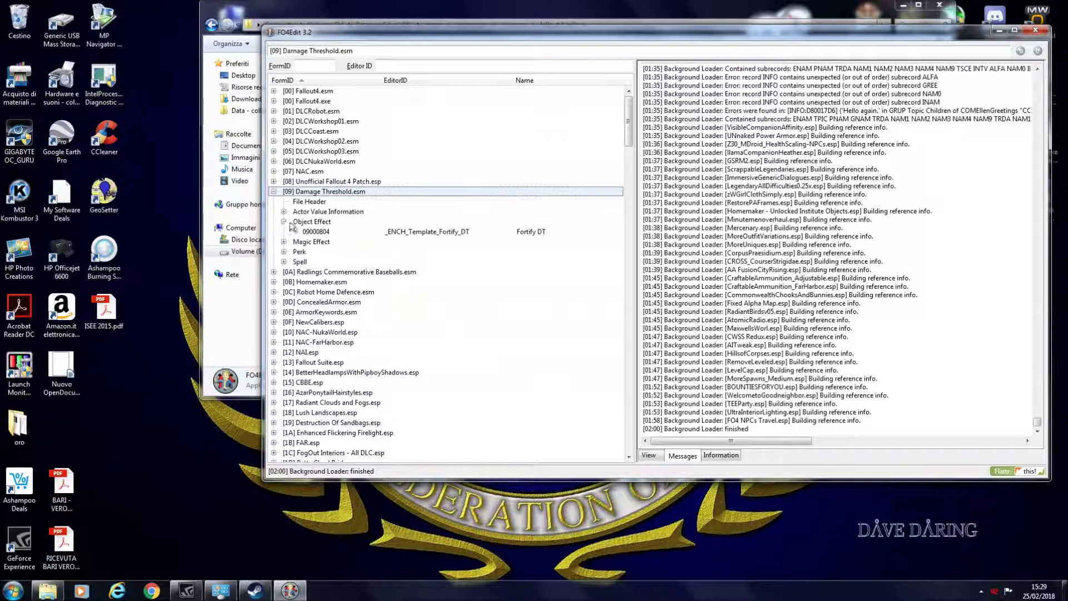
{"action": "right_click", "coordinate": [460, 232]}
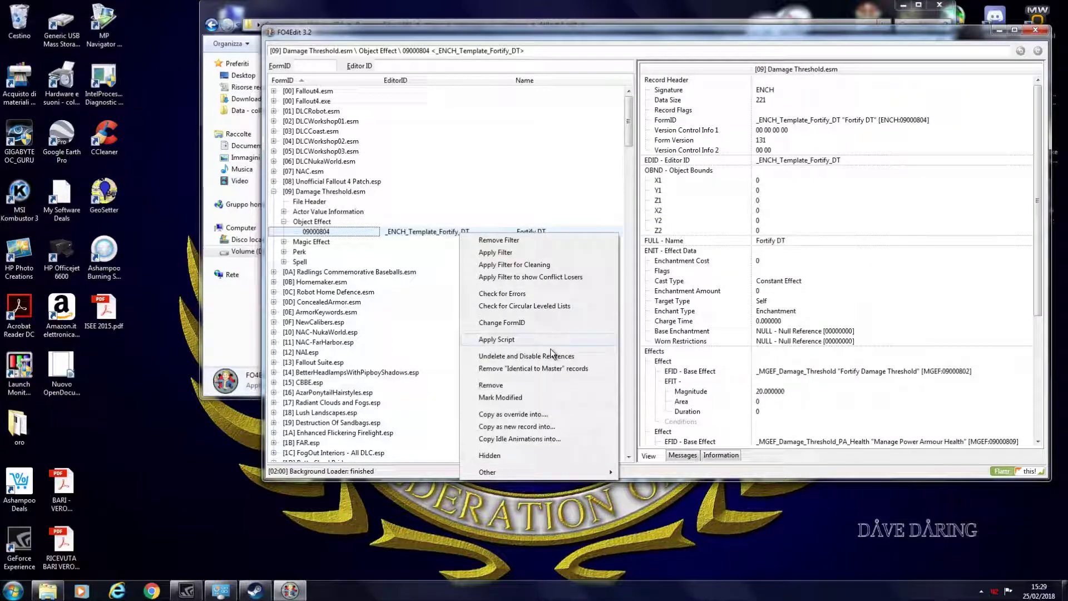
{"action": "left_click", "coordinate": [532, 430]}
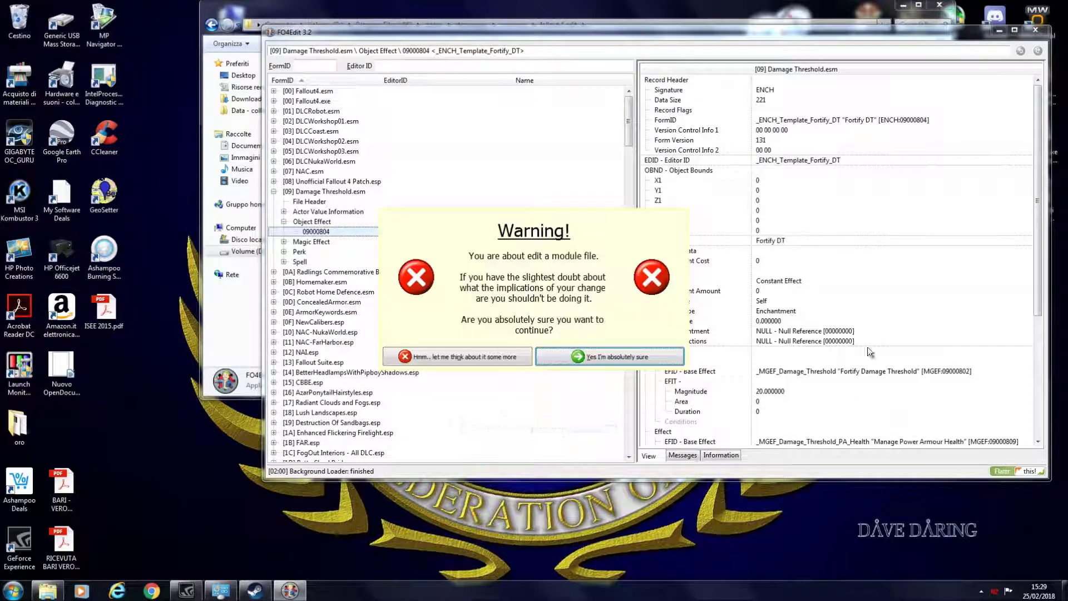
{"action": "left_click", "coordinate": [609, 355]}
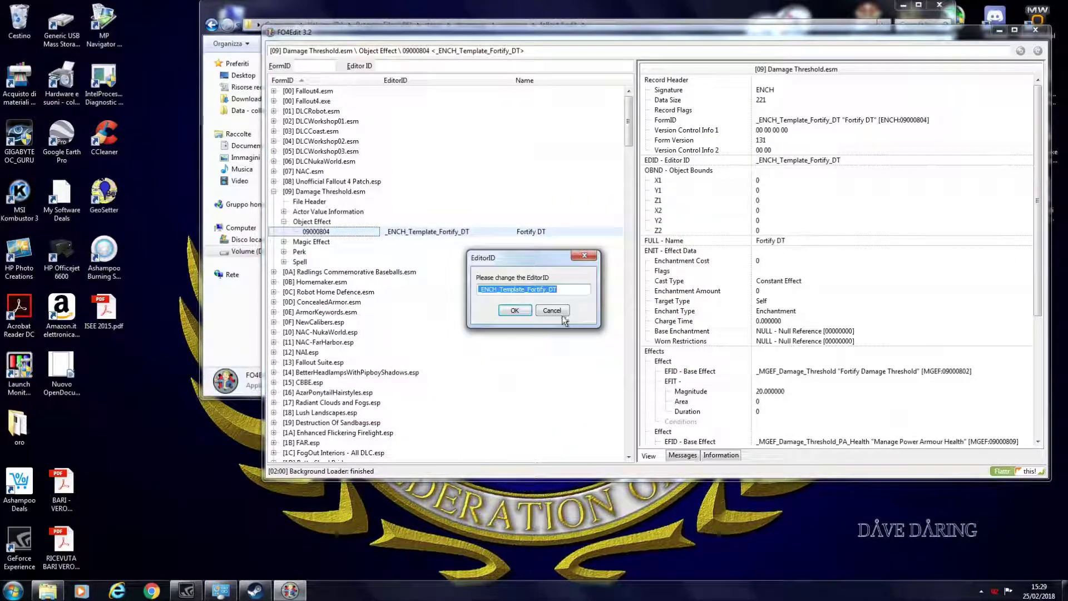
Cancel the EditorID prompt without renaming, then select DLCWorkshop01.esm
{"action": "left_click", "coordinate": [516, 289]}
{"action": "left_click_drag", "start_coordinate": [515, 290], "coordinate": [539, 290]}
{"action": "left_click", "coordinate": [552, 311]}
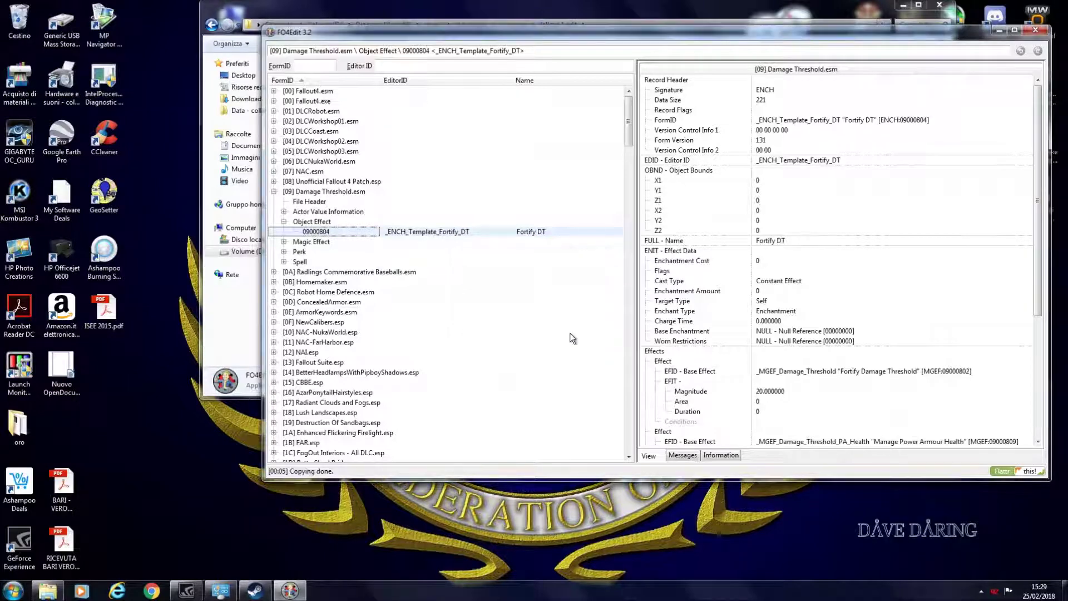
{"action": "left_click", "coordinate": [621, 121]}
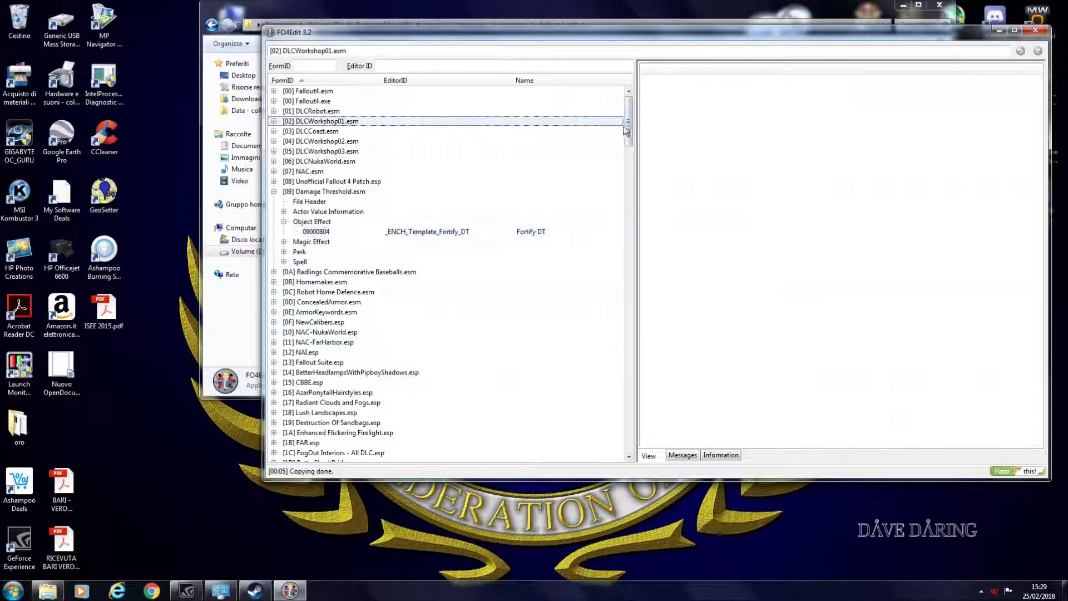
{"action": "left_click", "coordinate": [402, 81]}
{"action": "left_click_drag", "start_coordinate": [627, 150], "coordinate": [629, 341]}
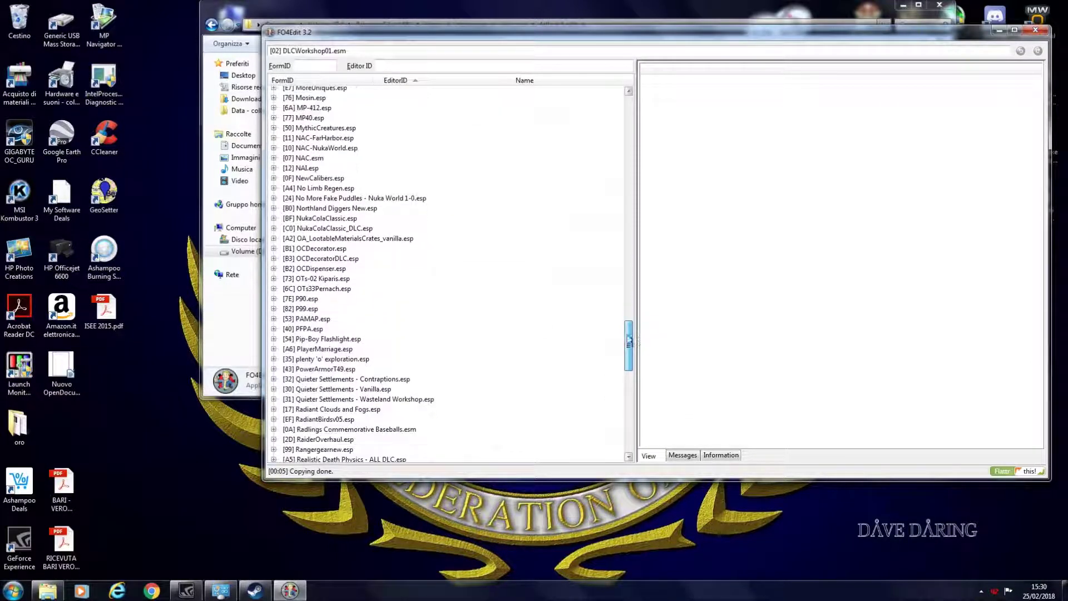
{"action": "left_click", "coordinate": [315, 329]}
{"action": "left_click", "coordinate": [274, 329]}
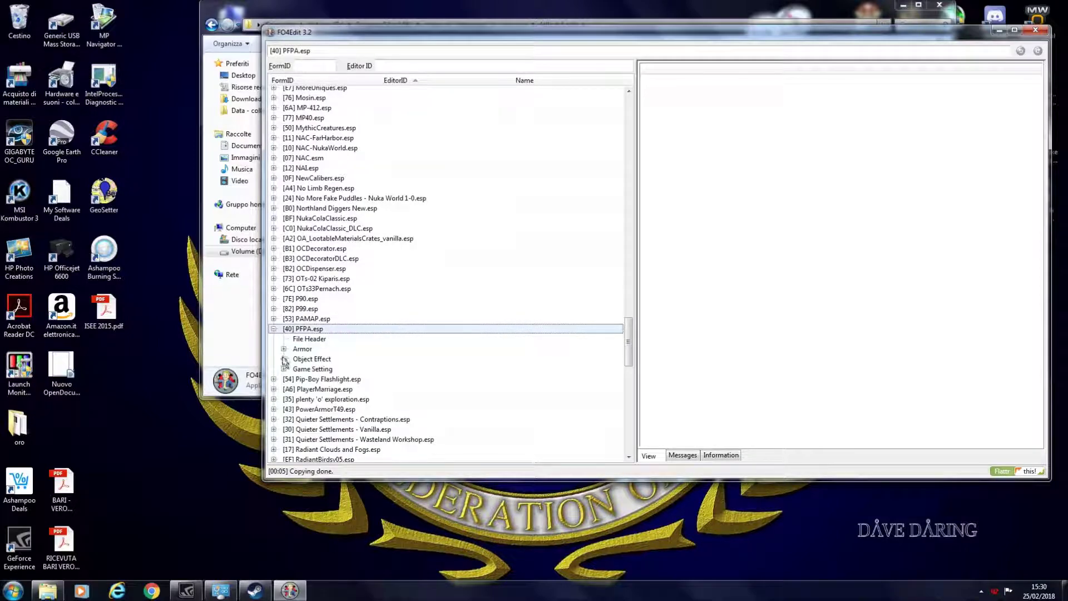
{"action": "scroll", "coordinate": [285, 360], "scroll_direction": "down", "scroll_amount": 2}
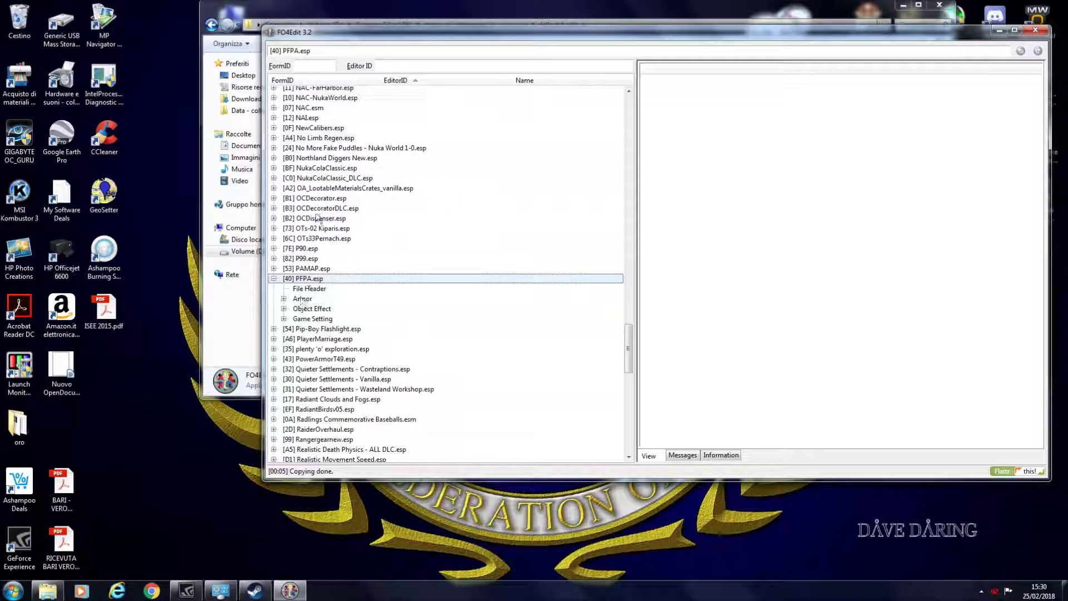
{"action": "left_click", "coordinate": [283, 309]}
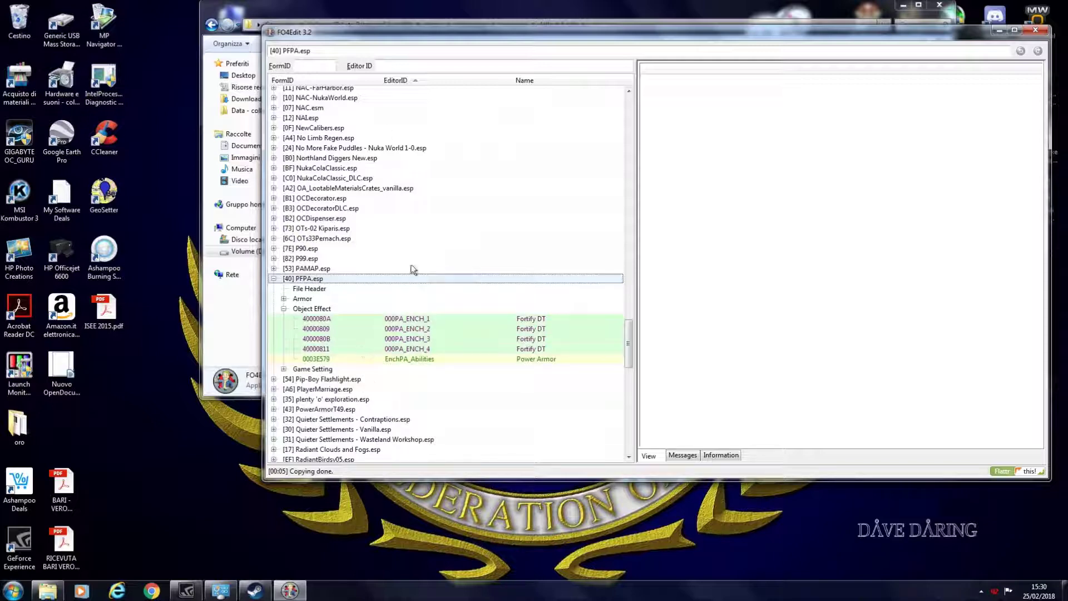
{"action": "left_click", "coordinate": [397, 320]}
{"action": "left_click", "coordinate": [404, 330]}
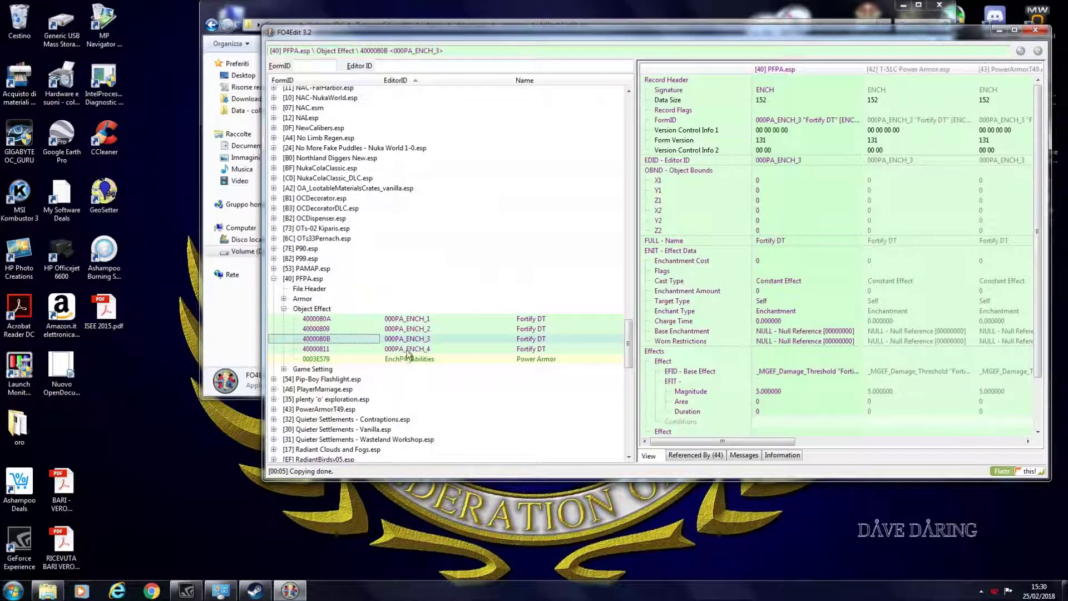
{"action": "left_click", "coordinate": [410, 339]}
{"action": "left_click", "coordinate": [414, 321]}
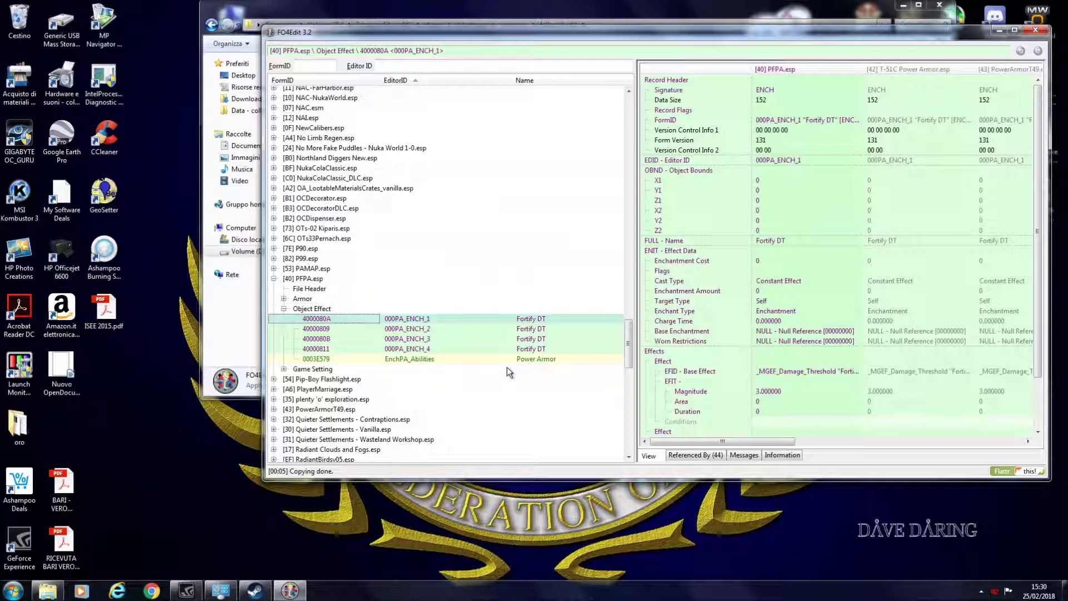
{"action": "left_click", "coordinate": [411, 339]}
{"action": "scroll", "coordinate": [312, 352], "scroll_direction": "up", "scroll_amount": 20}
{"action": "scroll", "coordinate": [312, 352], "scroll_direction": "down", "scroll_amount": 8}
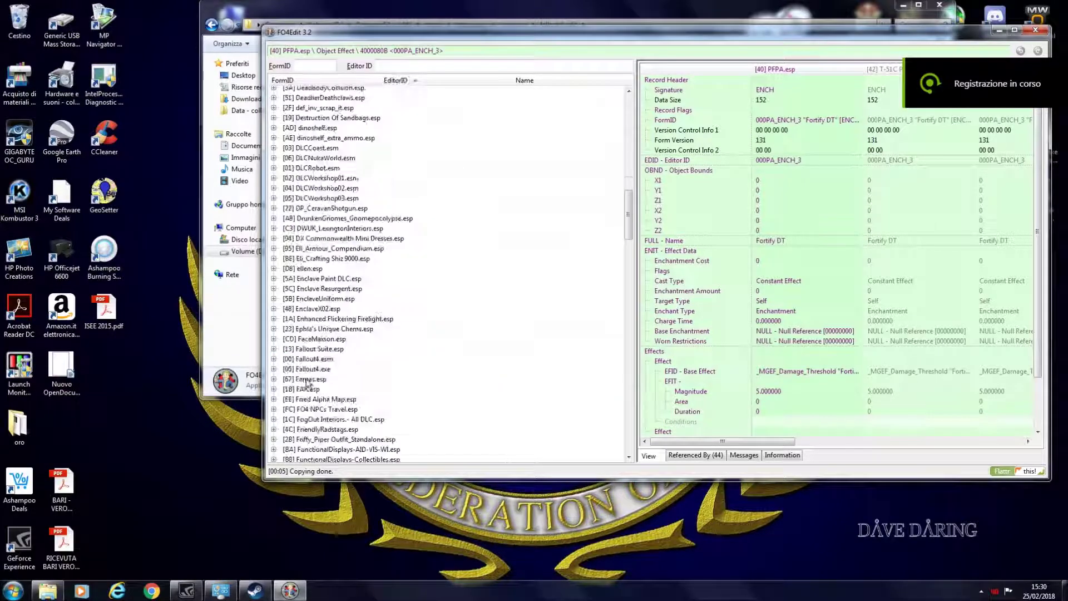
Sort Fallout4.esm's Armor records by Name and scroll to the power armor pieces
{"action": "left_click", "coordinate": [274, 359]}
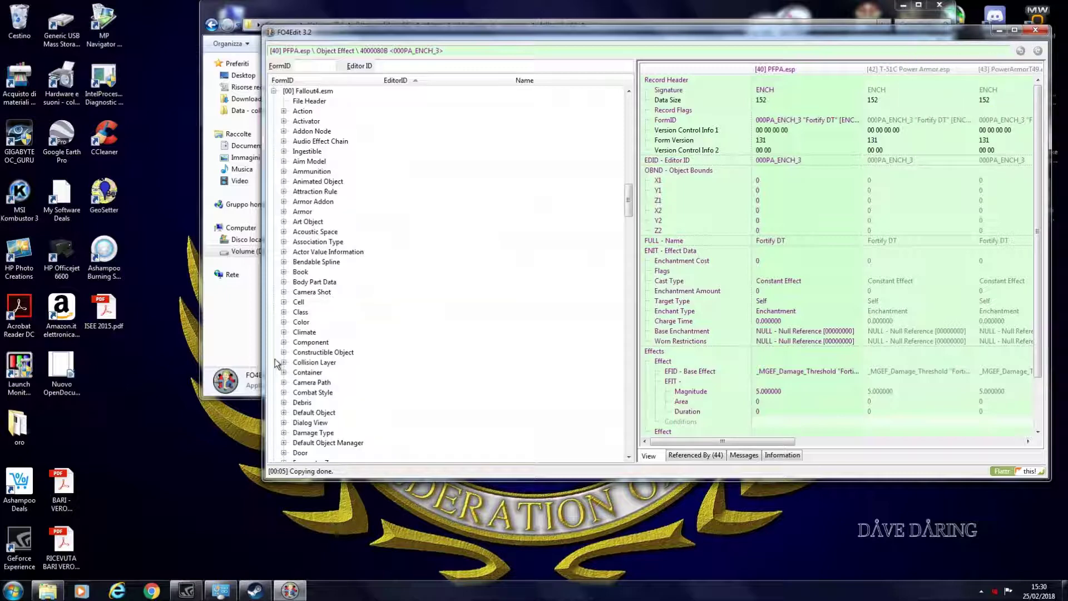
{"action": "left_click", "coordinate": [284, 212]}
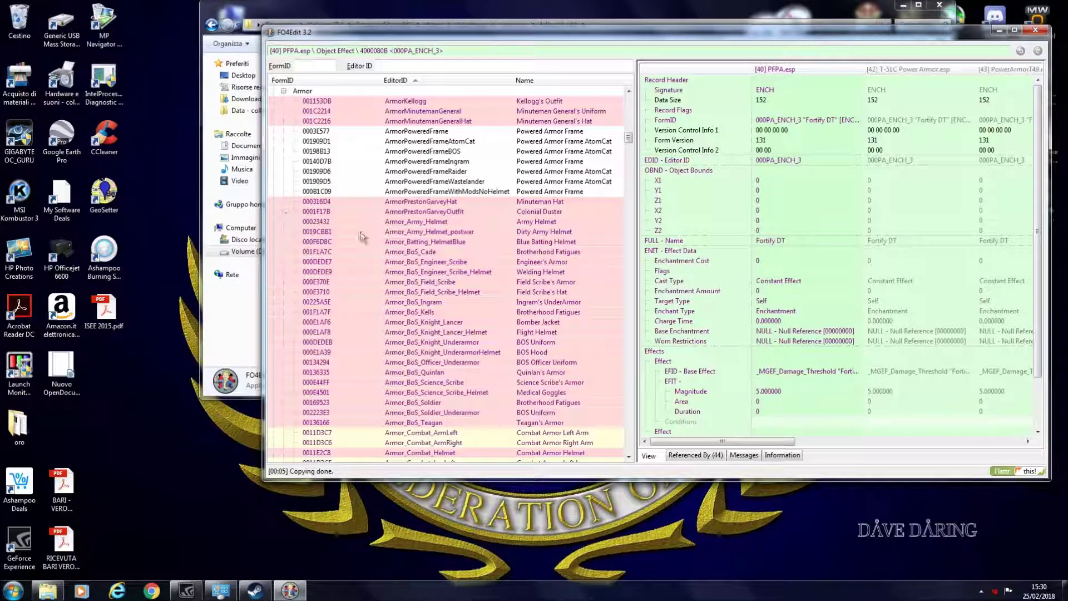
{"action": "left_click", "coordinate": [542, 81]}
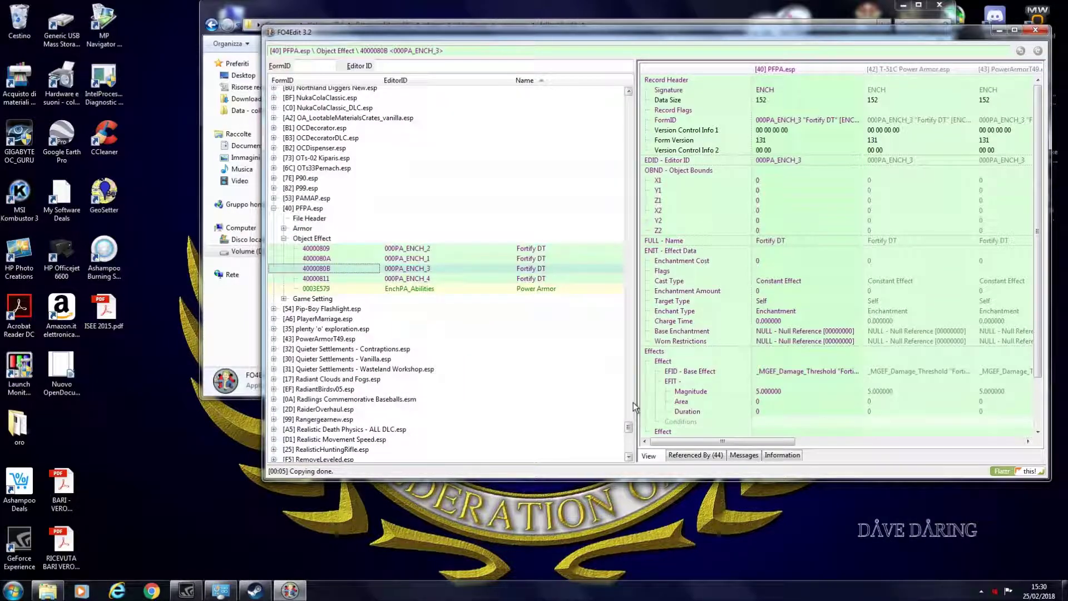
{"action": "left_click_drag", "start_coordinate": [628, 427], "coordinate": [648, 332]}
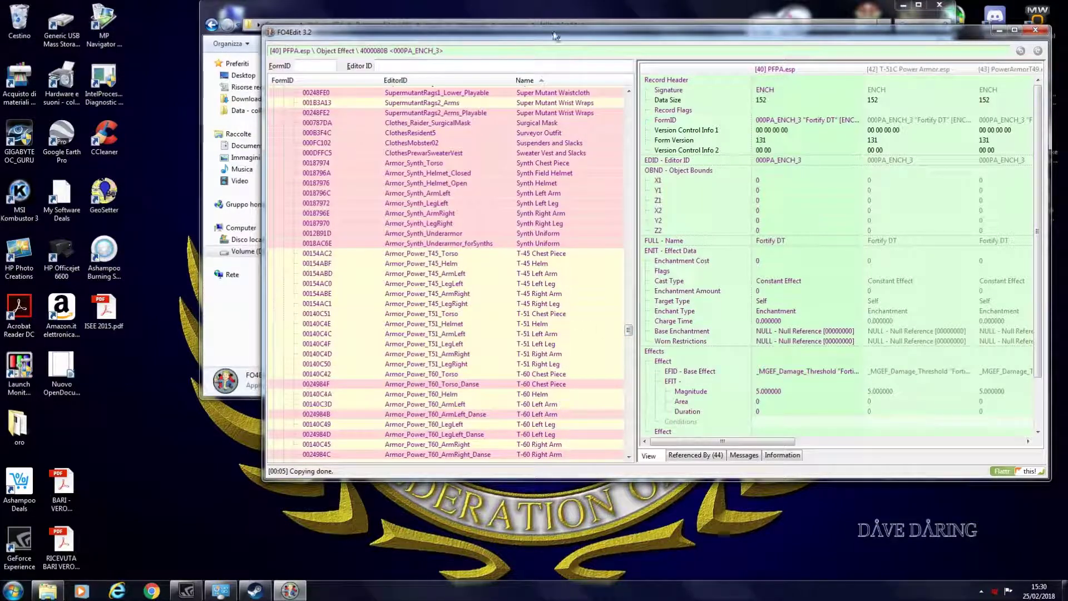
Move and widen the window to show a fourth plugin column, then open T-45 Chest Piece
{"action": "left_click_drag", "start_coordinate": [556, 34], "coordinate": [451, 30]}
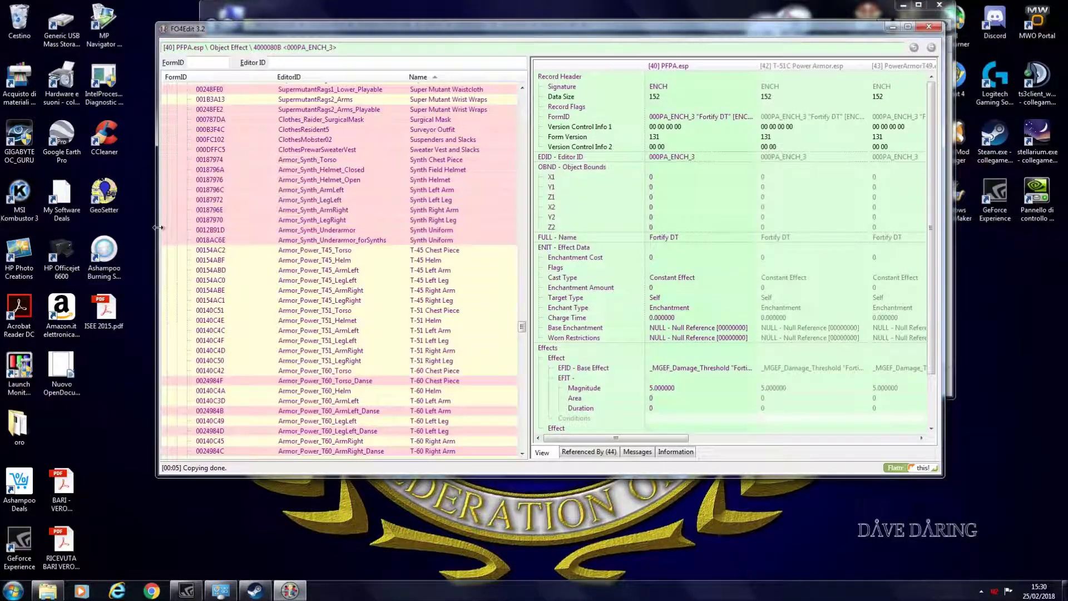
{"action": "left_click_drag", "start_coordinate": [158, 227], "coordinate": [49, 221]}
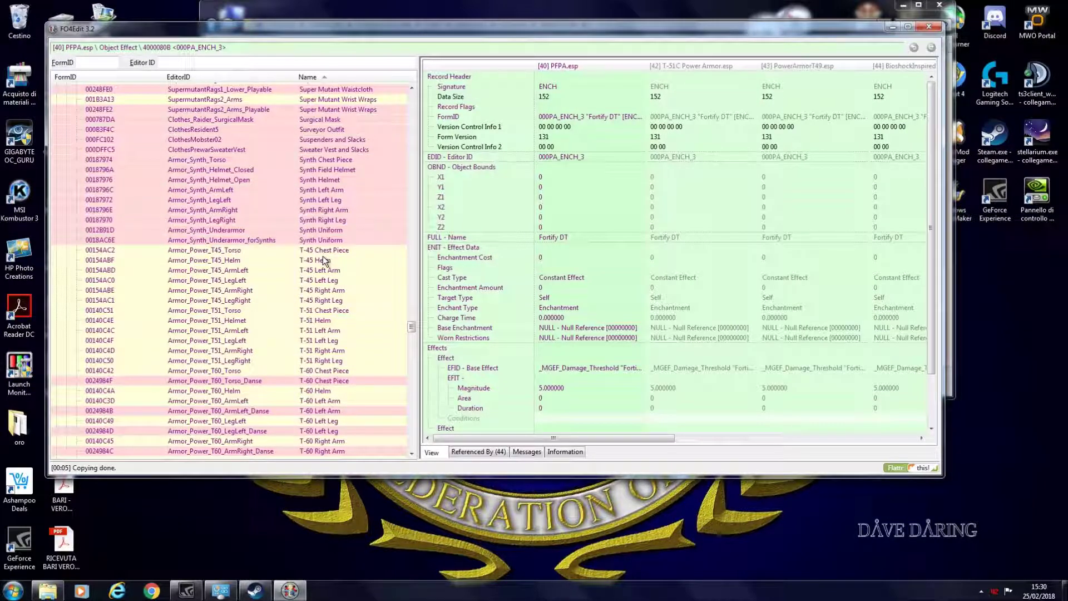
{"action": "left_click", "coordinate": [234, 253]}
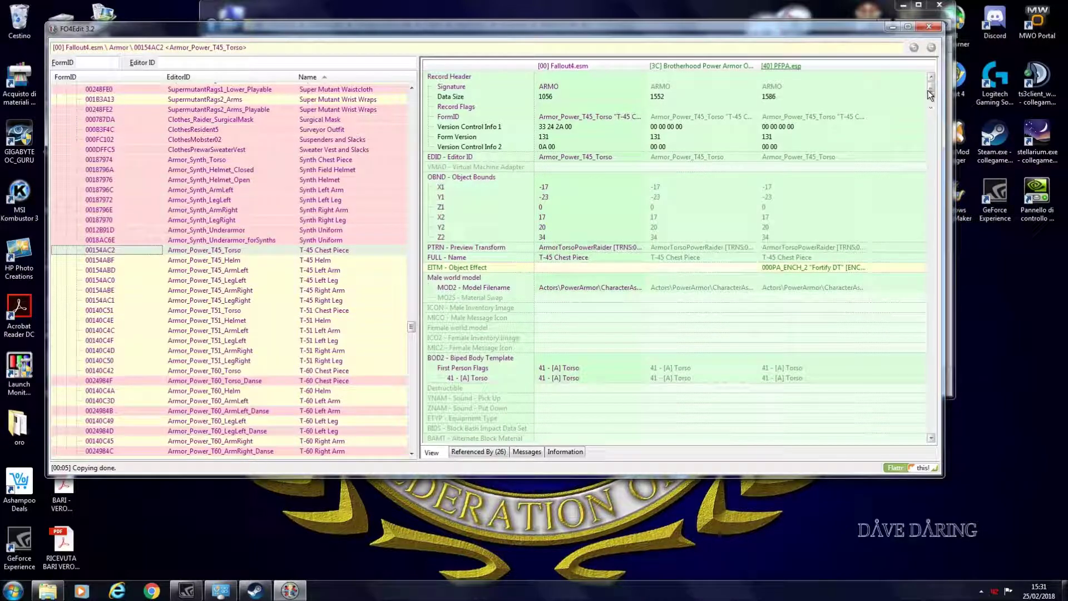
Add a test dtElectrical resistance to PFPA's T-45 torso record, then remove it
{"action": "left_click_drag", "start_coordinate": [930, 94], "coordinate": [931, 144]}
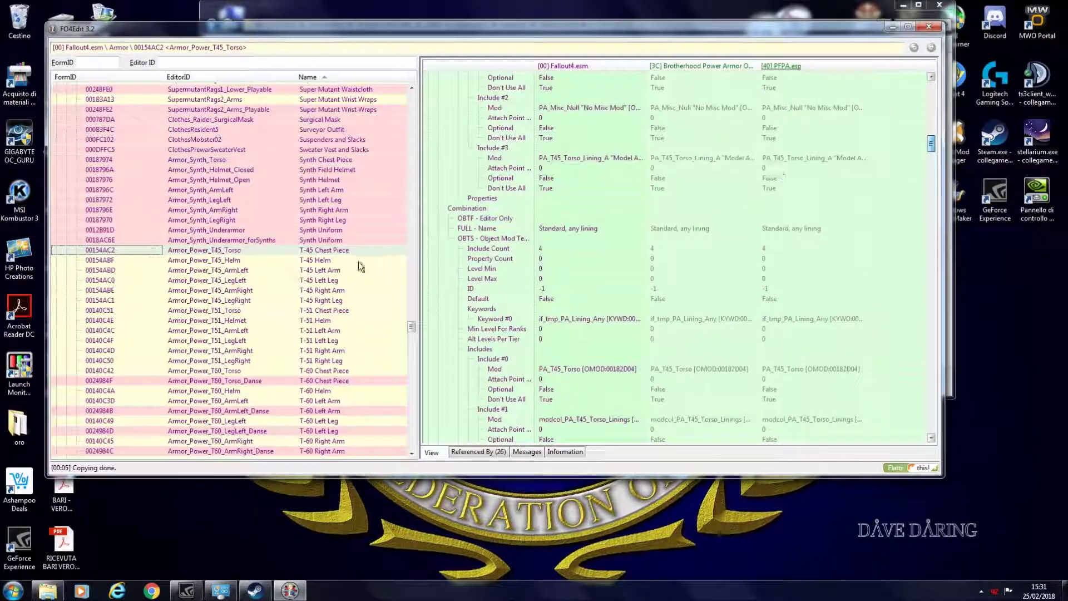
{"action": "scroll", "coordinate": [311, 261], "scroll_direction": "up", "scroll_amount": 10}
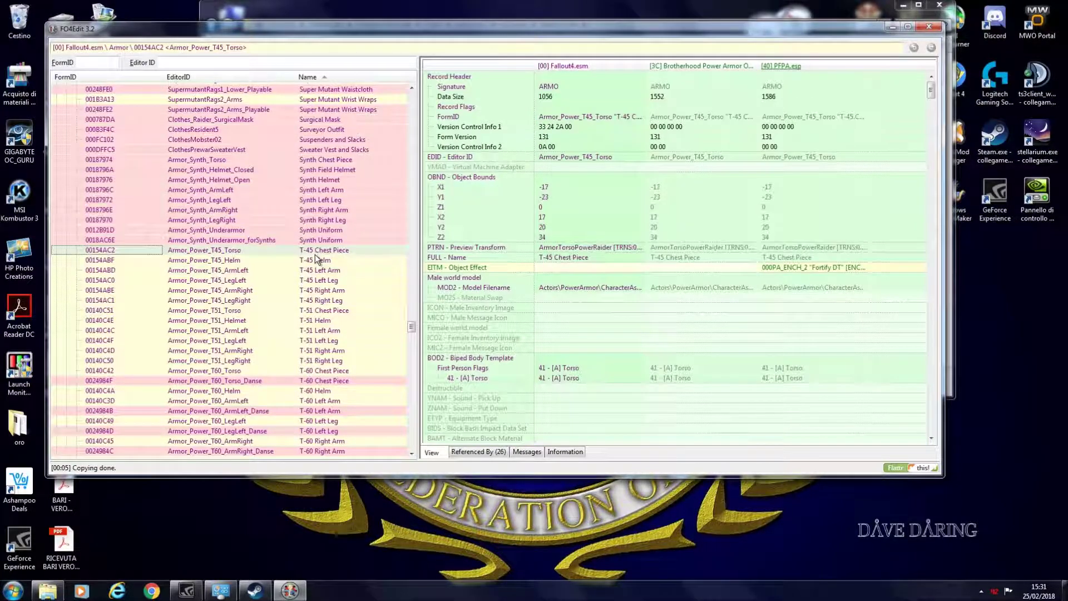
{"action": "left_click_drag", "start_coordinate": [929, 94], "coordinate": [937, 114]}
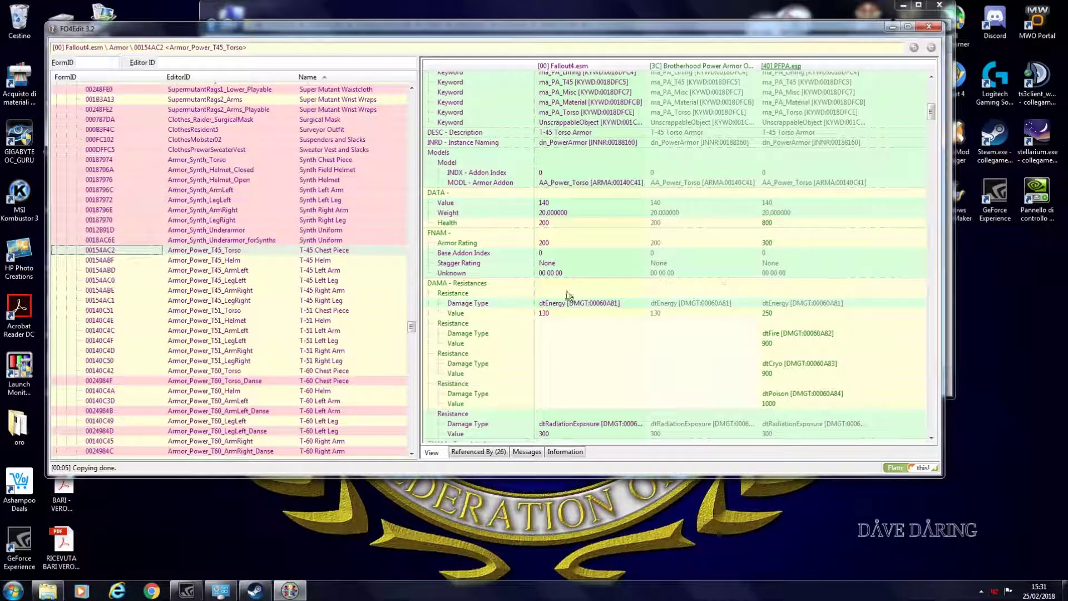
{"action": "right_click", "coordinate": [785, 284]}
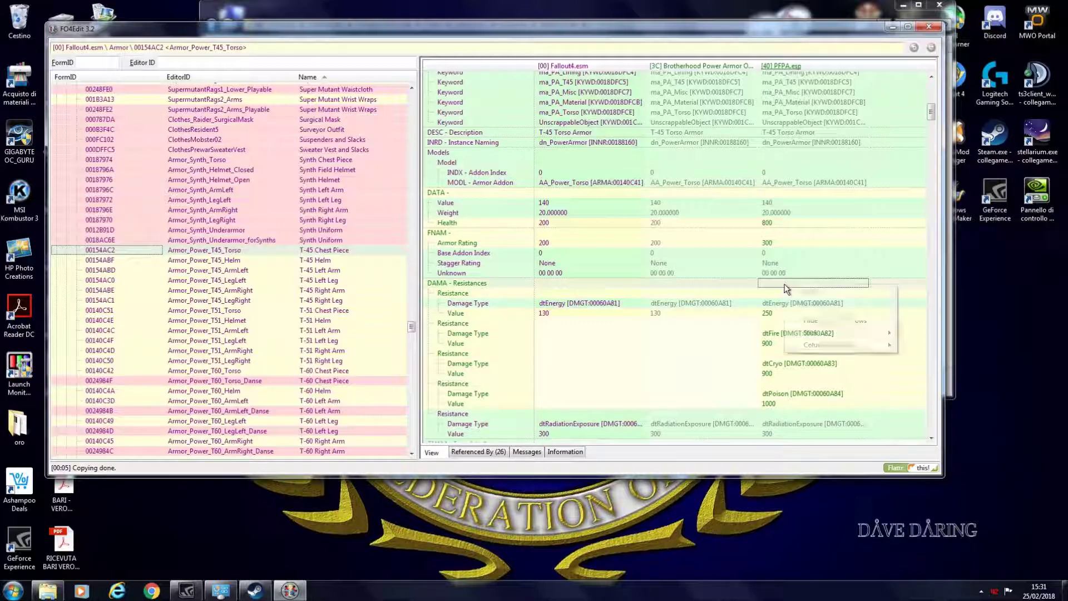
{"action": "left_click", "coordinate": [810, 292]}
{"action": "double_click", "coordinate": [777, 303]}
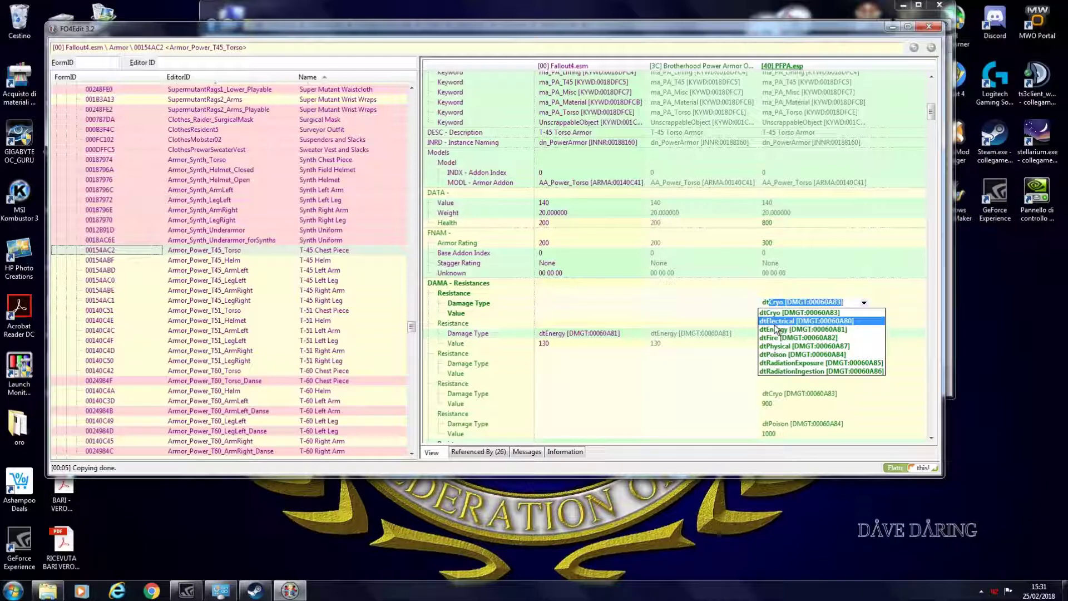
{"action": "left_click", "coordinate": [776, 321]}
{"action": "left_click", "coordinate": [777, 315]}
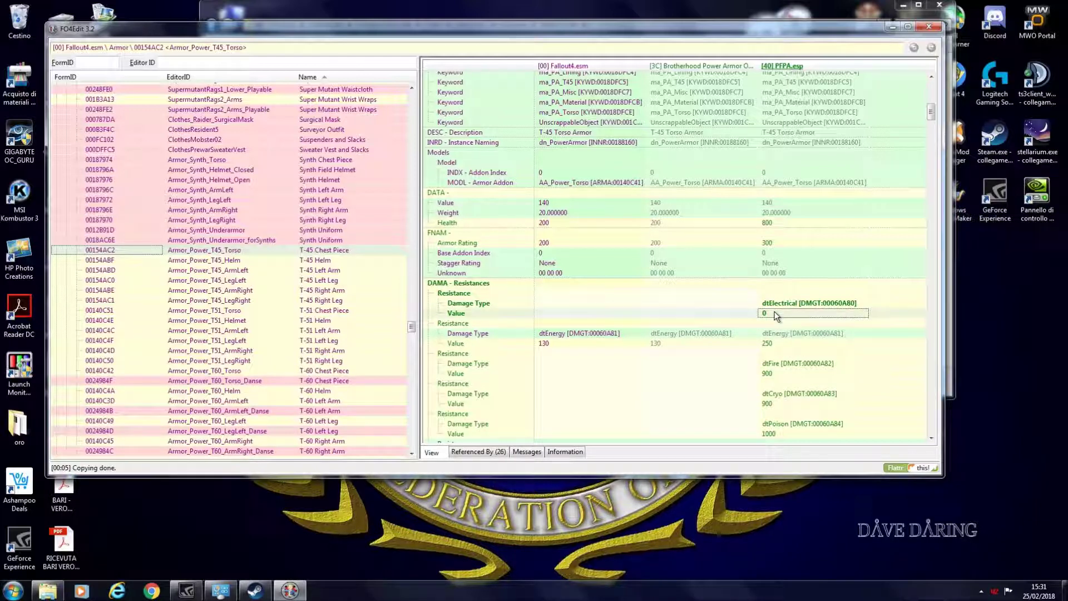
{"action": "type", "text": "1234132413"}
{"action": "left_click", "coordinate": [773, 296]}
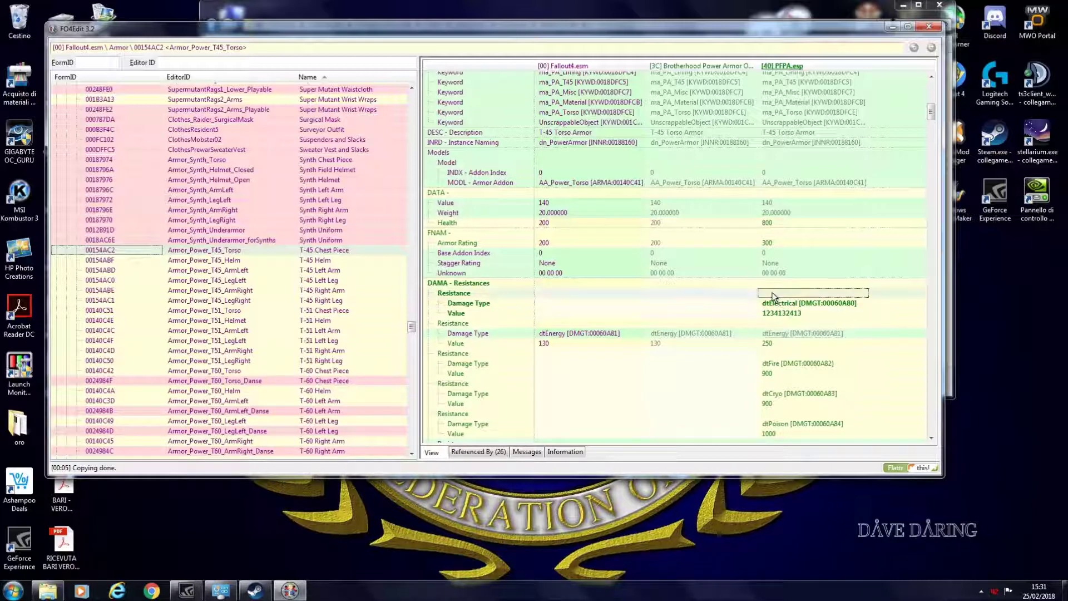
{"action": "right_click", "coordinate": [796, 297]}
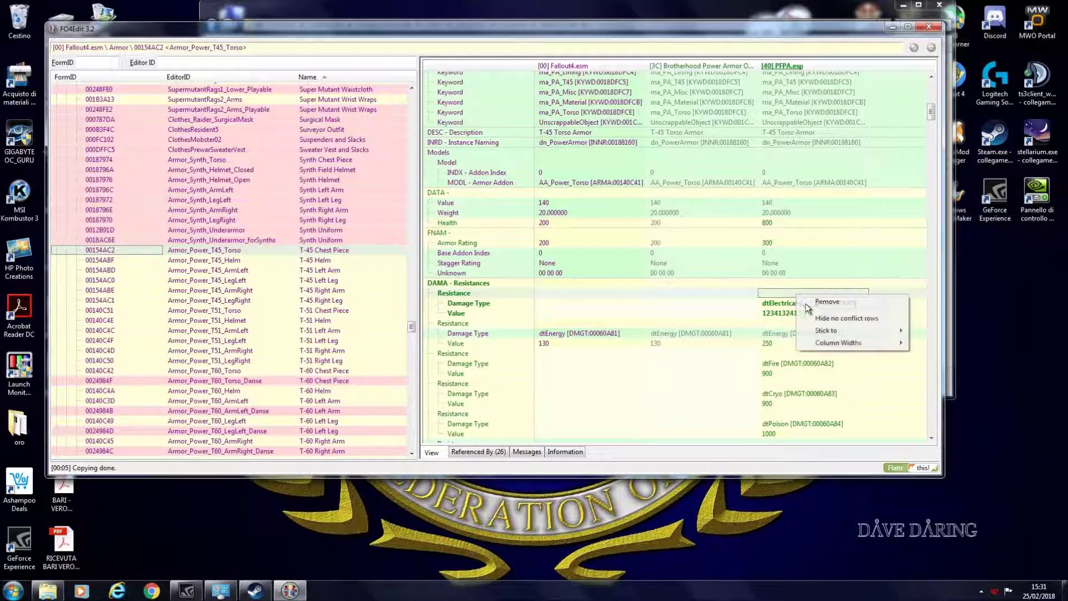
{"action": "left_click", "coordinate": [825, 305]}
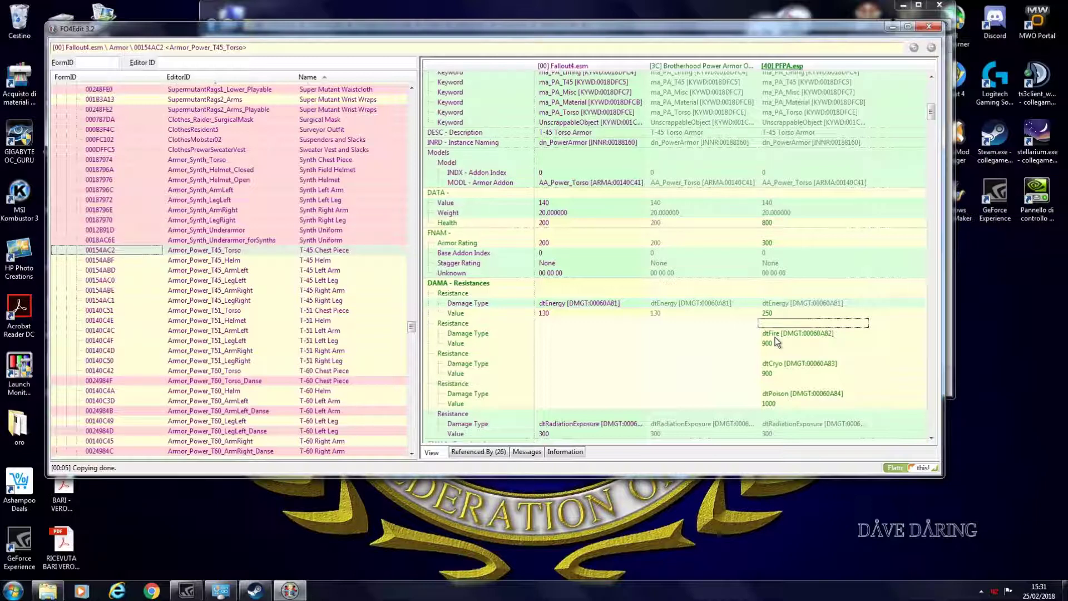
Compare PFPA's fire and energy (250) resistances, armor rating 300 and health 800
{"action": "left_click", "coordinate": [779, 333]}
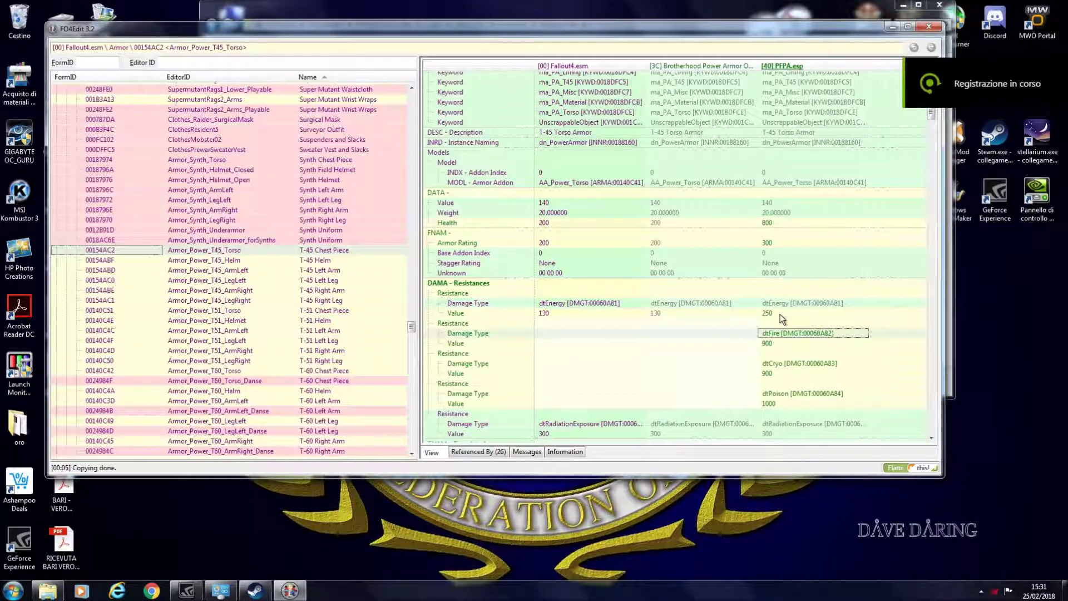
{"action": "left_click", "coordinate": [781, 314]}
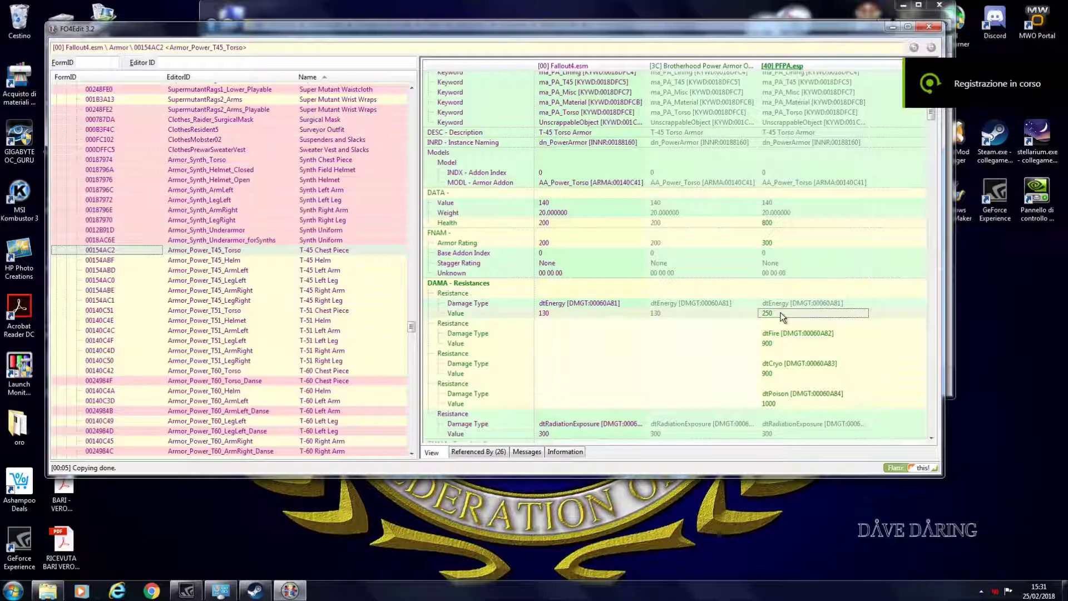
{"action": "left_click", "coordinate": [779, 242]}
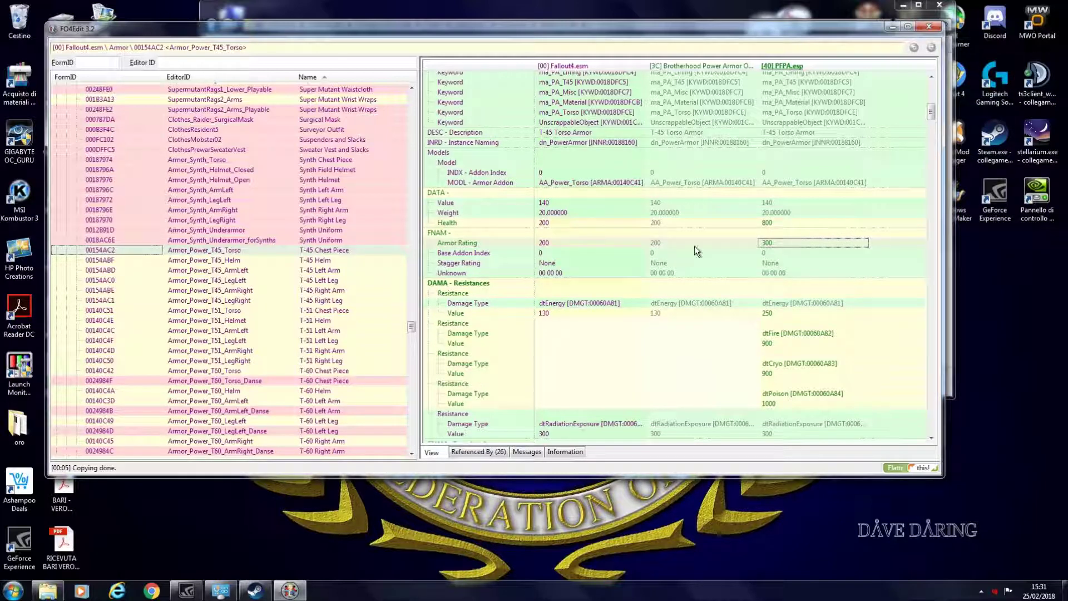
{"action": "left_click", "coordinate": [780, 223]}
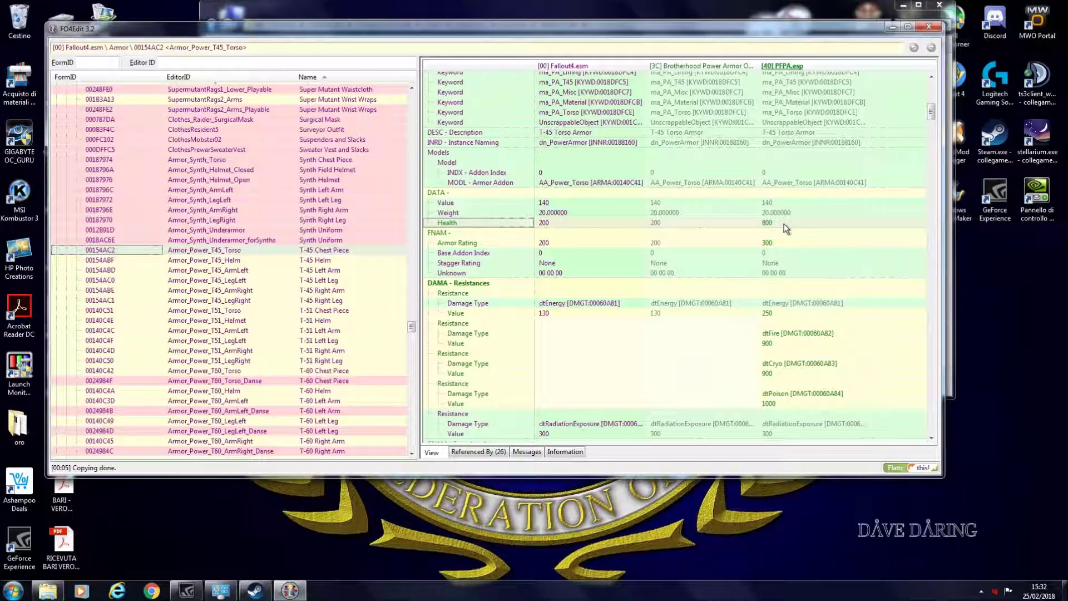
{"action": "left_click", "coordinate": [780, 223]}
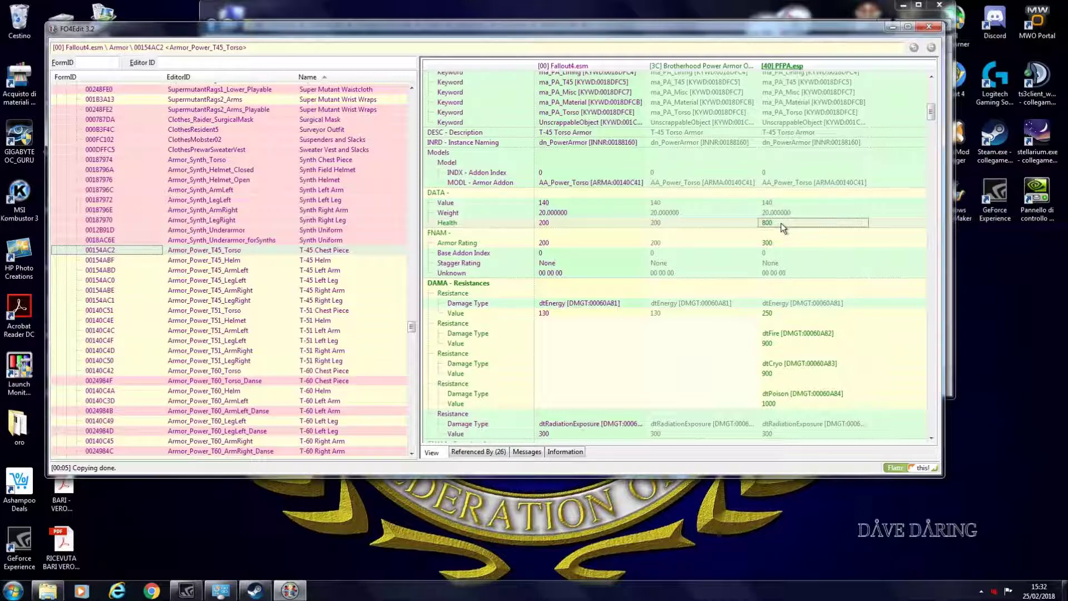
{"action": "scroll", "coordinate": [780, 225], "scroll_direction": "up", "scroll_amount": 2}
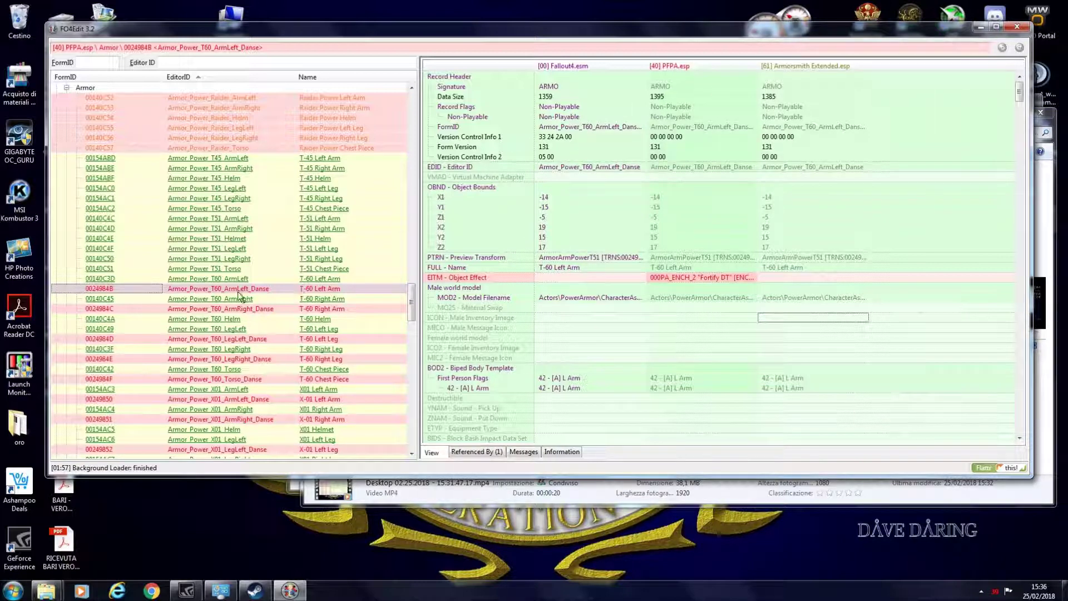
Inspect Armor_Power_T60_ArmLeft_Danse, widening PFPA.esp's column to compare with Armorsmith Extended's override
{"action": "left_click", "coordinate": [222, 297]}
{"action": "left_click", "coordinate": [223, 290]}
{"action": "left_click", "coordinate": [795, 168]}
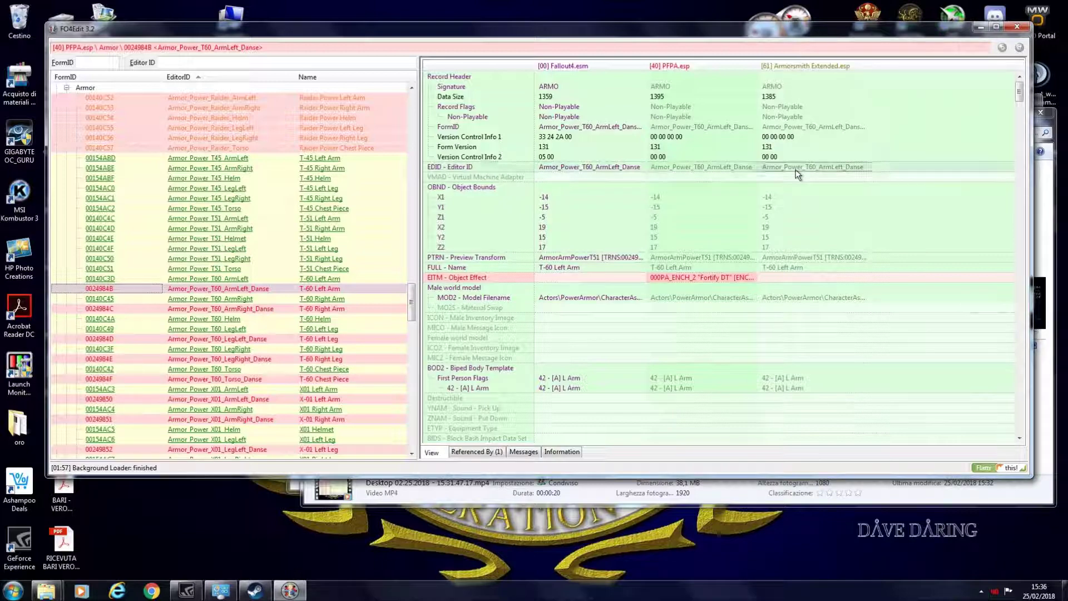
{"action": "scroll", "coordinate": [795, 172], "scroll_direction": "down", "scroll_amount": 5}
{"action": "scroll", "coordinate": [794, 162], "scroll_direction": "up", "scroll_amount": 5}
{"action": "scroll", "coordinate": [813, 312], "scroll_direction": "down", "scroll_amount": 15}
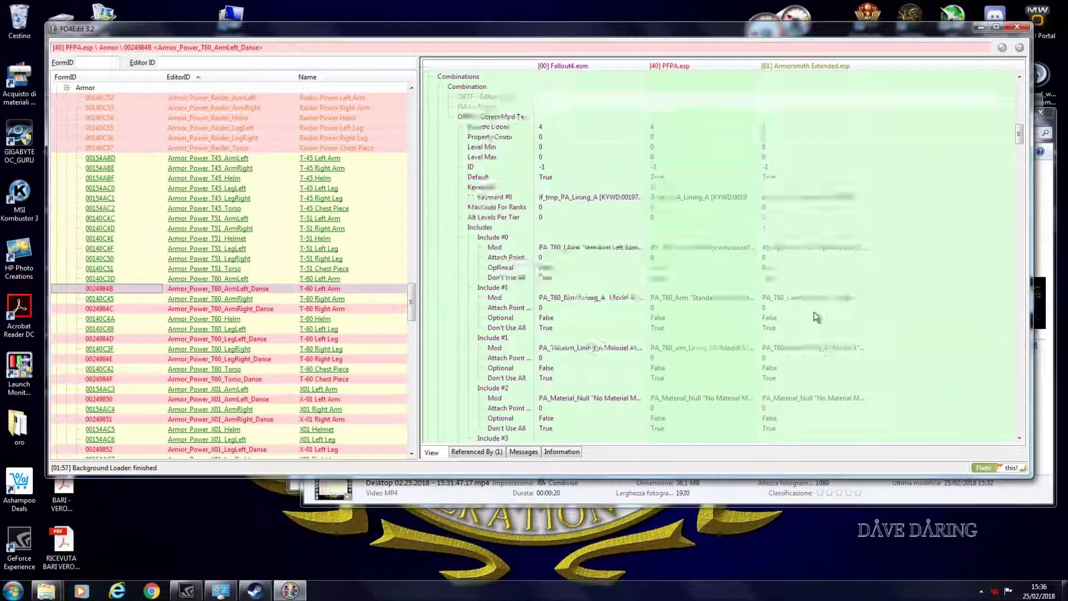
{"action": "scroll", "coordinate": [813, 312], "scroll_direction": "down", "scroll_amount": 10}
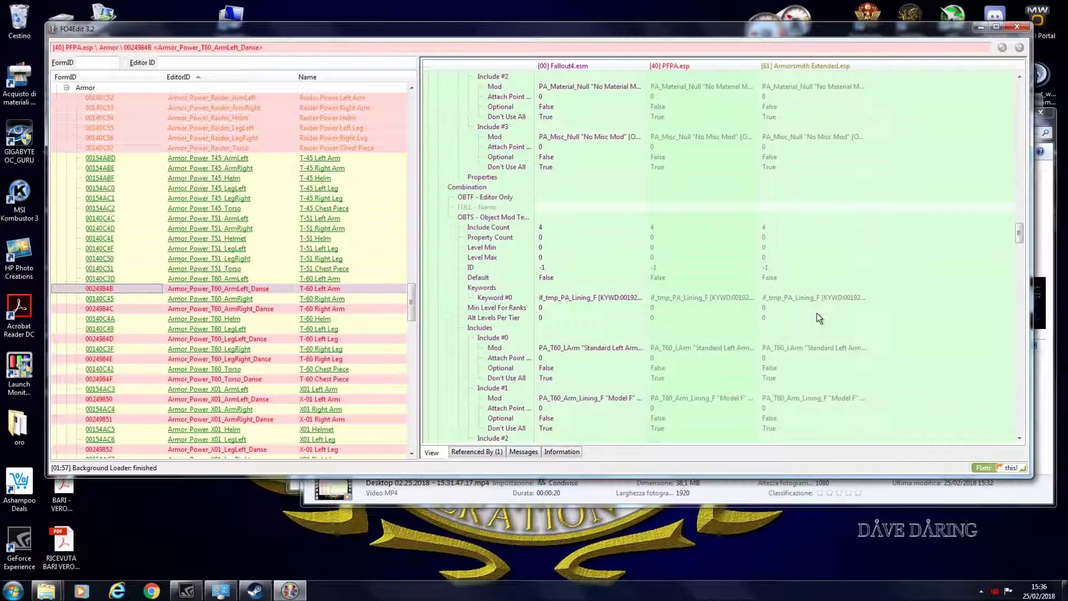
{"action": "scroll", "coordinate": [818, 316], "scroll_direction": "down", "scroll_amount": 10}
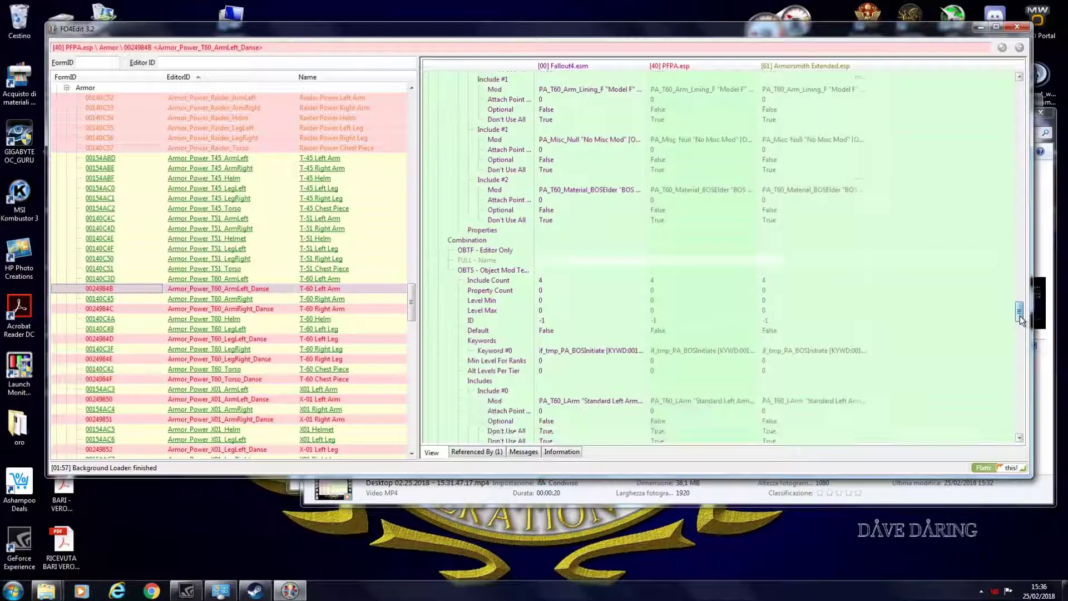
{"action": "left_click_drag", "start_coordinate": [1019, 426], "coordinate": [1038, 91]}
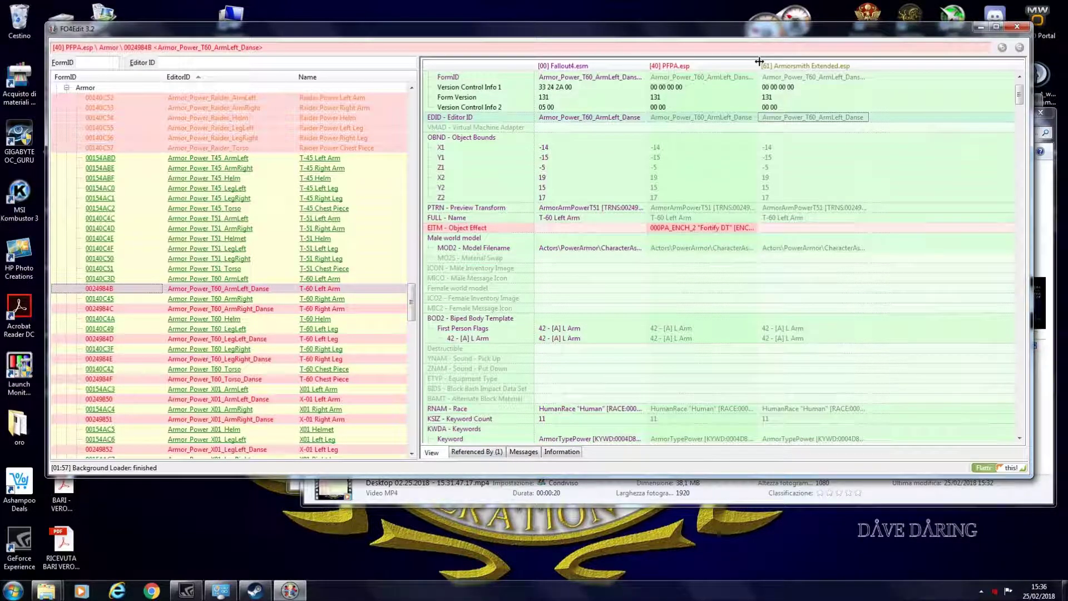
{"action": "left_click_drag", "start_coordinate": [758, 65], "coordinate": [823, 62]}
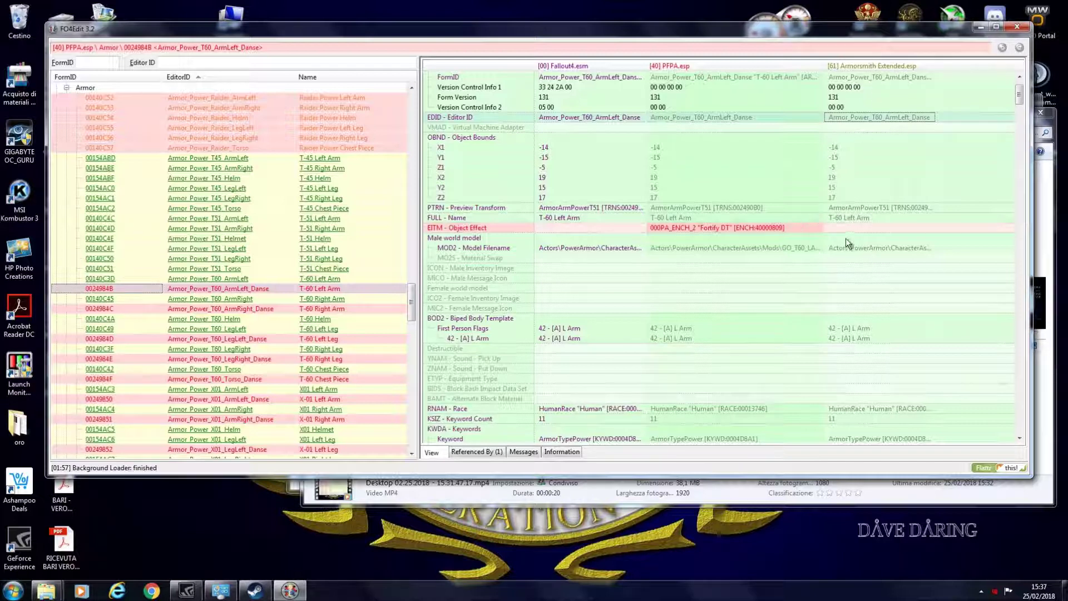
Keep the T-60 Left Arm Danse record selected and move the editor window up and left
{"action": "left_click", "coordinate": [238, 288]}
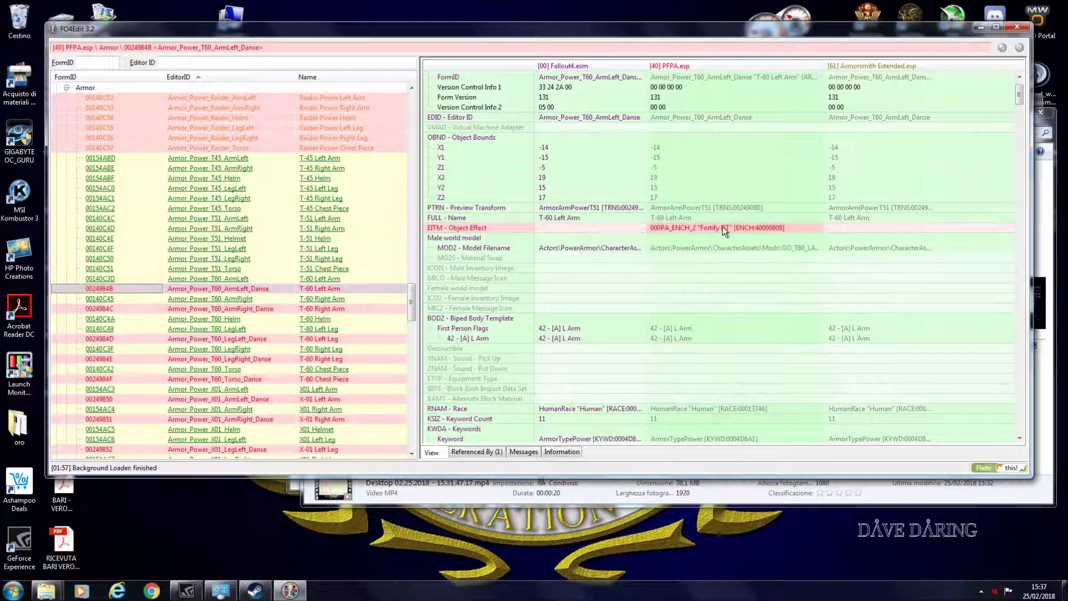
{"action": "left_click_drag", "start_coordinate": [690, 31], "coordinate": [642, 25]}
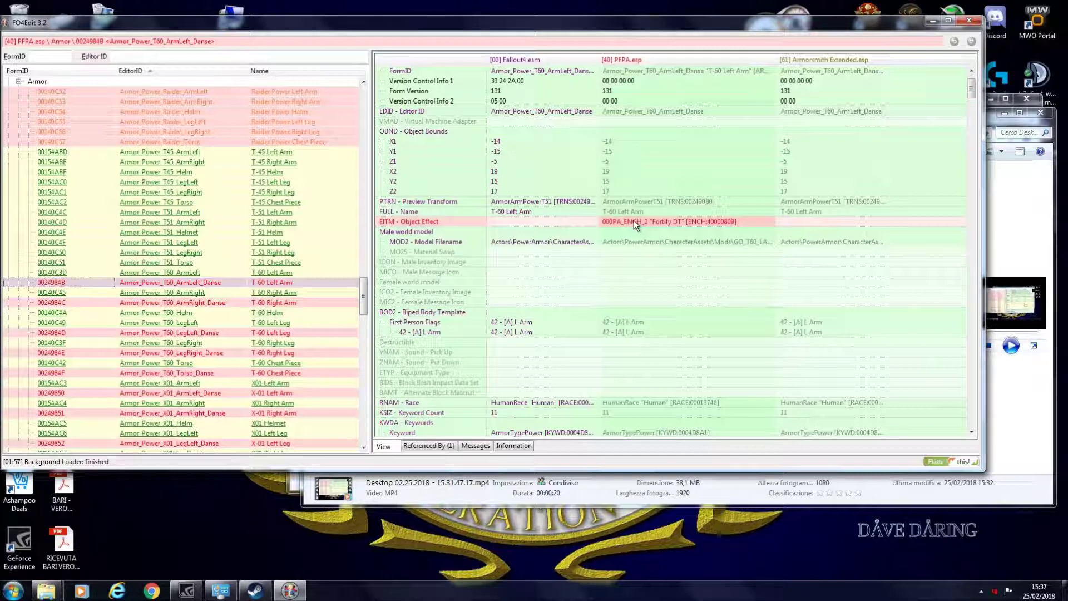
Drag PFPA's 000PA_ENCH_2 Fortify DT into Armorsmith Extended's column, confirming and adding PFPA.esp as master
{"action": "left_click_drag", "start_coordinate": [633, 220], "coordinate": [807, 222]}
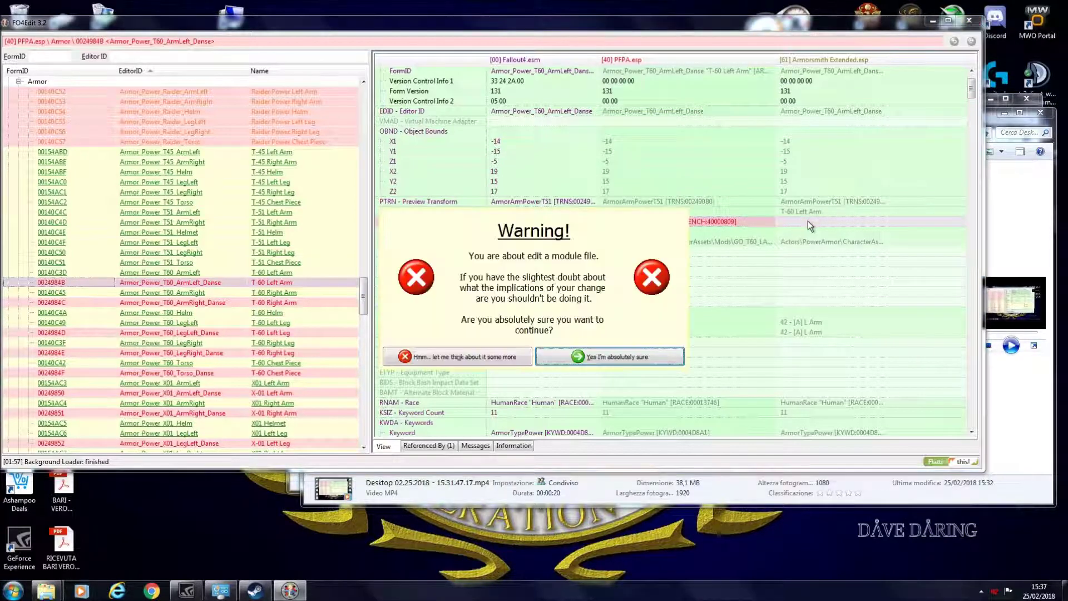
{"action": "left_click", "coordinate": [632, 359]}
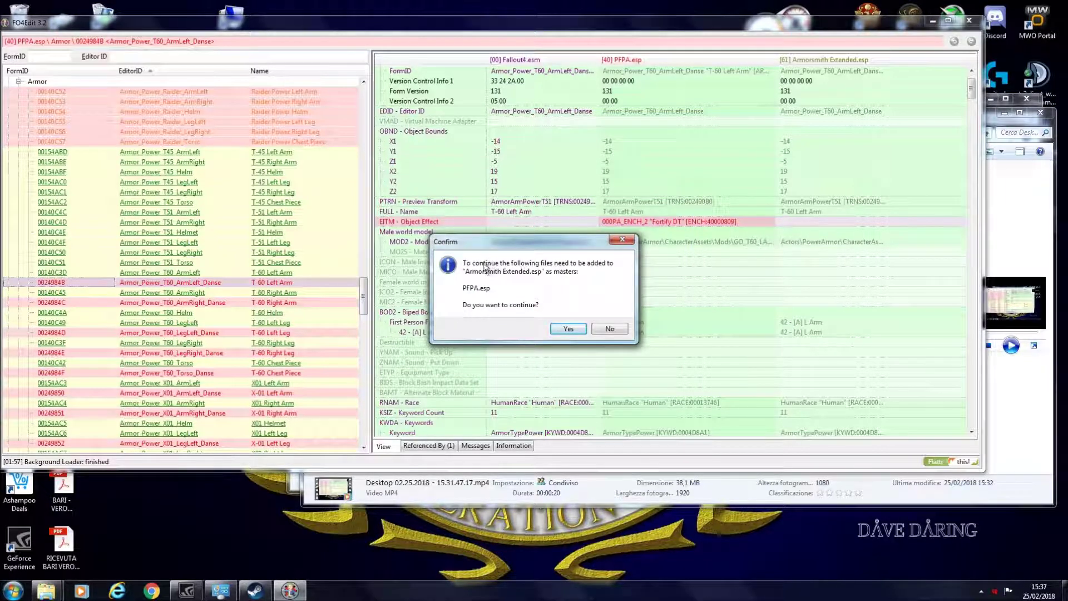
{"action": "left_click", "coordinate": [567, 328]}
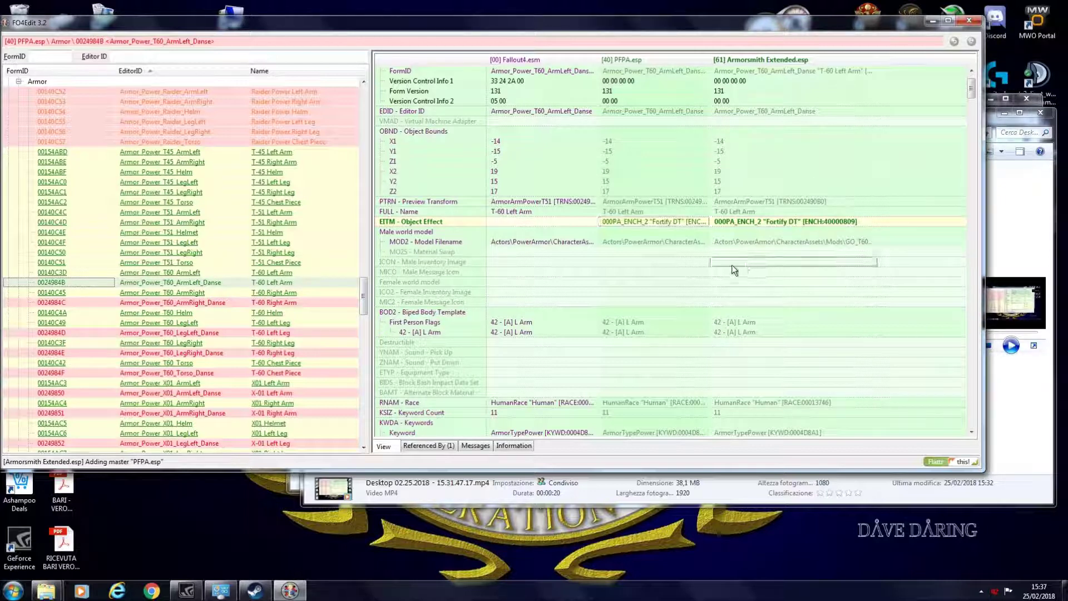
Copy Fortify DT into Armorsmith Extended's T-60 Danse right arm, right leg and chest records
{"action": "left_click", "coordinate": [184, 304]}
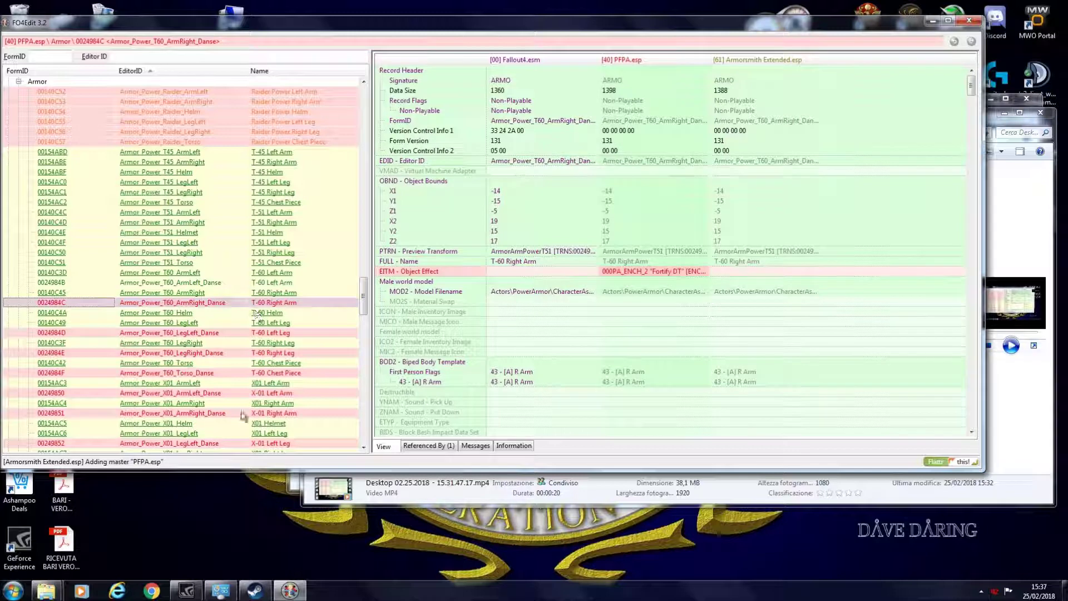
{"action": "left_click_drag", "start_coordinate": [610, 270], "coordinate": [742, 275]}
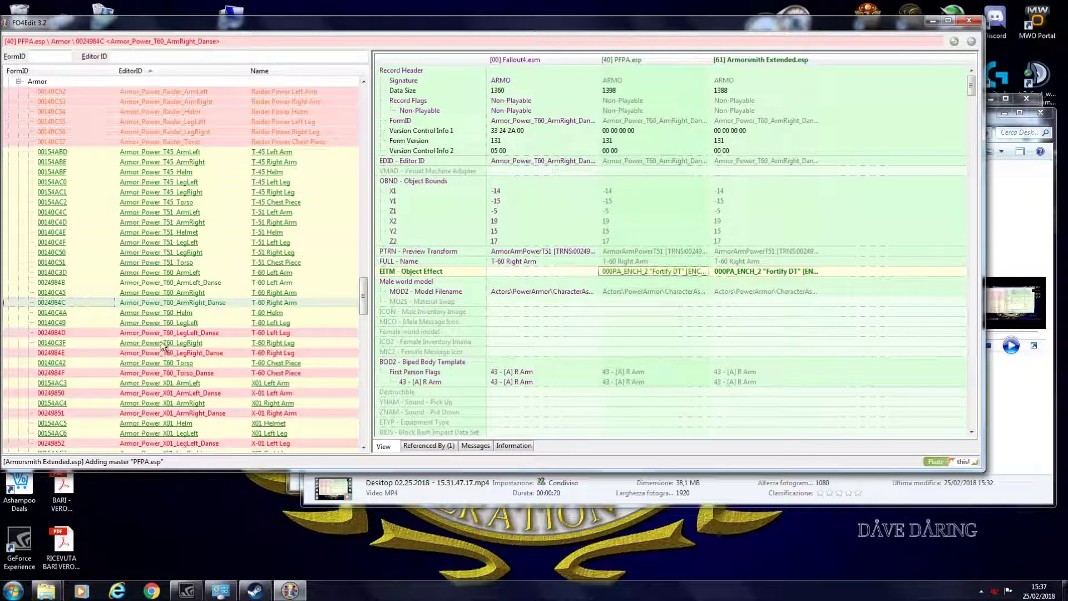
{"action": "left_click", "coordinate": [191, 332]}
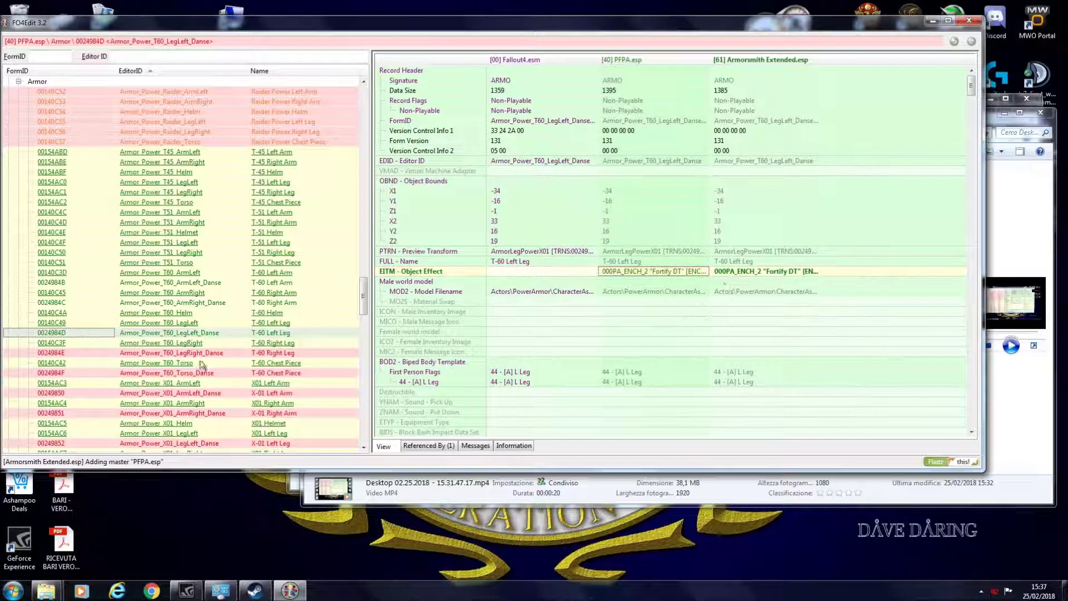
{"action": "left_click", "coordinate": [222, 353]}
{"action": "left_click_drag", "start_coordinate": [655, 276], "coordinate": [759, 276]}
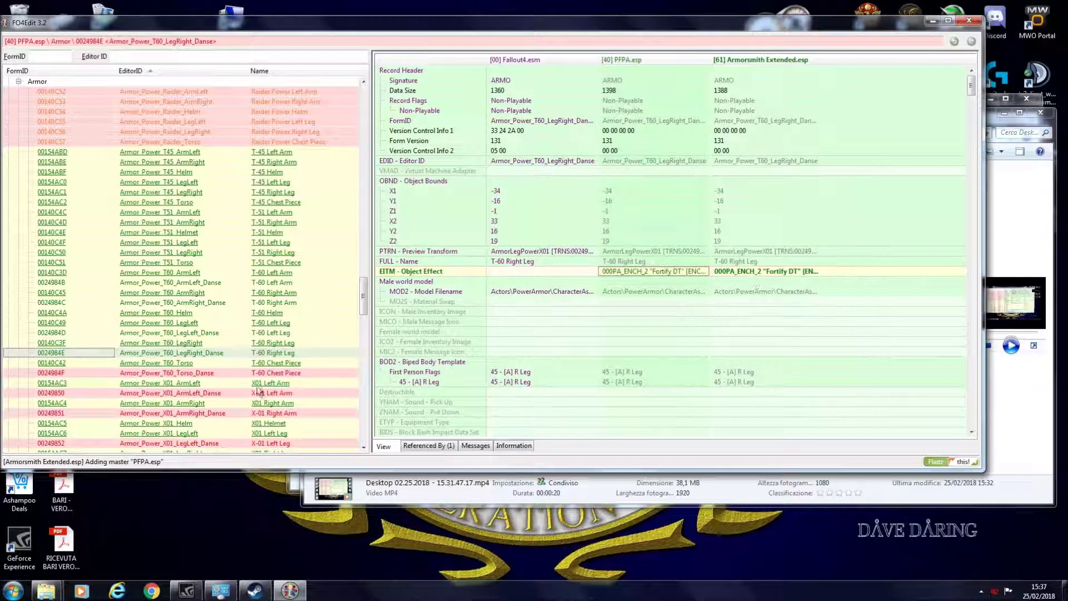
{"action": "left_click", "coordinate": [201, 373]}
{"action": "left_click_drag", "start_coordinate": [670, 277], "coordinate": [758, 278]}
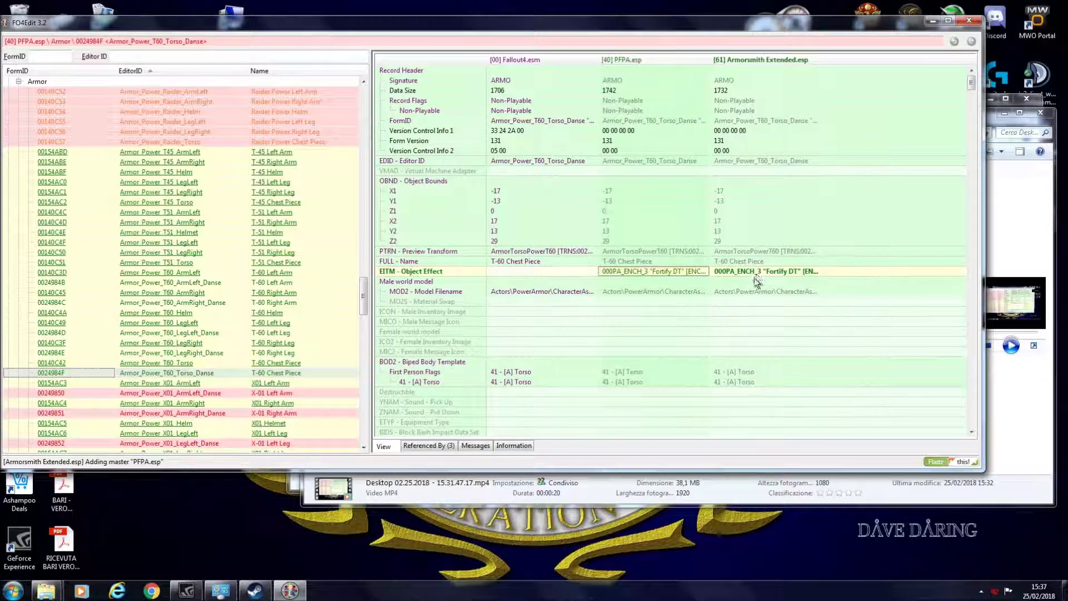
Copy Fortify DT into Armorsmith Extended's X-01 Danse arm, leg and torso records
{"action": "left_click", "coordinate": [311, 396]}
{"action": "key", "text": "Down"}
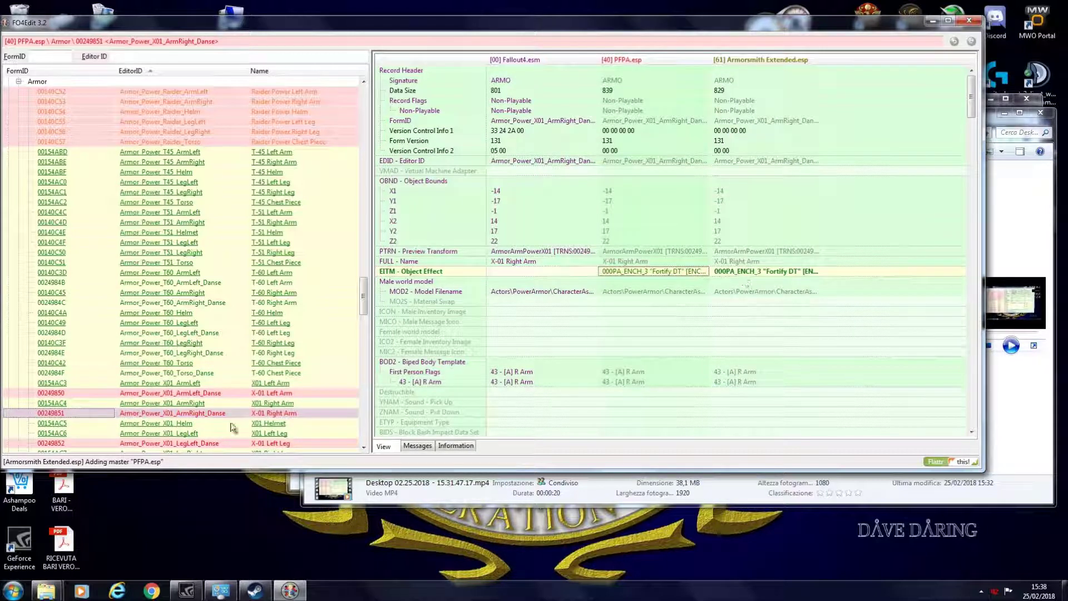
{"action": "left_click_drag", "start_coordinate": [643, 279], "coordinate": [758, 279]}
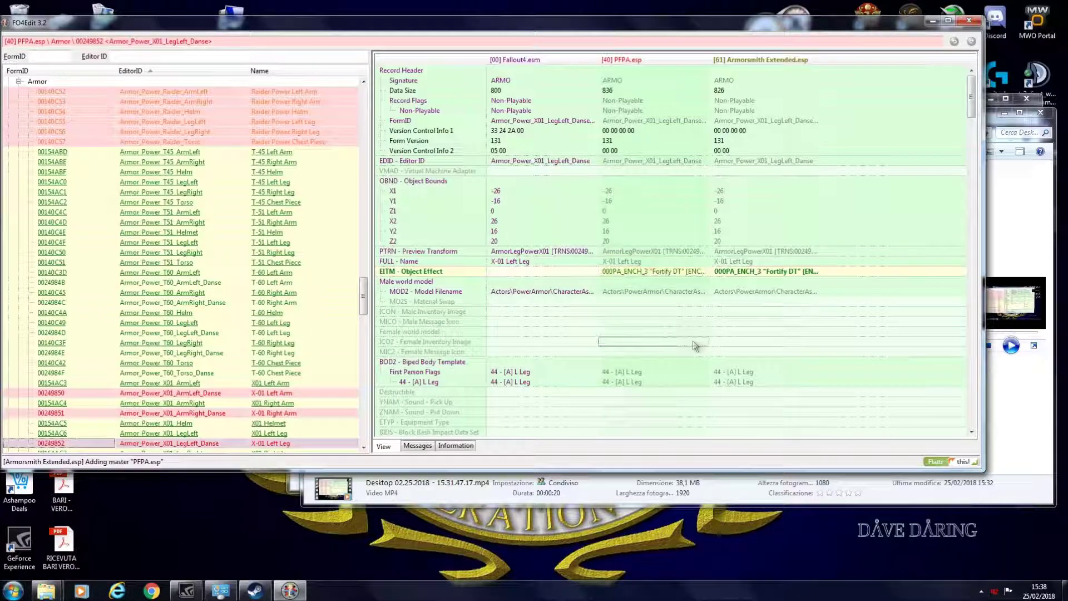
{"action": "key", "text": "Down"}
{"action": "left_click", "coordinate": [189, 413]}
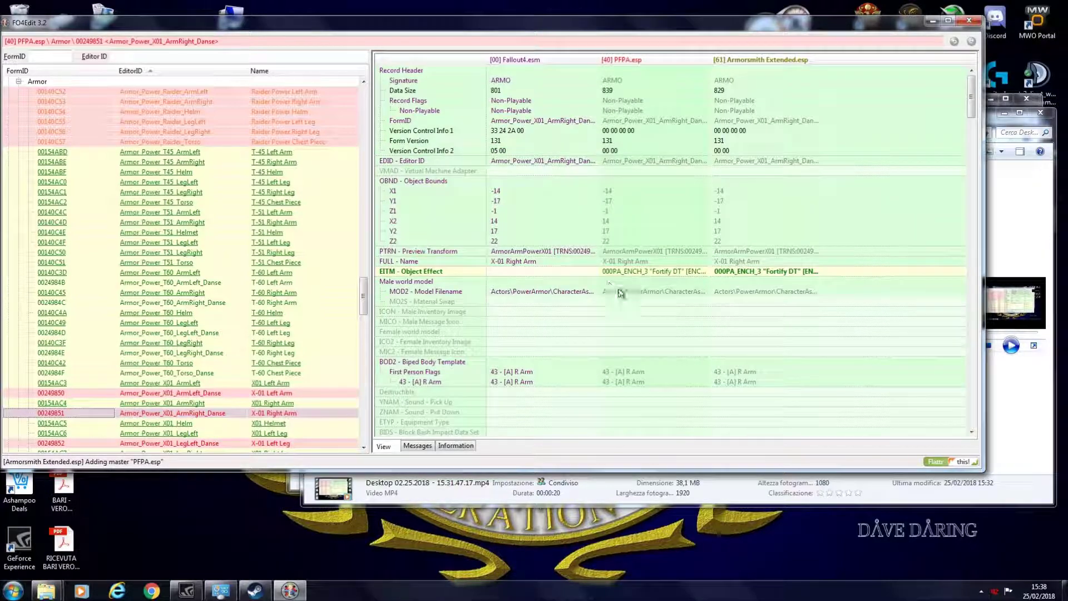
{"action": "left_click", "coordinate": [209, 444]}
{"action": "scroll", "coordinate": [623, 311], "scroll_direction": "down", "scroll_amount": 5}
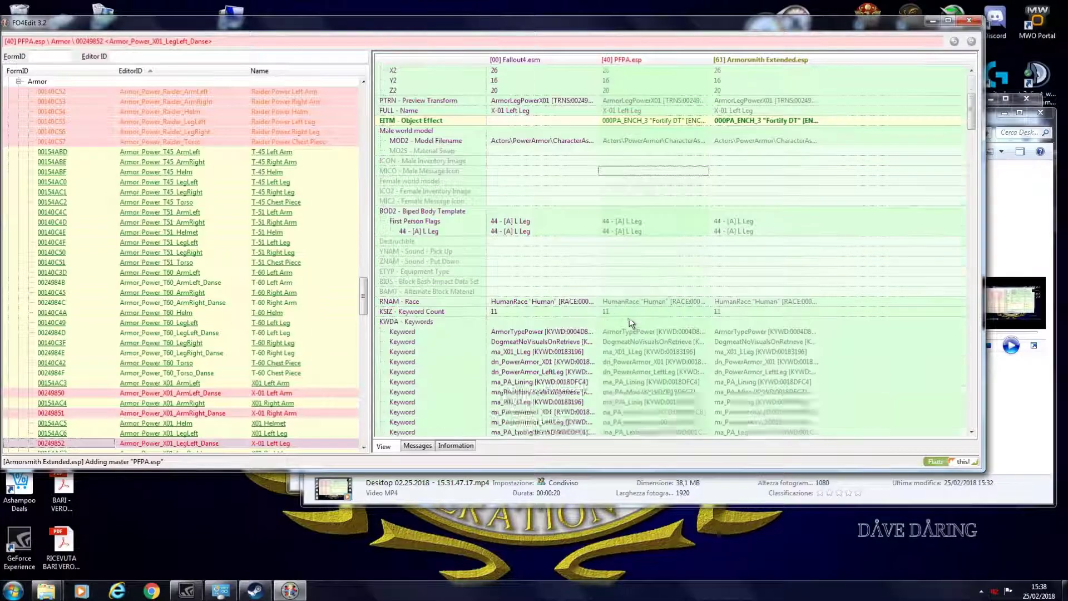
{"action": "left_click", "coordinate": [249, 412]}
{"action": "left_click", "coordinate": [261, 362]}
{"action": "left_click_drag", "start_coordinate": [651, 271], "coordinate": [739, 275]}
{"action": "left_click", "coordinate": [205, 383]}
{"action": "left_click_drag", "start_coordinate": [647, 272], "coordinate": [747, 275]}
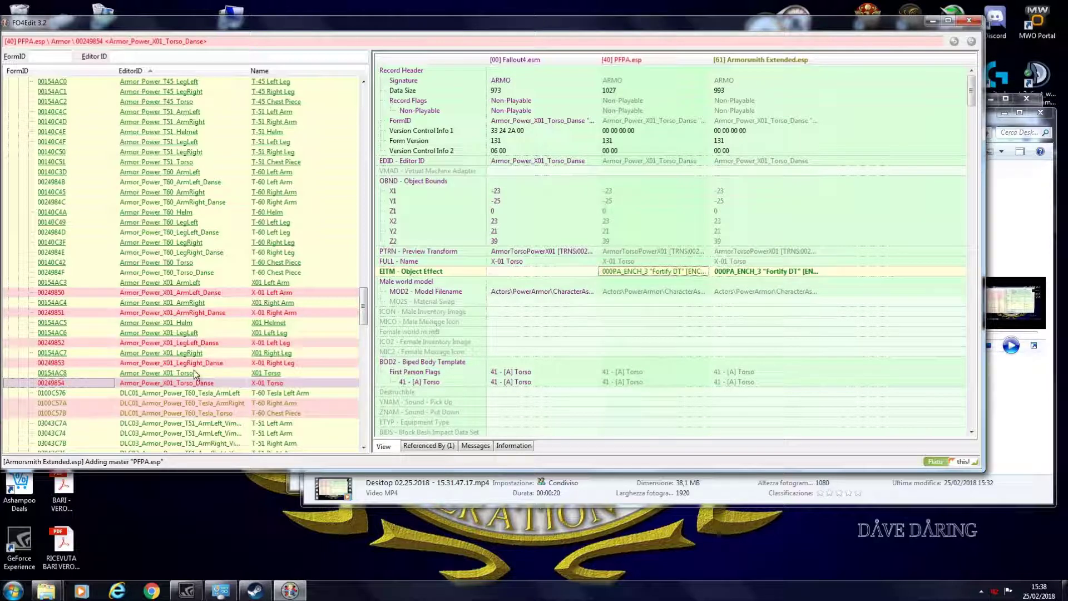
{"action": "left_click", "coordinate": [174, 344]}
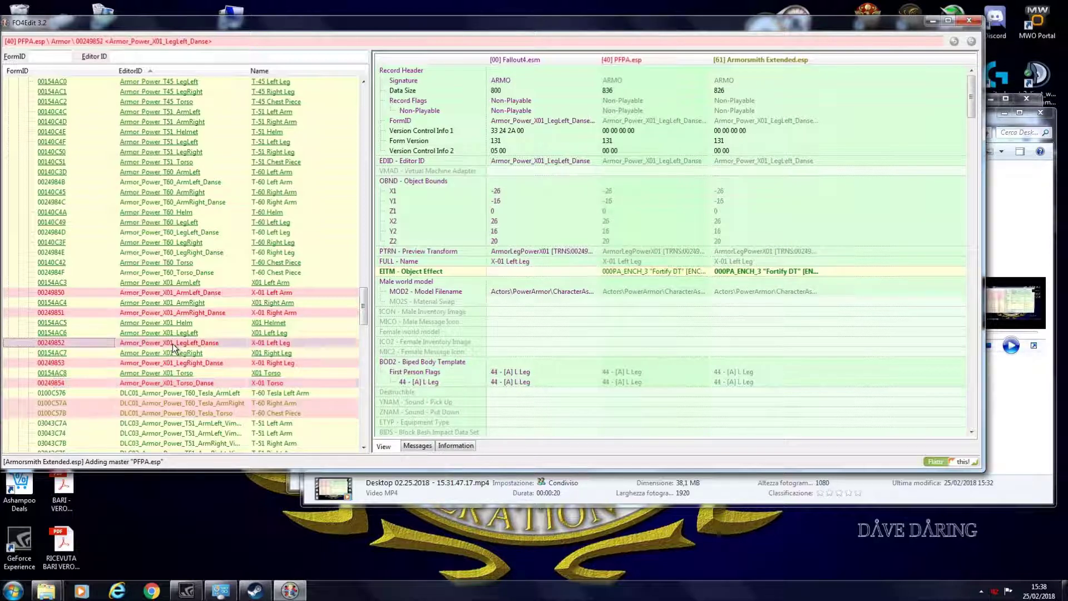
{"action": "scroll", "coordinate": [734, 345], "scroll_direction": "down", "scroll_amount": 10}
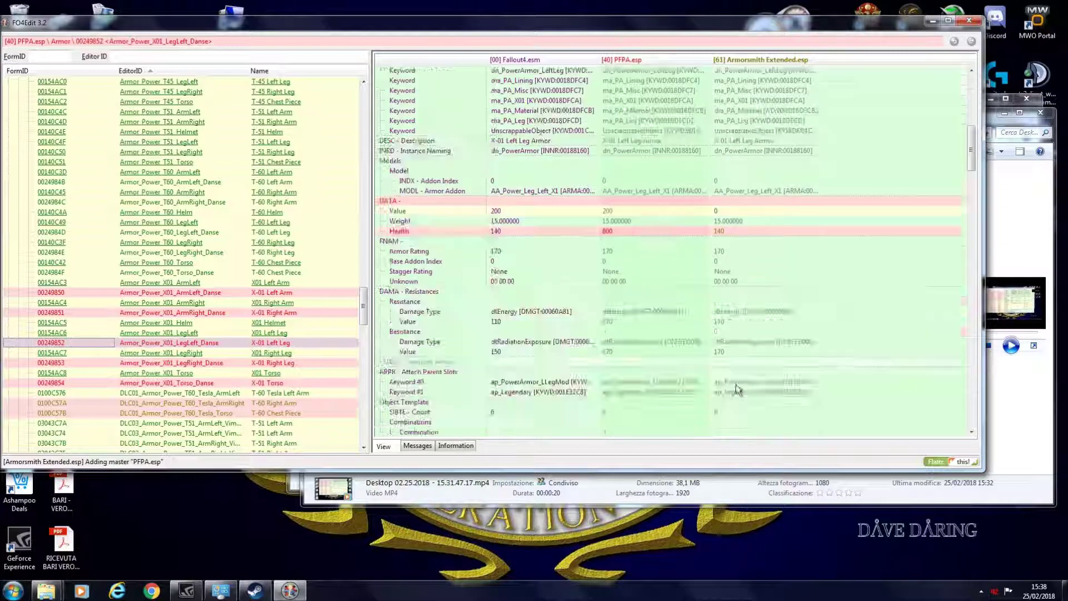
{"action": "scroll", "coordinate": [658, 248], "scroll_direction": "up", "scroll_amount": 2}
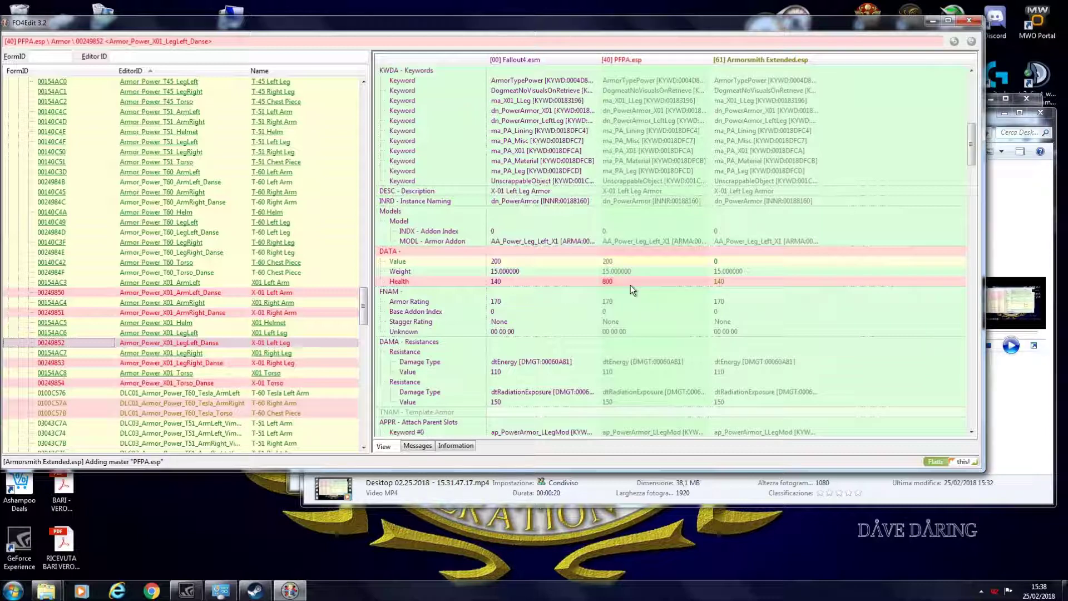
{"action": "mouse_move", "coordinate": [632, 283]}
{"action": "left_mouse_down"}
{"action": "mouse_move", "coordinate": [734, 272]}
{"action": "mouse_move", "coordinate": [753, 291]}
{"action": "mouse_move", "coordinate": [748, 282]}
{"action": "left_mouse_up"}
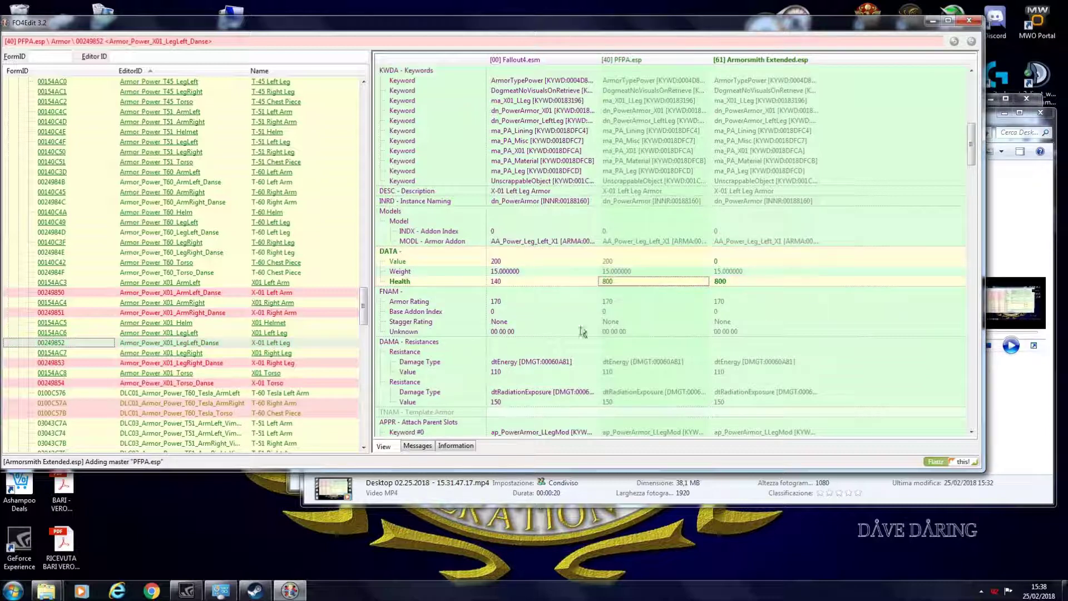
{"action": "left_click", "coordinate": [225, 362]}
{"action": "scroll", "coordinate": [639, 317], "scroll_direction": "down", "scroll_amount": 7}
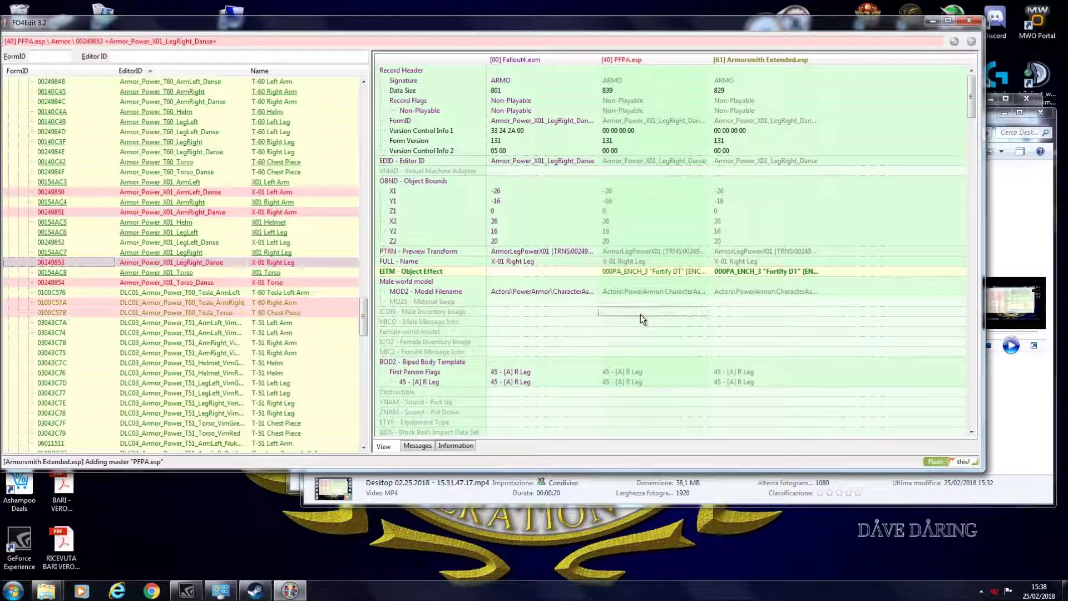
{"action": "scroll", "coordinate": [640, 315], "scroll_direction": "down", "scroll_amount": 12}
{"action": "left_click", "coordinate": [666, 283]}
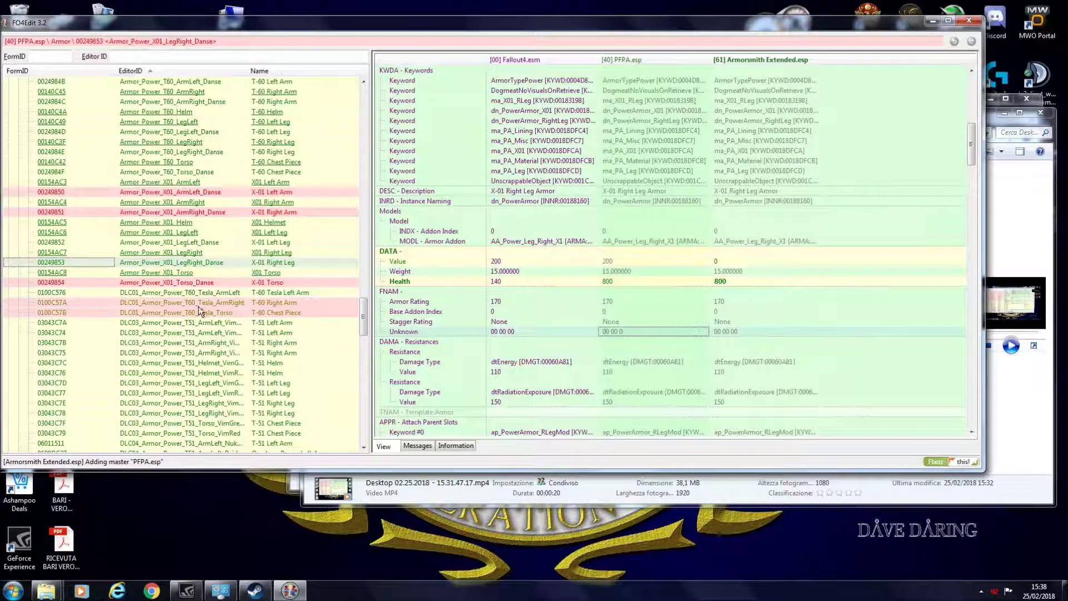
{"action": "left_click", "coordinate": [192, 282]}
{"action": "scroll", "coordinate": [665, 338], "scroll_direction": "down", "scroll_amount": 12}
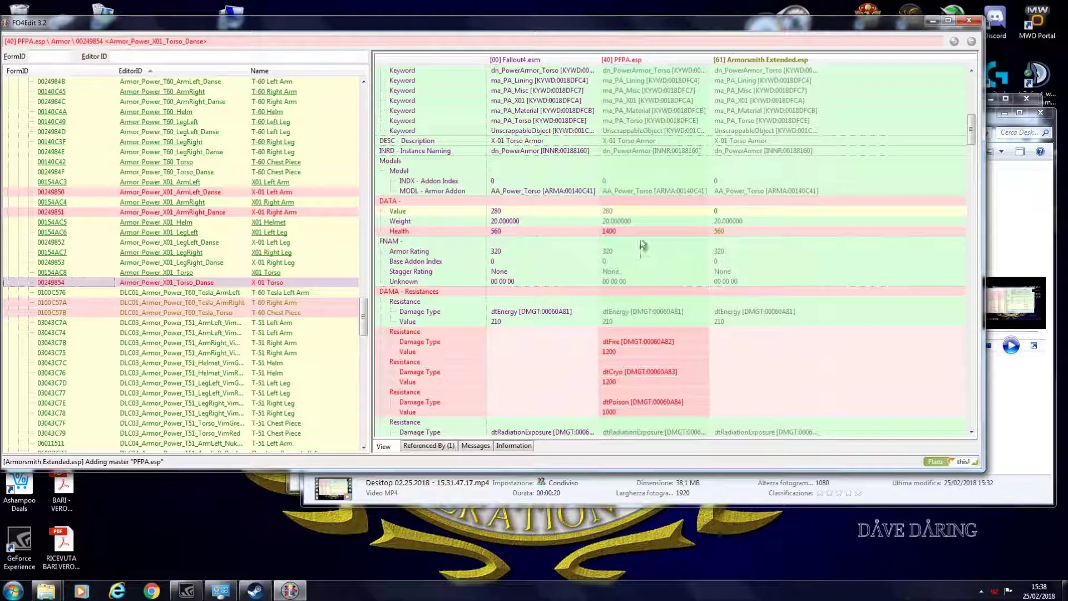
{"action": "left_click_drag", "start_coordinate": [646, 231], "coordinate": [723, 231]}
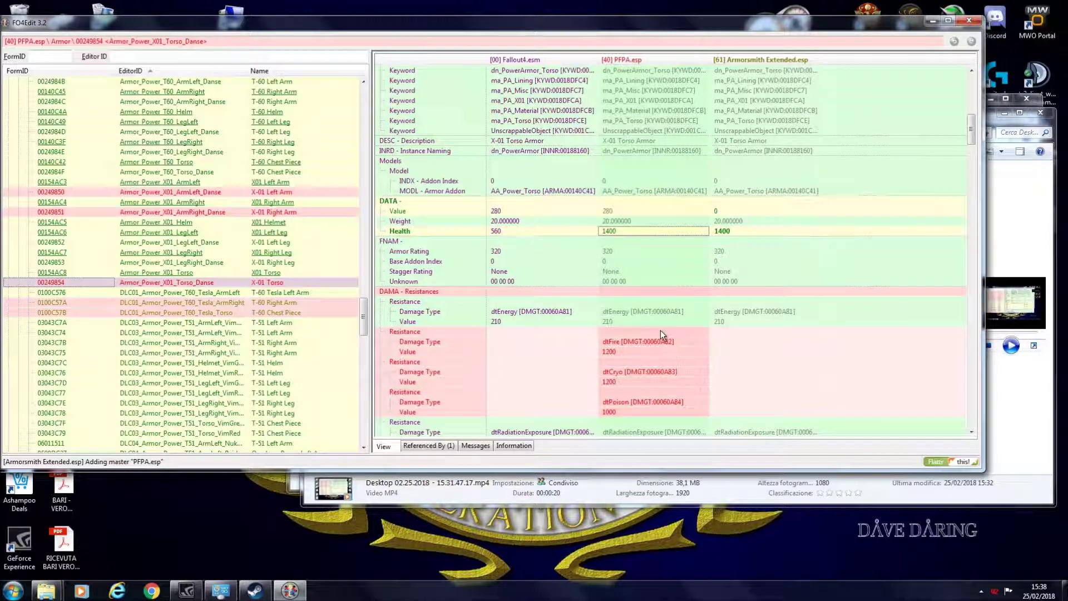
{"action": "left_click_drag", "start_coordinate": [659, 332], "coordinate": [737, 339]}
{"action": "left_click_drag", "start_coordinate": [666, 364], "coordinate": [727, 364]}
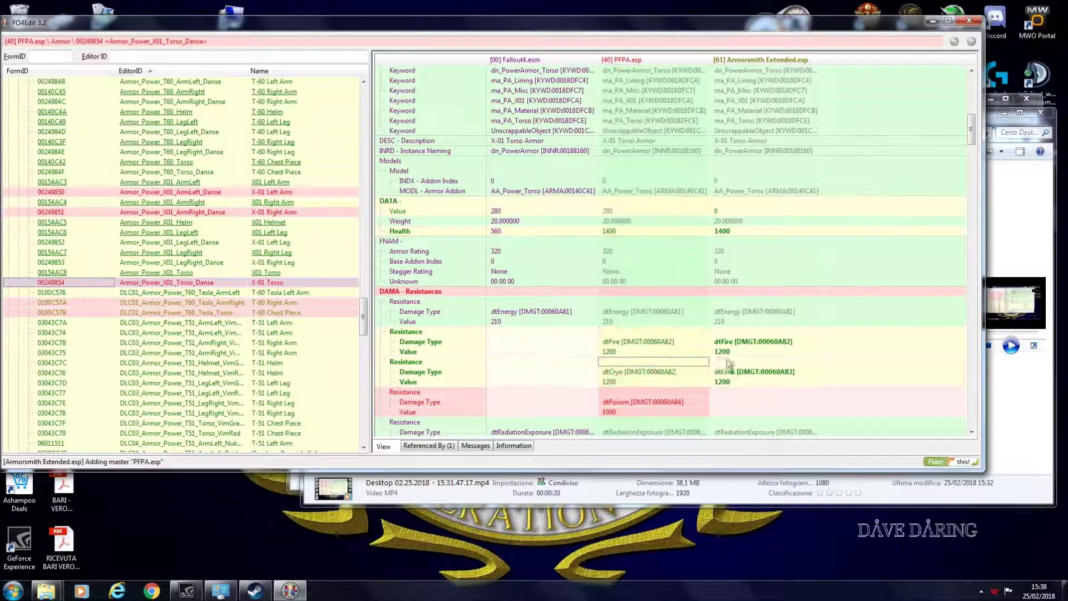
{"action": "left_click_drag", "start_coordinate": [687, 392], "coordinate": [737, 397]}
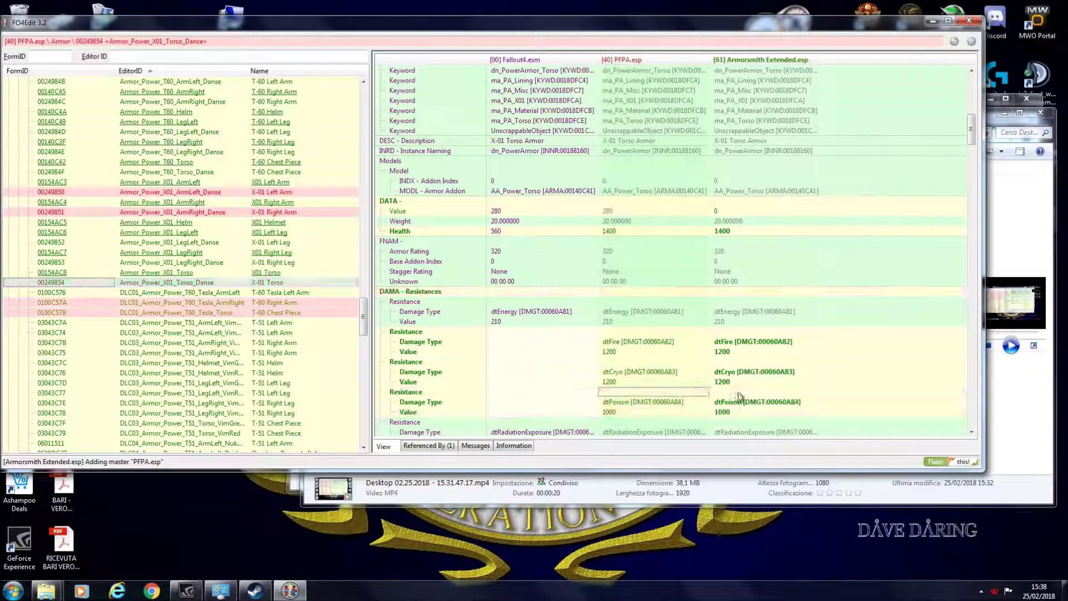
{"action": "left_click", "coordinate": [205, 210]}
{"action": "scroll", "coordinate": [695, 364], "scroll_direction": "down", "scroll_amount": 5}
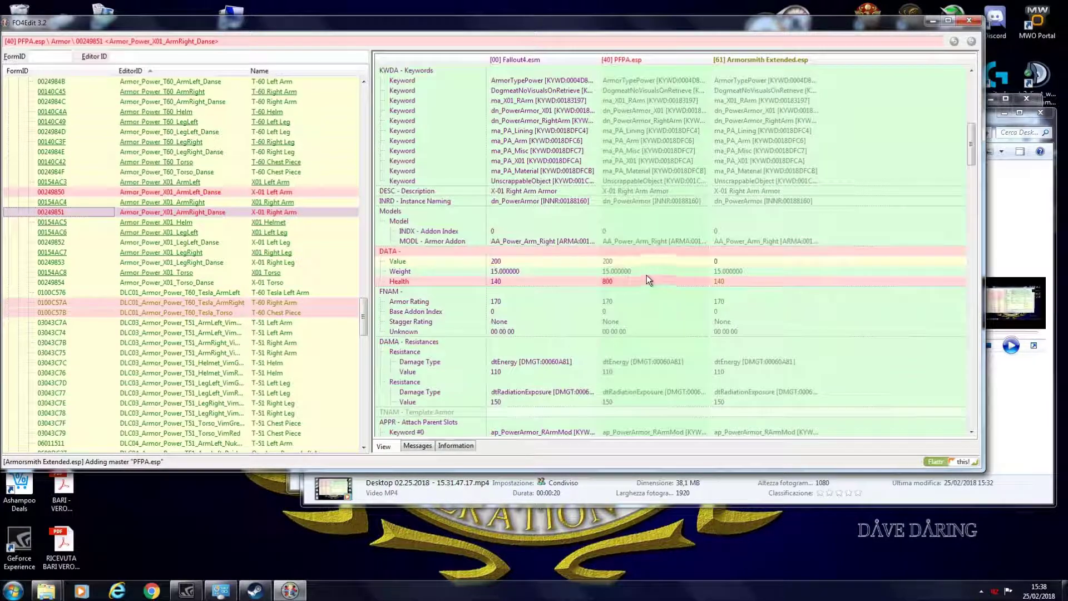
{"action": "left_click_drag", "start_coordinate": [648, 280], "coordinate": [748, 281]}
{"action": "scroll", "coordinate": [736, 329], "scroll_direction": "down", "scroll_amount": 10}
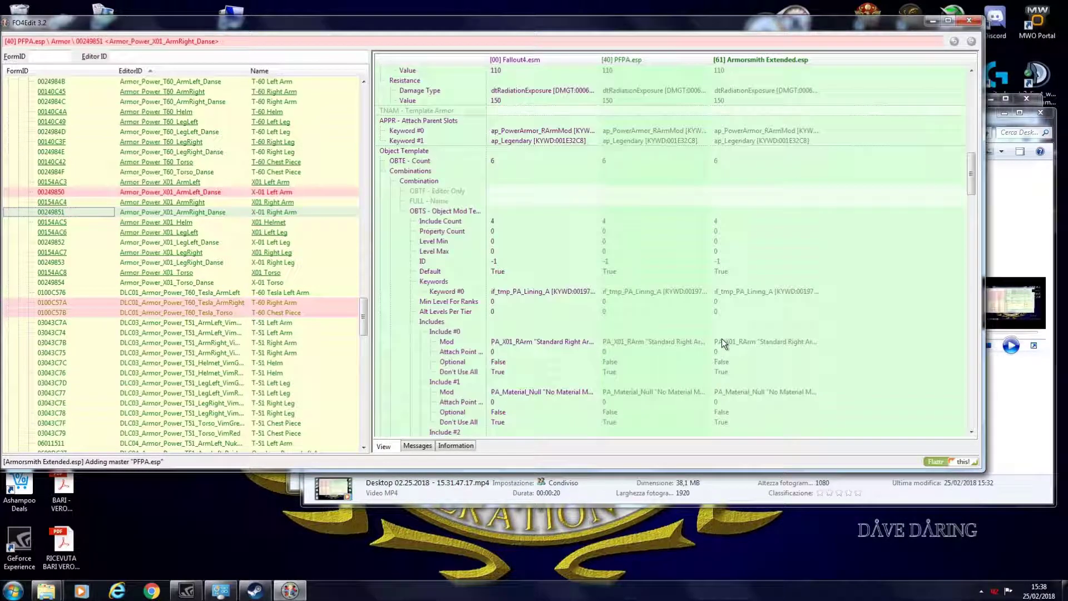
{"action": "scroll", "coordinate": [721, 341], "scroll_direction": "down", "scroll_amount": 12}
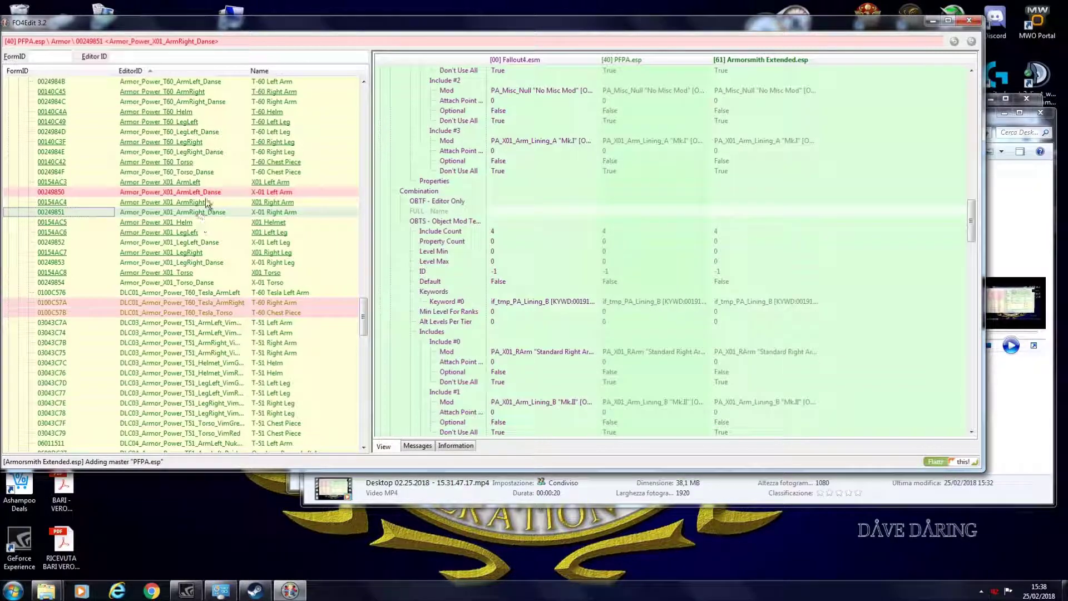
{"action": "left_click", "coordinate": [184, 192]}
{"action": "scroll", "coordinate": [723, 298], "scroll_direction": "down", "scroll_amount": 8}
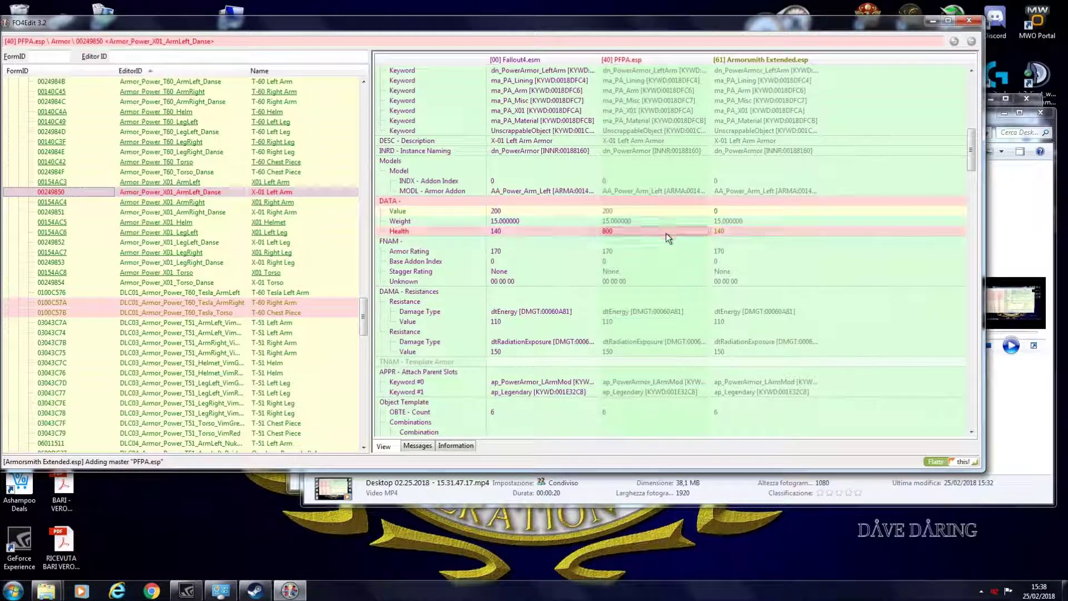
{"action": "left_click_drag", "start_coordinate": [665, 233], "coordinate": [753, 236]}
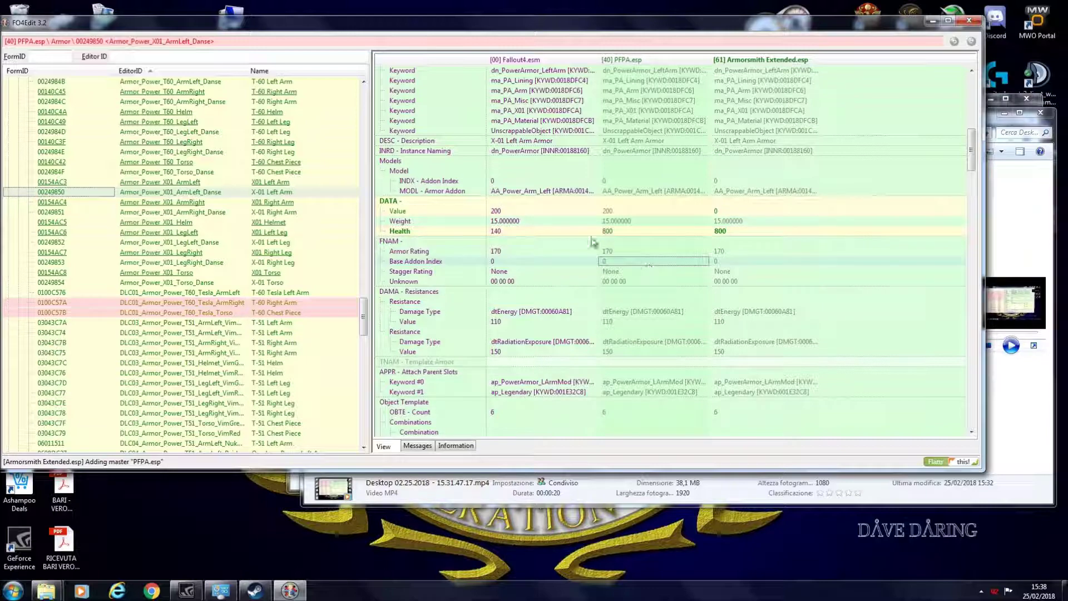
{"action": "scroll", "coordinate": [715, 299], "scroll_direction": "down", "scroll_amount": 12}
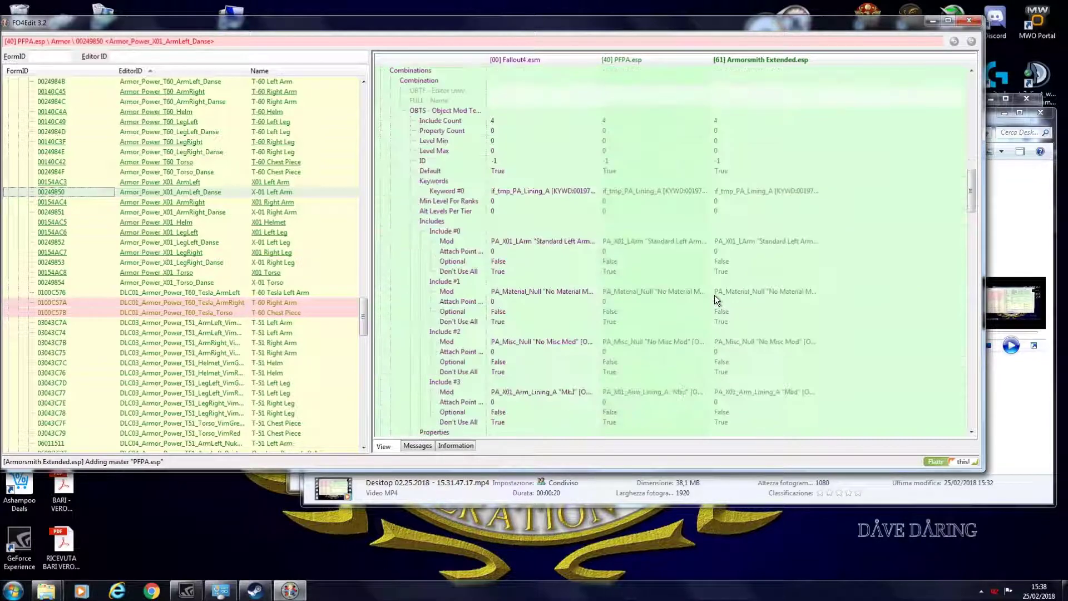
{"action": "scroll", "coordinate": [692, 259], "scroll_direction": "up", "scroll_amount": 3}
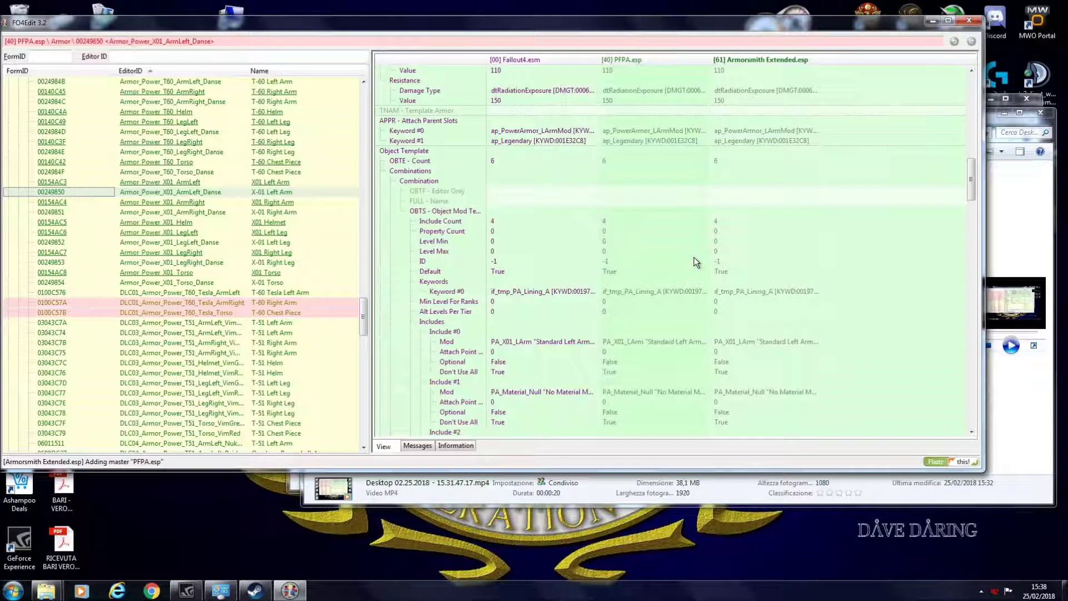
{"action": "scroll", "coordinate": [686, 251], "scroll_direction": "up", "scroll_amount": 13}
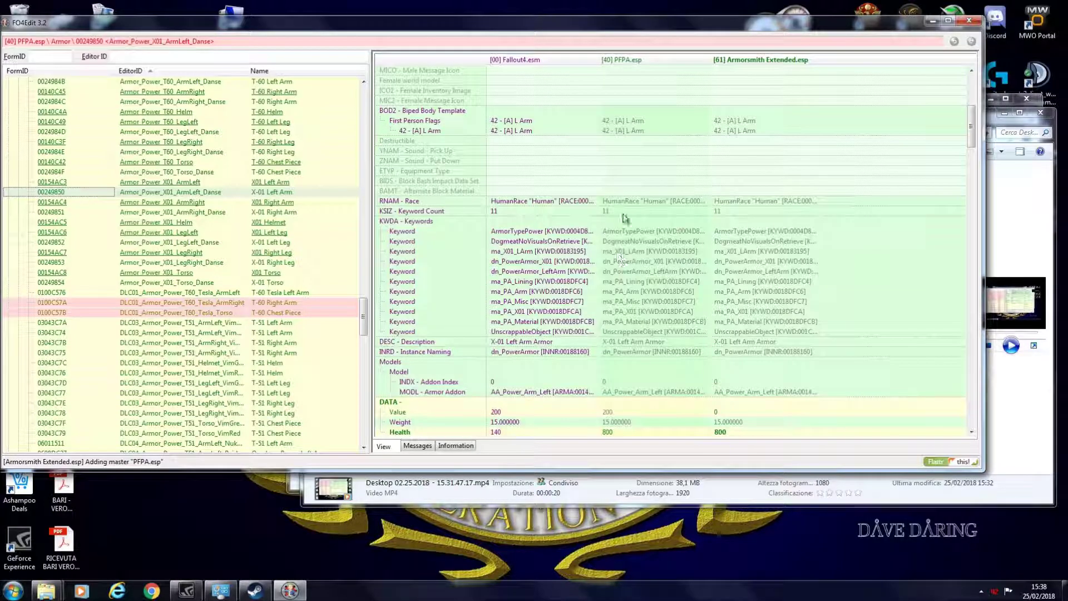
{"action": "scroll", "coordinate": [626, 192], "scroll_direction": "up", "scroll_amount": 5}
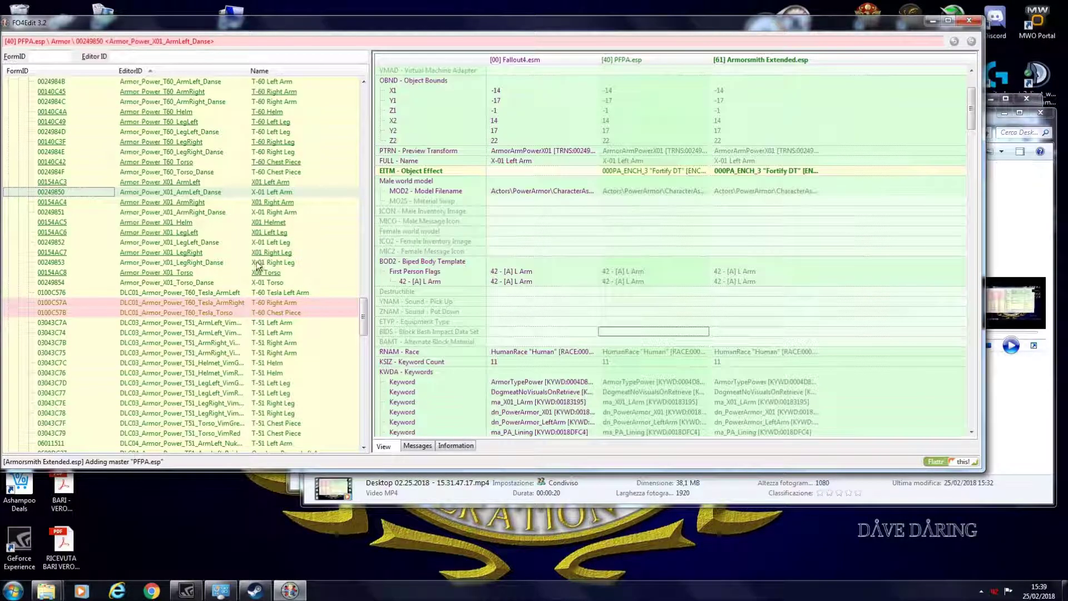
{"action": "left_click_drag", "start_coordinate": [364, 327], "coordinate": [369, 299]}
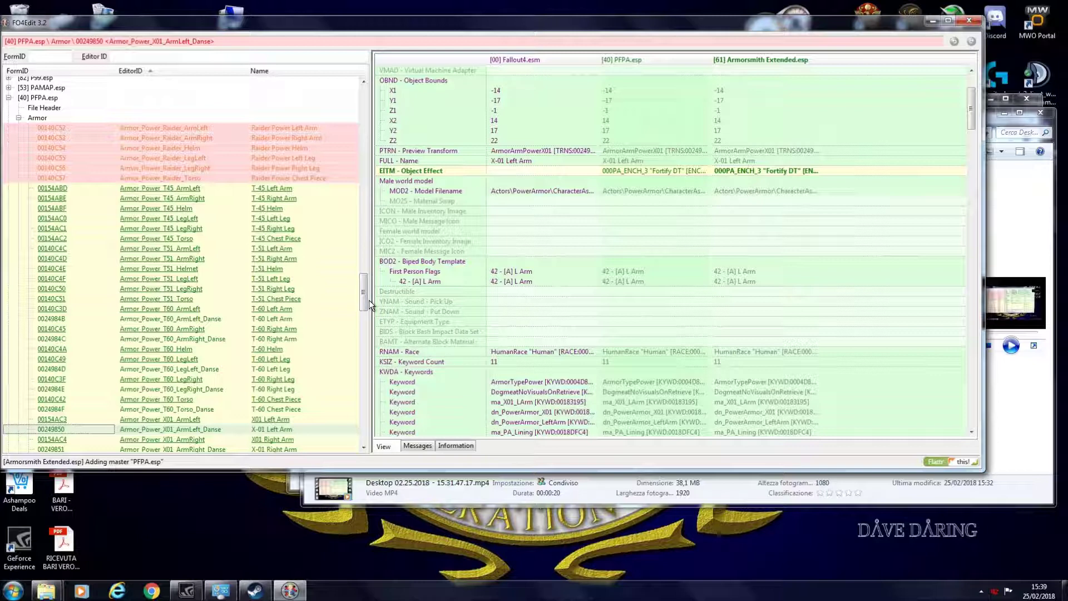
Open PFPA.esp's first Fortify DT enchantment and inspect its cast type and magnitude
{"action": "key", "text": "alt+F9"}
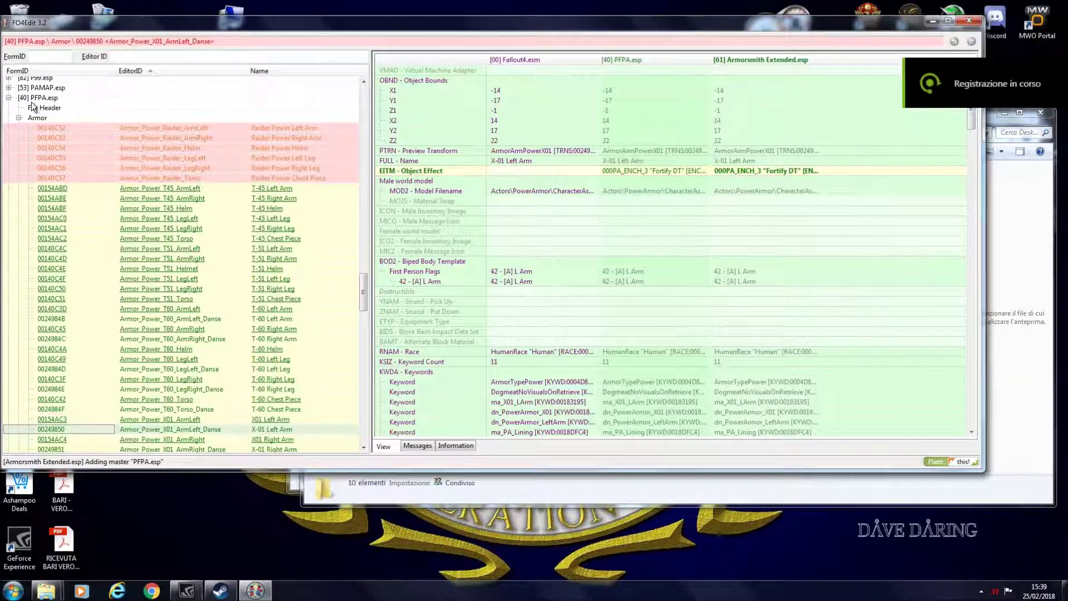
{"action": "left_click", "coordinate": [18, 118]}
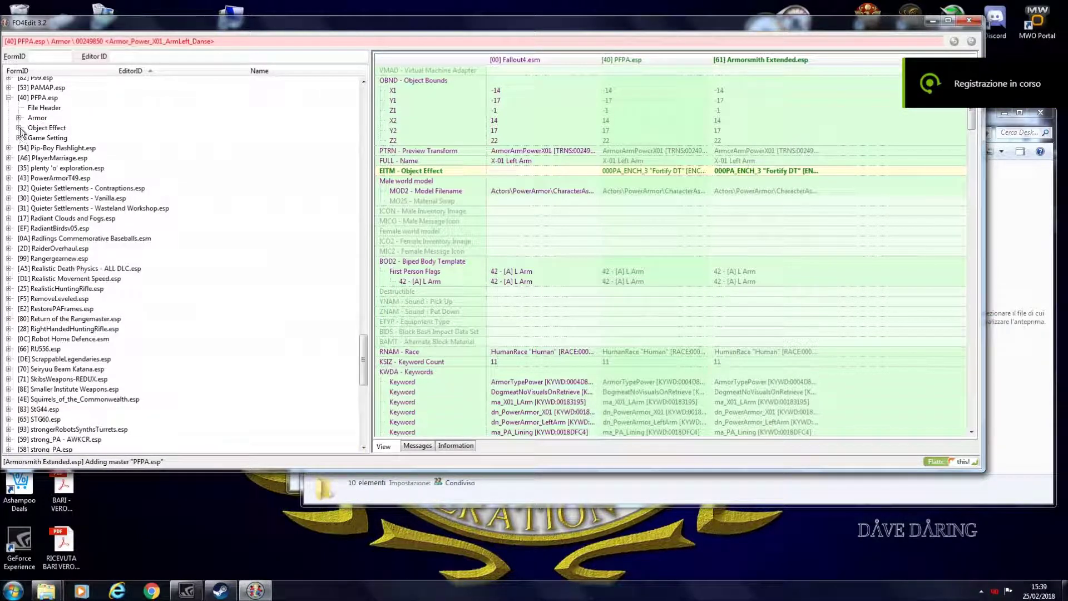
{"action": "left_click", "coordinate": [18, 127]}
{"action": "left_click", "coordinate": [134, 137]}
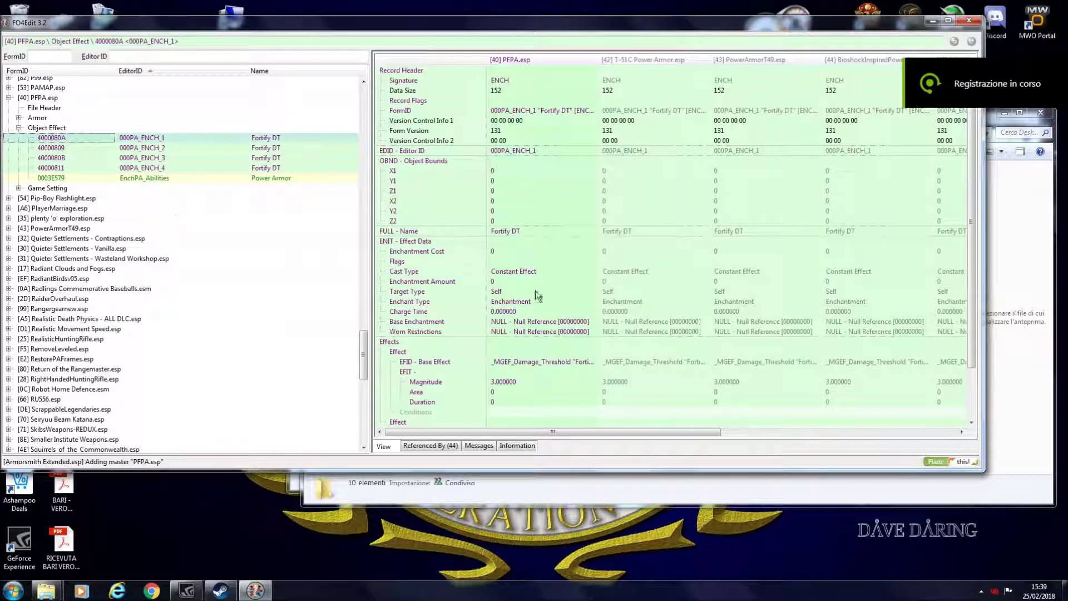
{"action": "left_click", "coordinate": [533, 271]}
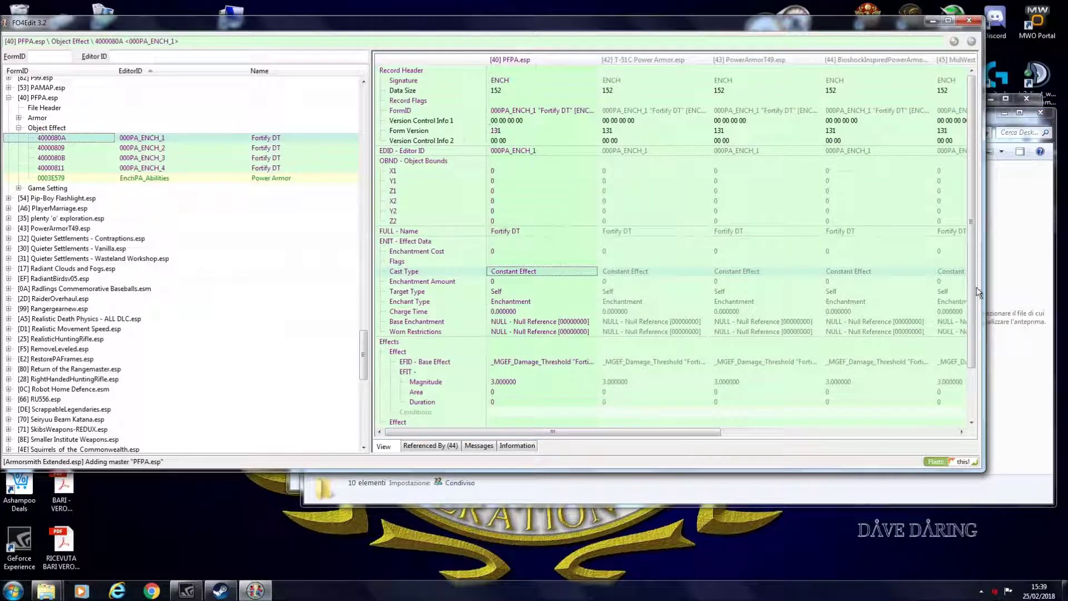
{"action": "double_click", "coordinate": [570, 271]}
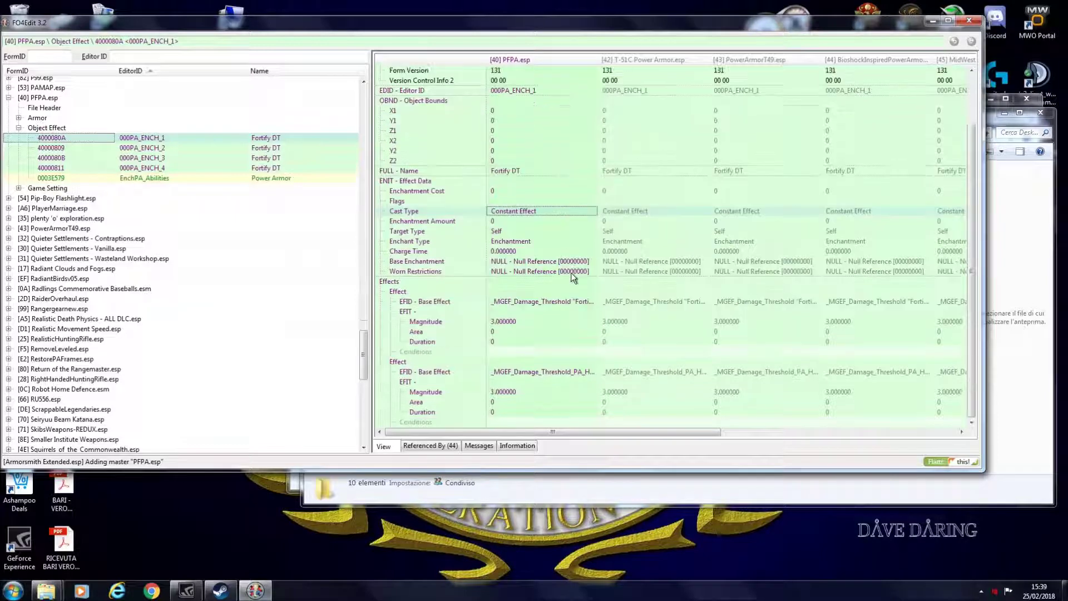
{"action": "left_click", "coordinate": [511, 323]}
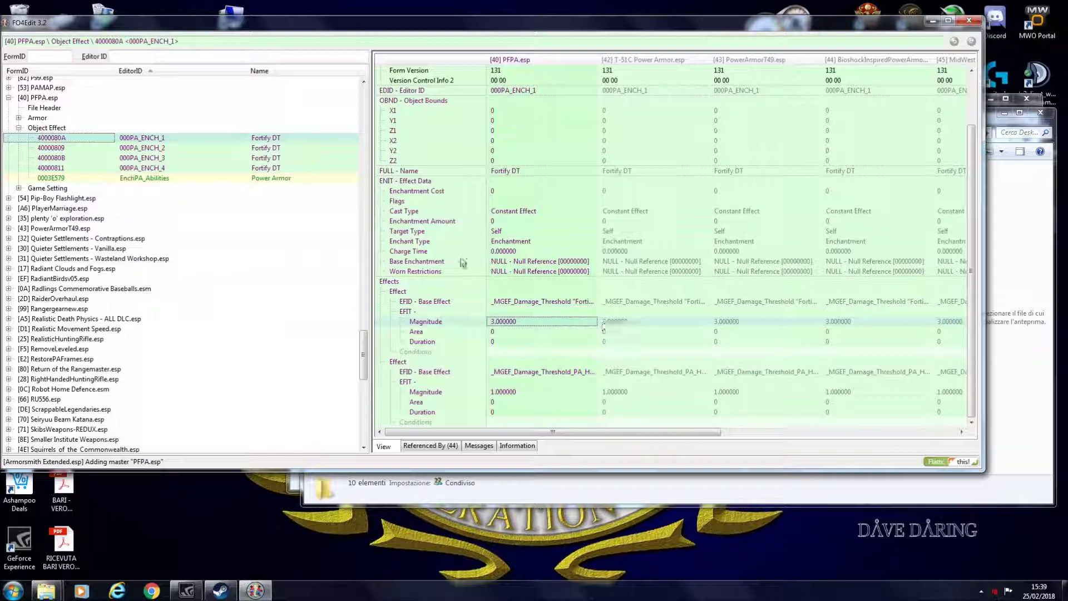
Compare 000PA_ENCH_2 and 000PA_ENCH_4 (Damage Threshold magnitude 6), then collapse Object Effect
{"action": "left_click", "coordinate": [172, 148]}
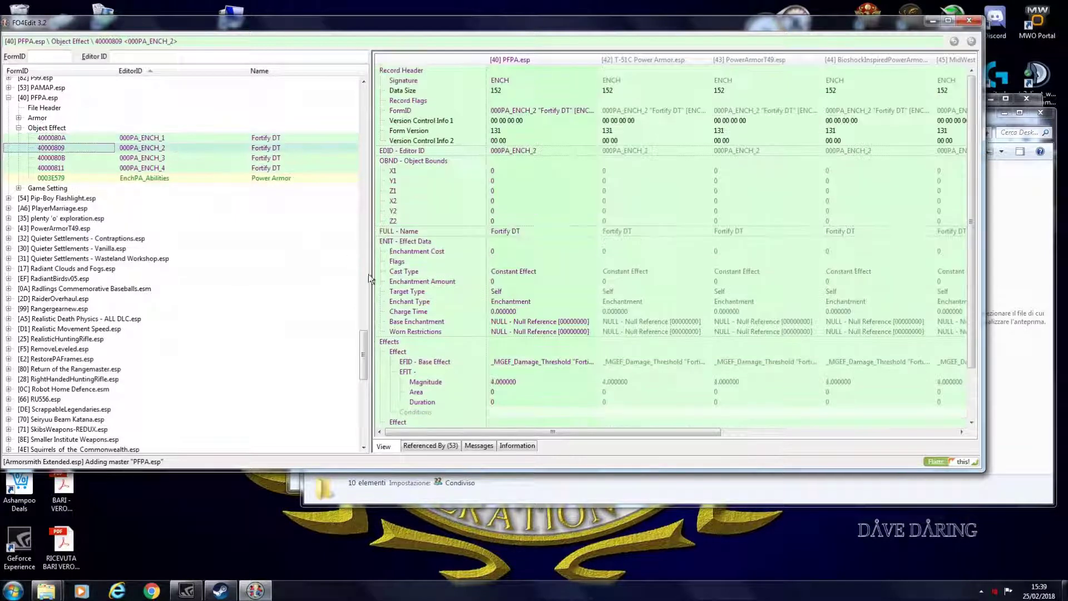
{"action": "left_click", "coordinate": [178, 166]}
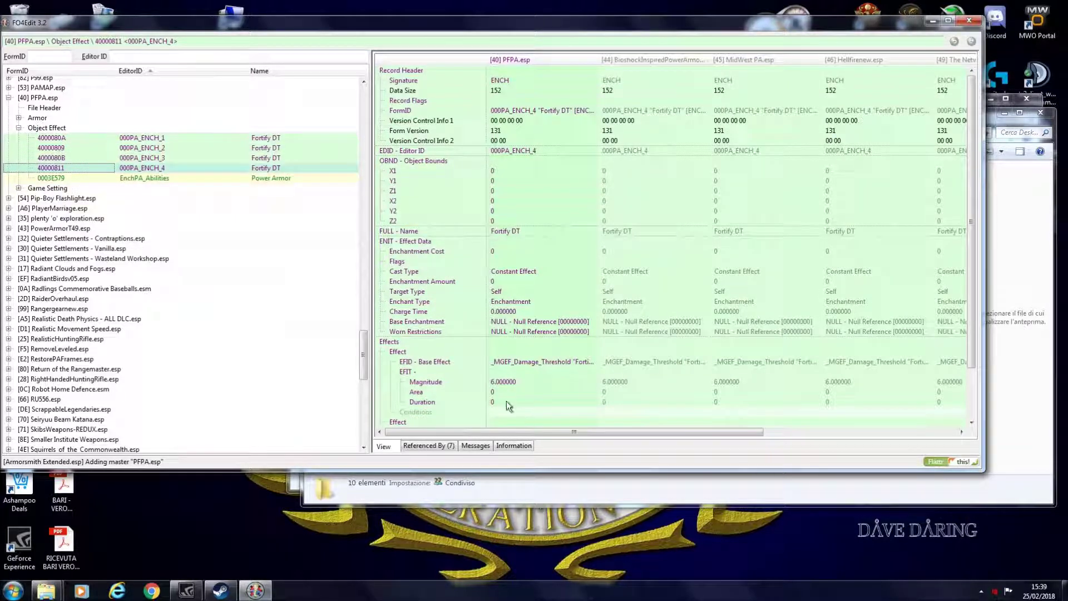
{"action": "left_click_drag", "start_coordinate": [531, 432], "coordinate": [650, 439]}
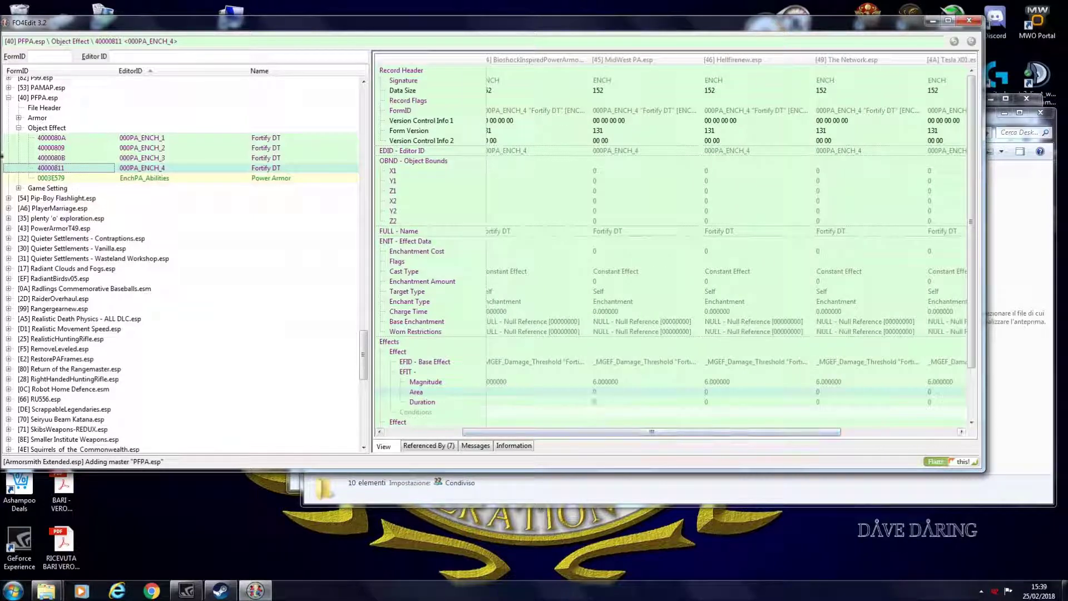
{"action": "left_click", "coordinate": [19, 128]}
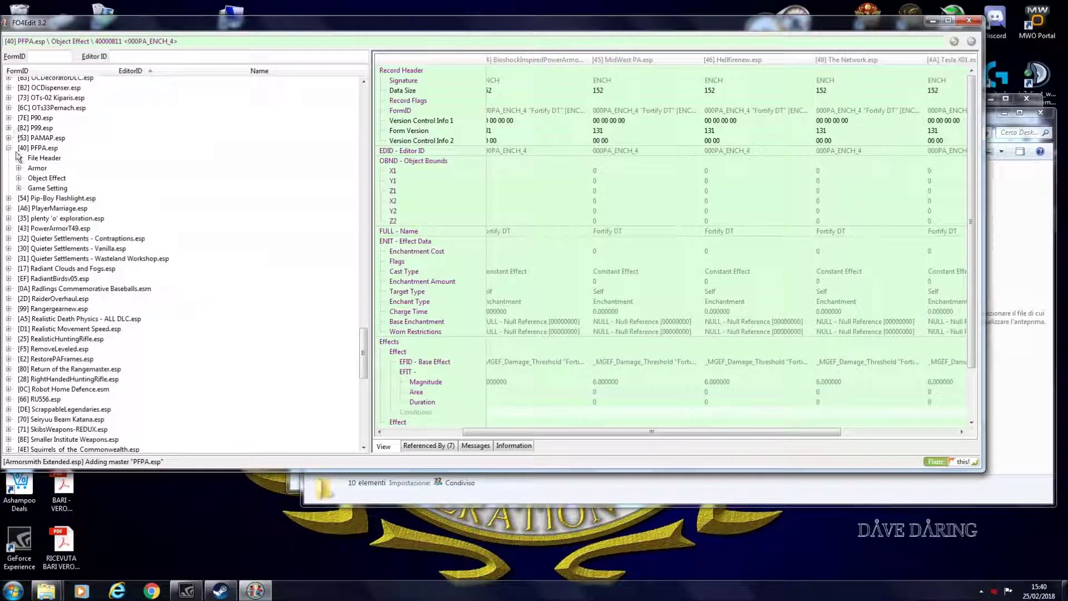
Open the T-45 Torso record and add an object effect entry '000' in the other plugin's column
{"action": "left_click", "coordinate": [18, 168]}
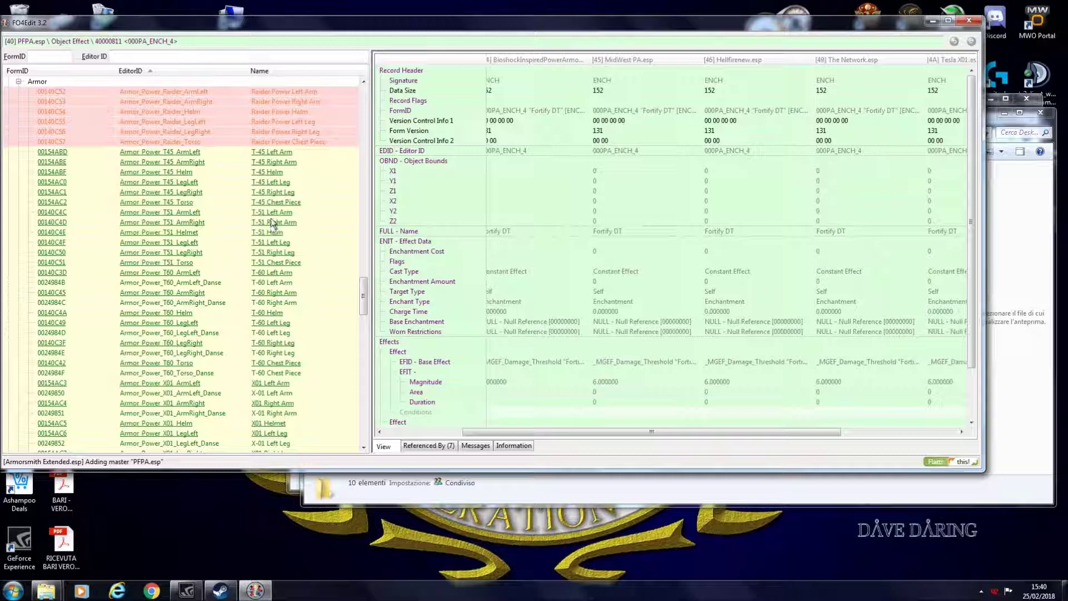
{"action": "left_click", "coordinate": [271, 202]}
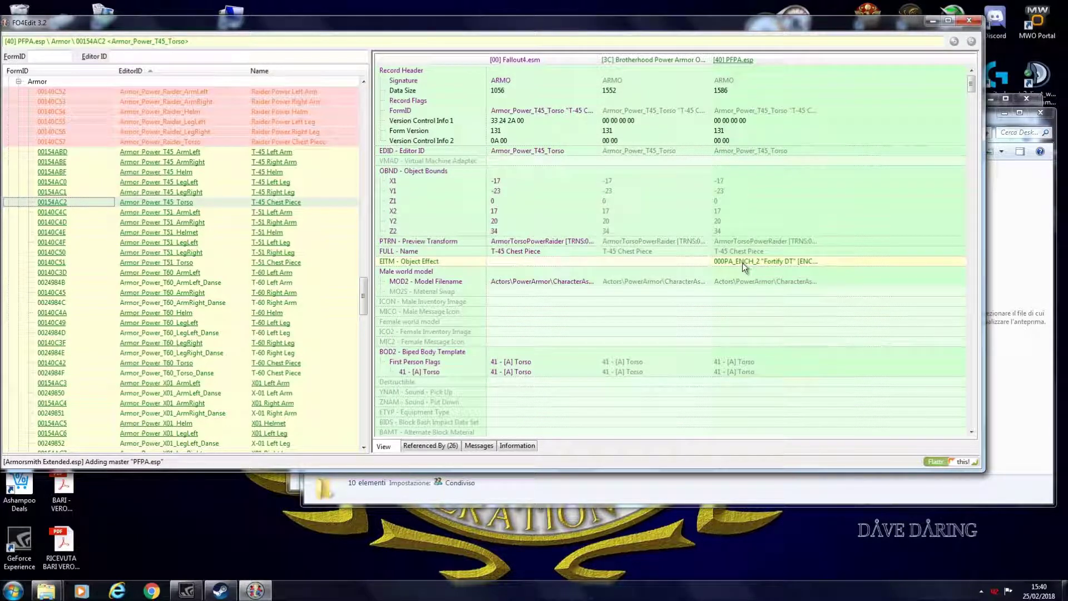
{"action": "right_click", "coordinate": [643, 262]}
{"action": "left_click", "coordinate": [675, 268]}
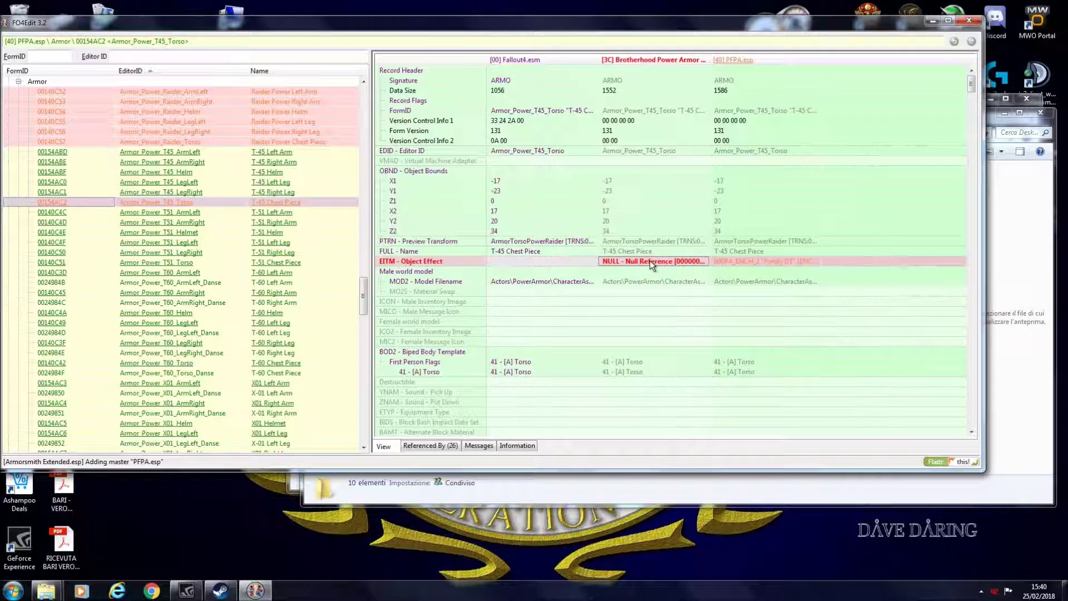
{"action": "double_click", "coordinate": [650, 261]}
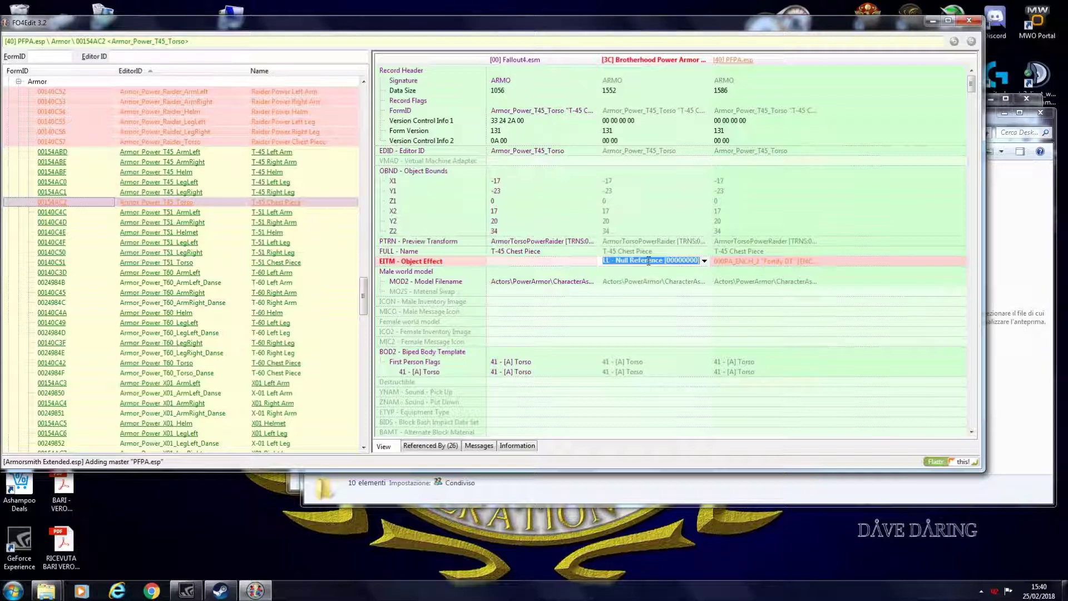
{"action": "type", "text": "000"}
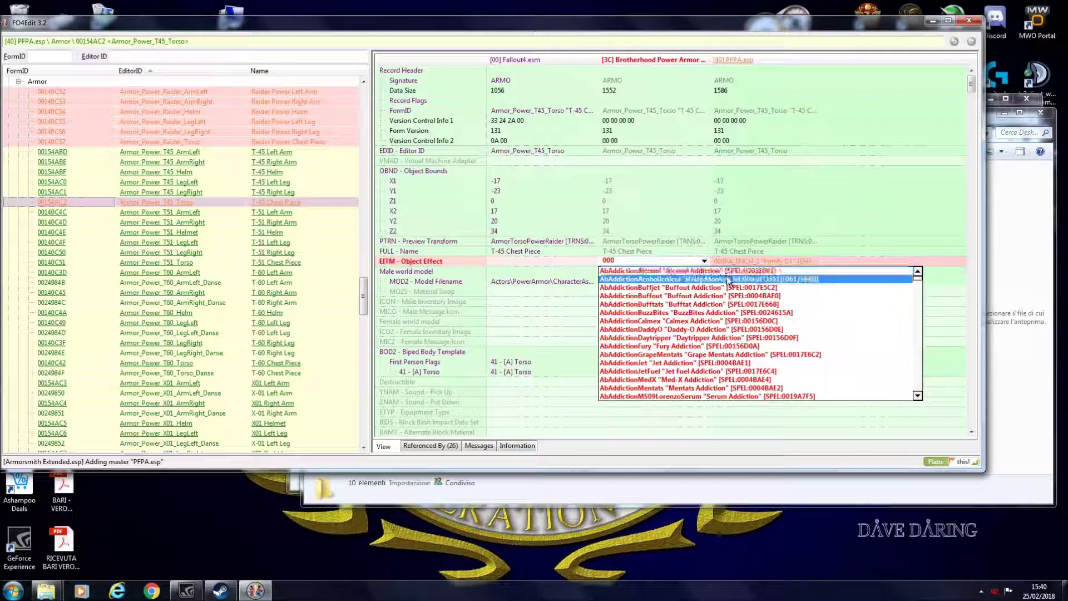
{"action": "left_click", "coordinate": [609, 259]}
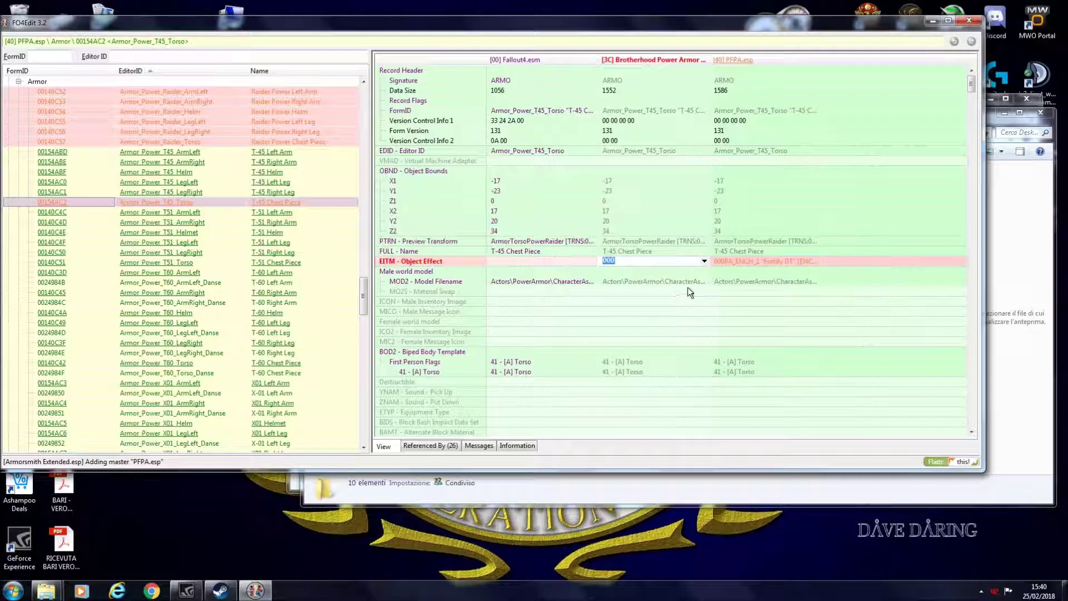
{"action": "key", "text": "Return"}
Set PFPA.esp's object effect to 000PA_ENCH_1 Fortify DT and delete the stray empty entry
{"action": "left_click", "coordinate": [750, 262]}
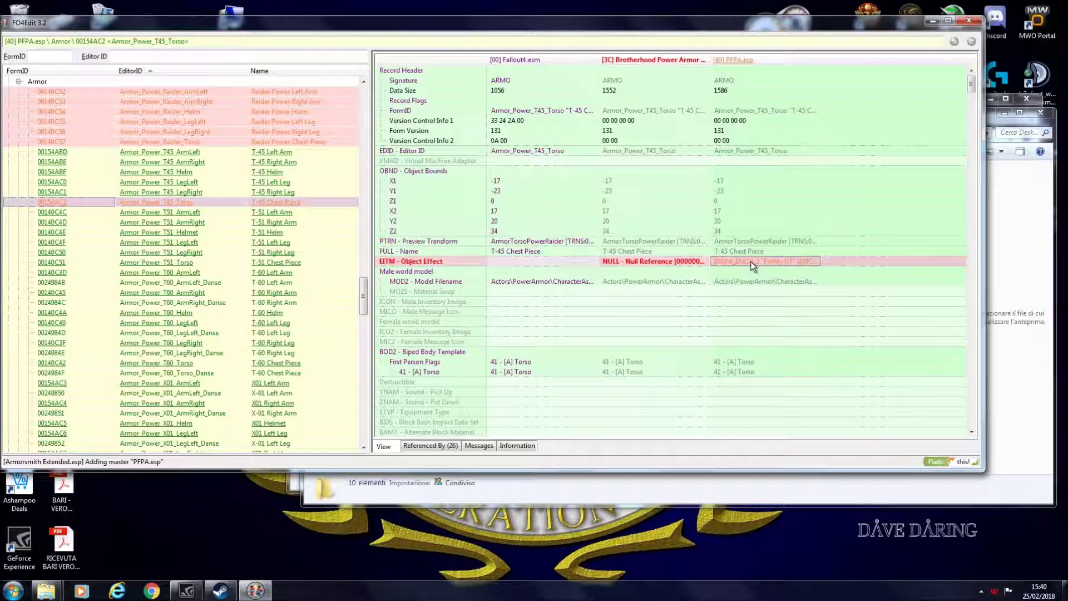
{"action": "left_click", "coordinate": [750, 262]}
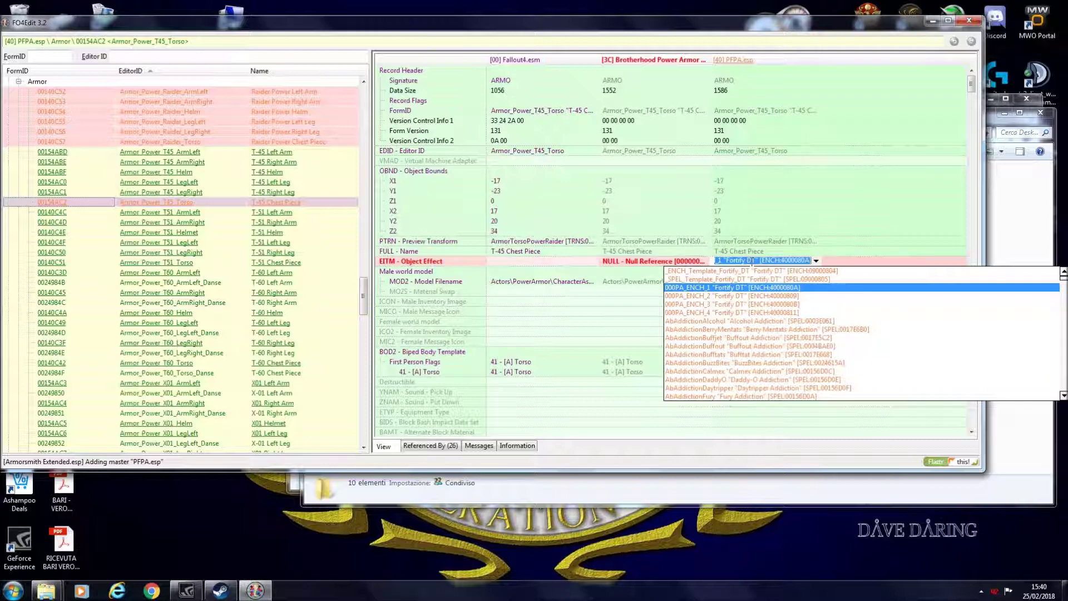
{"action": "left_click", "coordinate": [716, 303]}
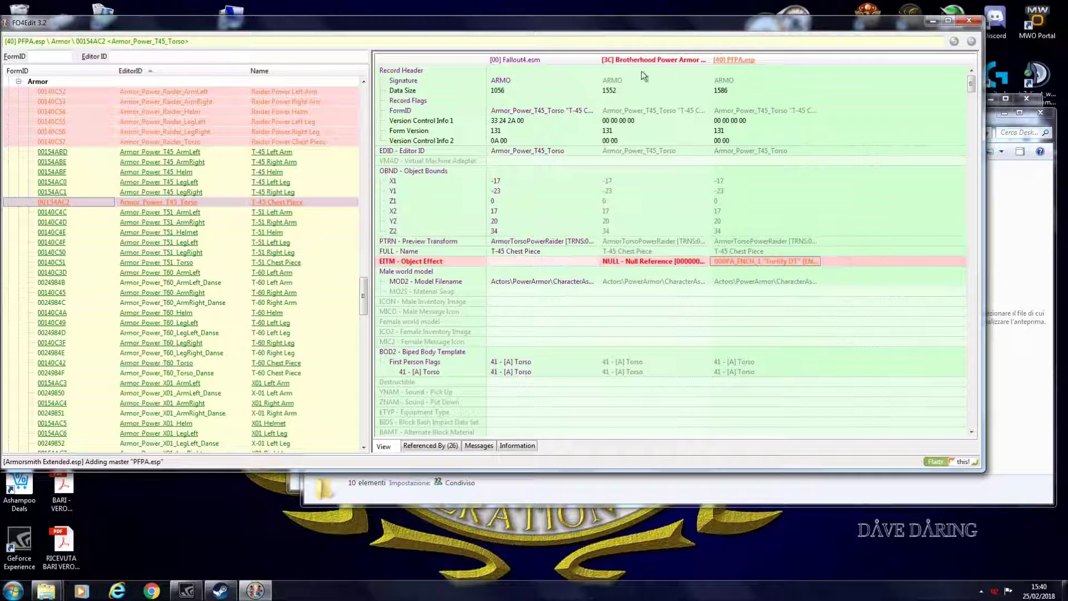
{"action": "left_click", "coordinate": [626, 263]}
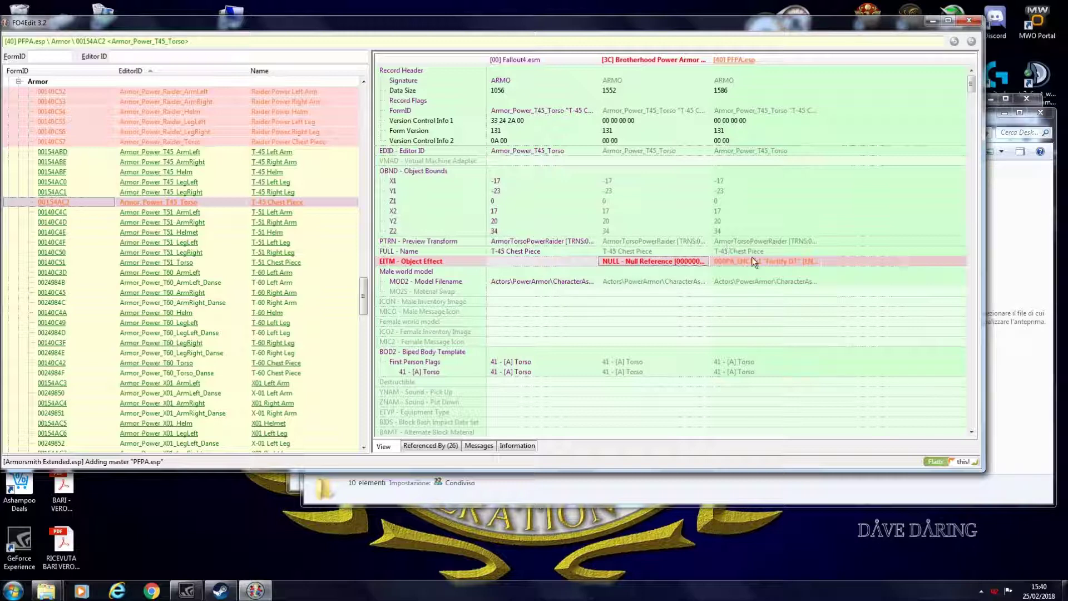
{"action": "key", "text": "Delete"}
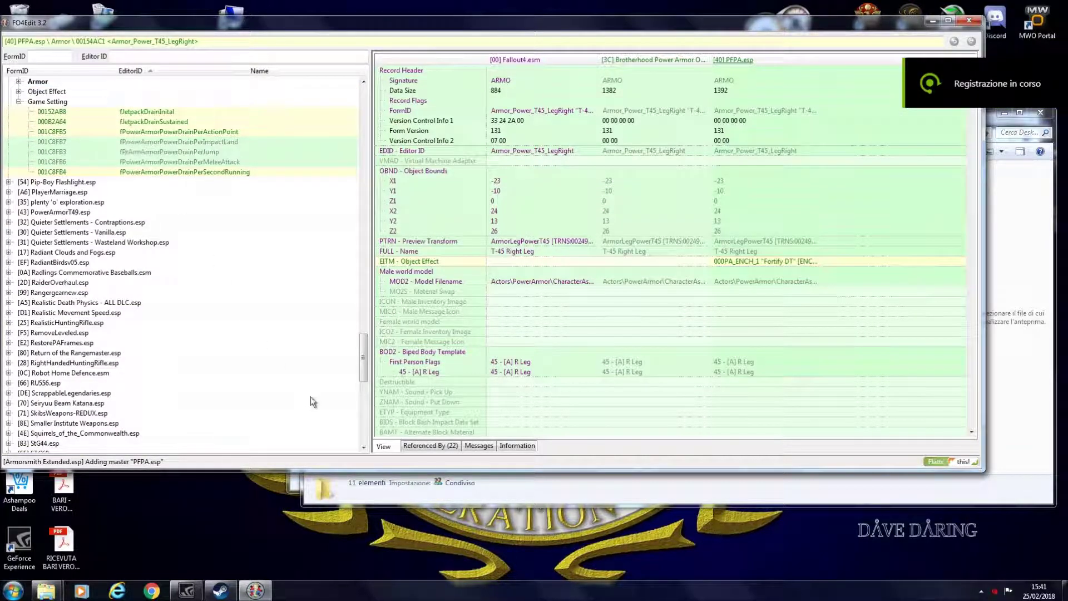
Expand Fallout4.esm's record groups and its Game Setting records
{"action": "left_click_drag", "start_coordinate": [361, 364], "coordinate": [379, 225]}
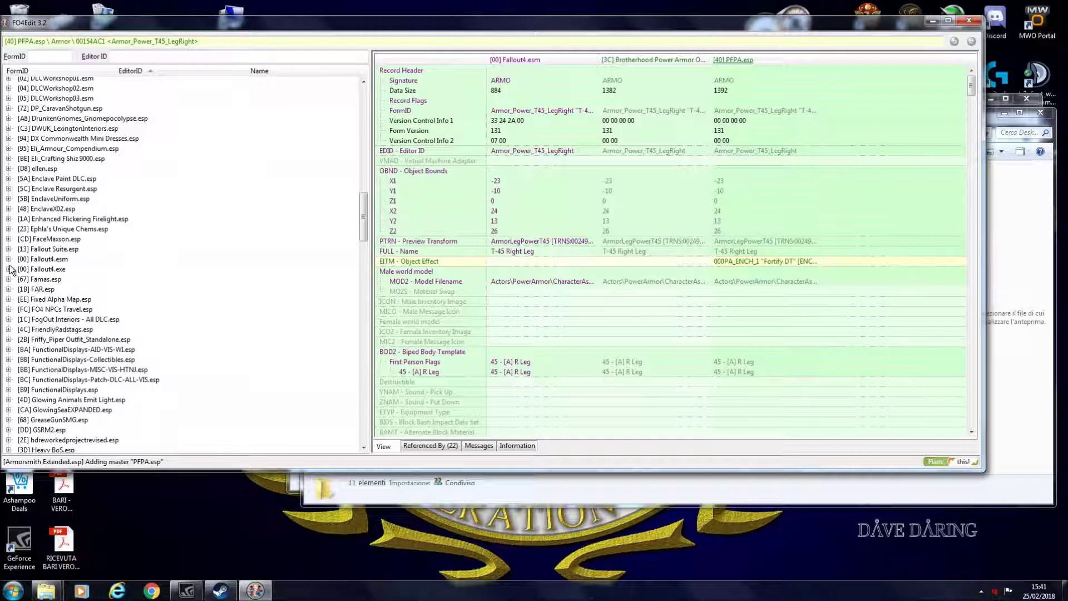
{"action": "scroll", "coordinate": [11, 267], "scroll_direction": "down", "scroll_amount": 2}
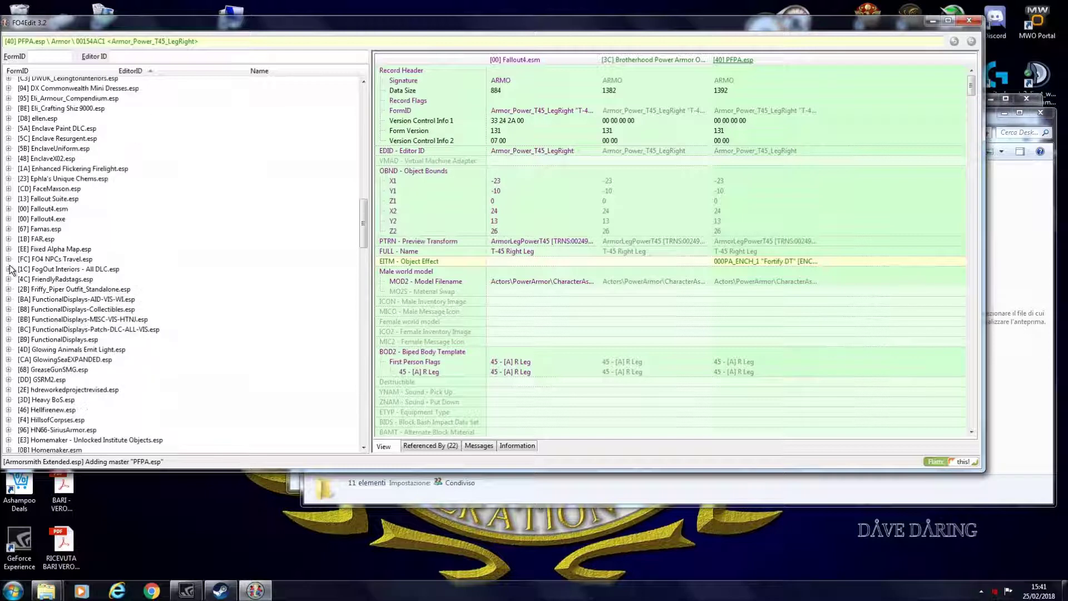
{"action": "left_click", "coordinate": [8, 209]}
{"action": "scroll", "coordinate": [14, 261], "scroll_direction": "down", "scroll_amount": 10}
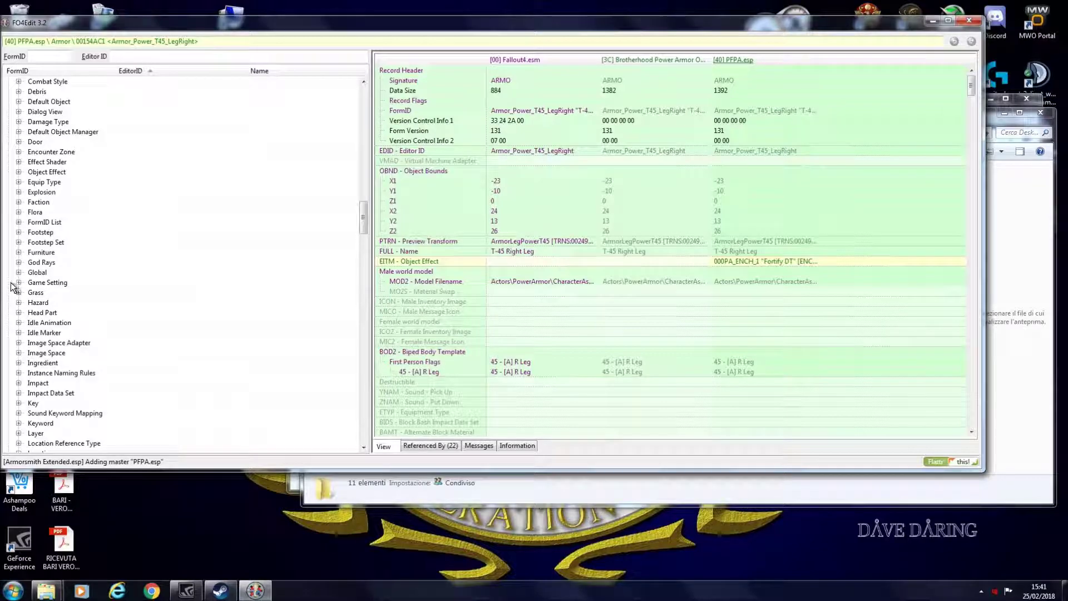
{"action": "left_click", "coordinate": [17, 282]}
Scroll the game settings up from the fPower entries to the fJetpack drain settings
{"action": "left_click_drag", "start_coordinate": [364, 115], "coordinate": [387, 406]}
{"action": "scroll", "coordinate": [139, 350], "scroll_direction": "down", "scroll_amount": 20}
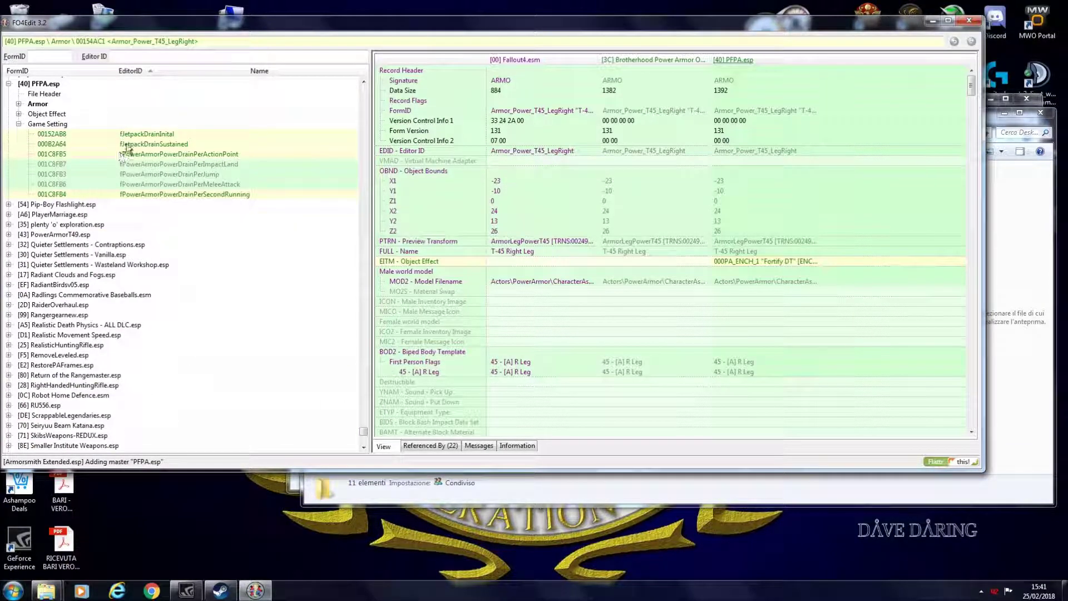
{"action": "scroll", "coordinate": [196, 229], "scroll_direction": "up", "scroll_amount": 20}
{"action": "scroll", "coordinate": [181, 282], "scroll_direction": "up", "scroll_amount": 20}
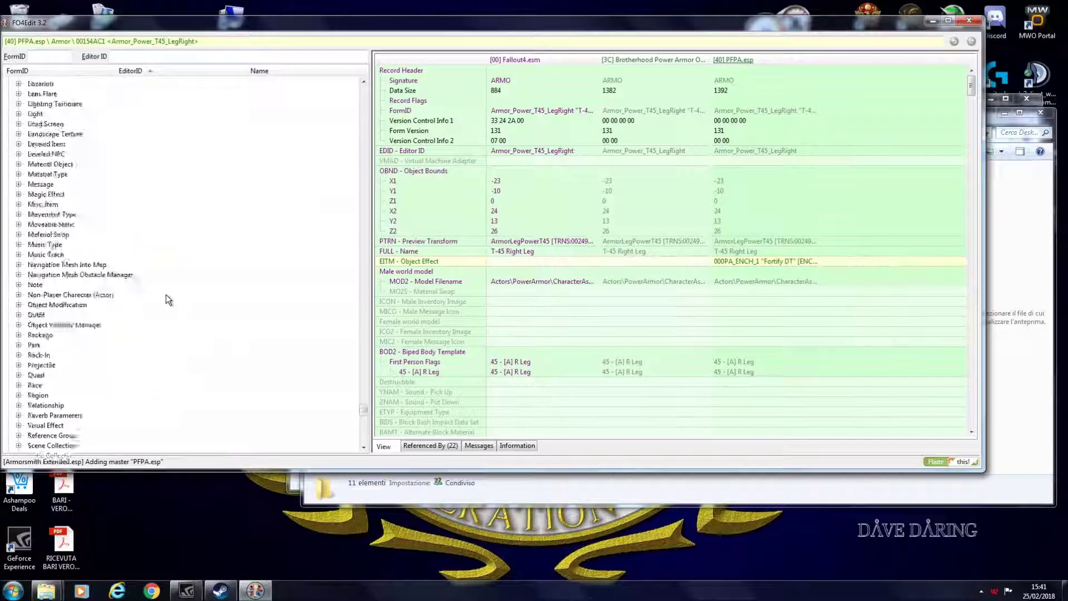
{"action": "scroll", "coordinate": [162, 194], "scroll_direction": "up", "scroll_amount": 5}
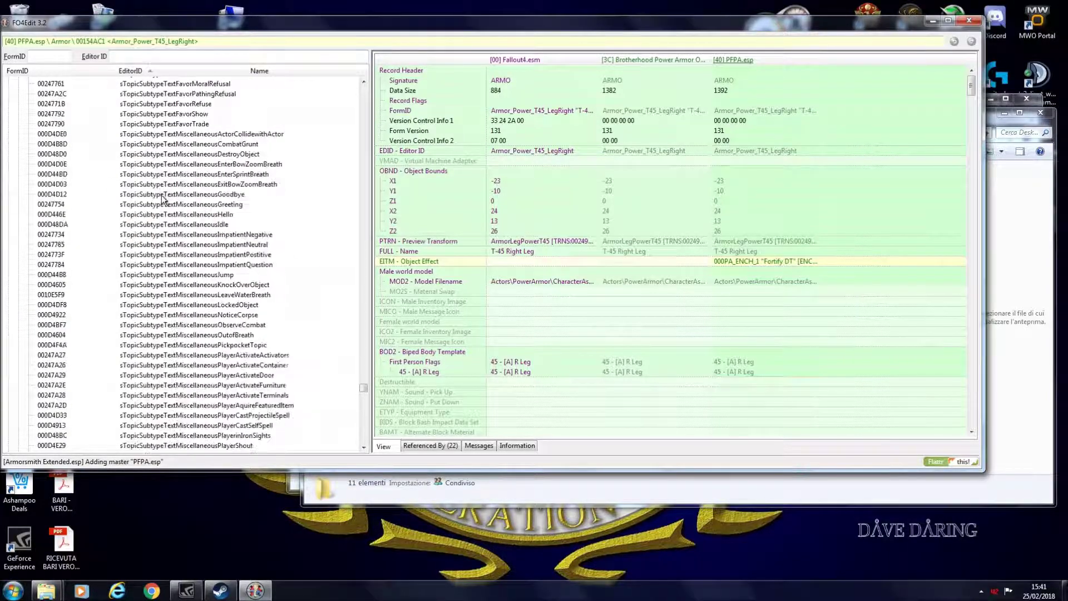
{"action": "left_click_drag", "start_coordinate": [363, 384], "coordinate": [388, 191]}
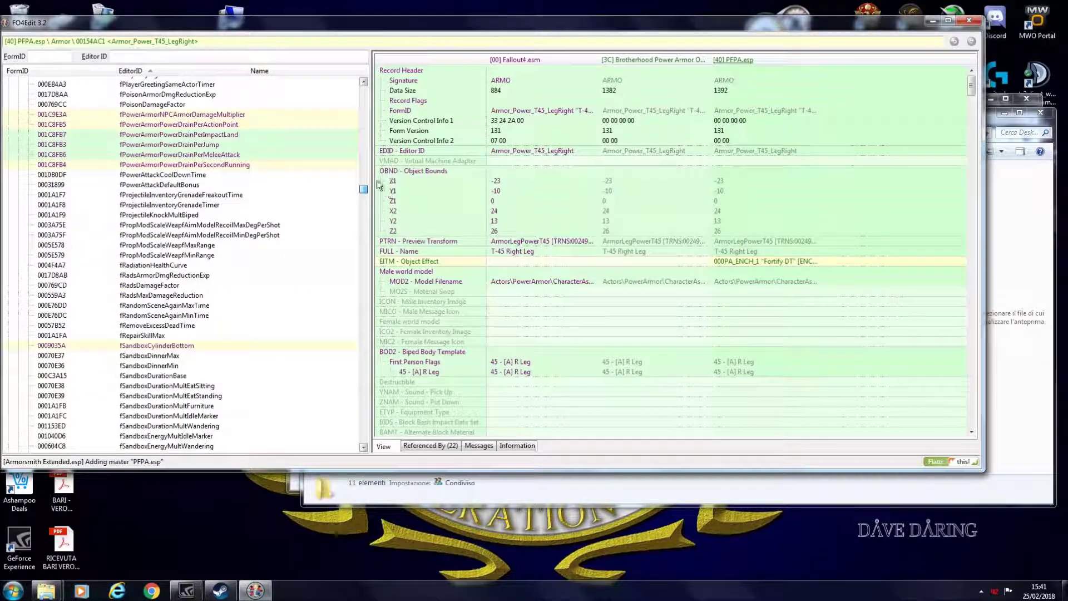
{"action": "scroll", "coordinate": [146, 126], "scroll_direction": "up", "scroll_amount": 7}
{"action": "scroll", "coordinate": [145, 125], "scroll_direction": "up", "scroll_amount": 10}
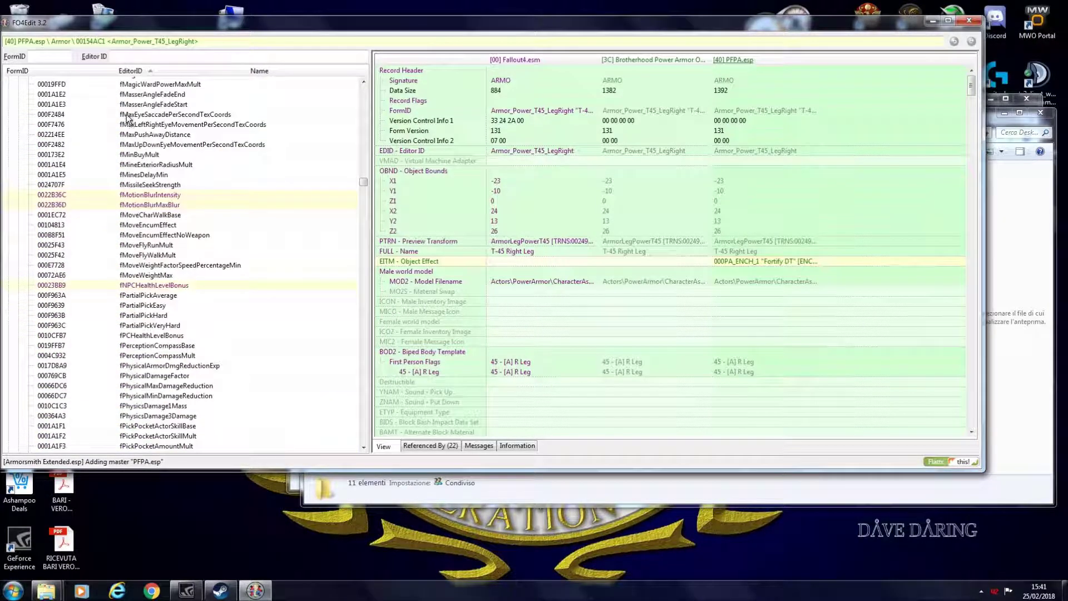
{"action": "scroll", "coordinate": [127, 118], "scroll_direction": "up", "scroll_amount": 18}
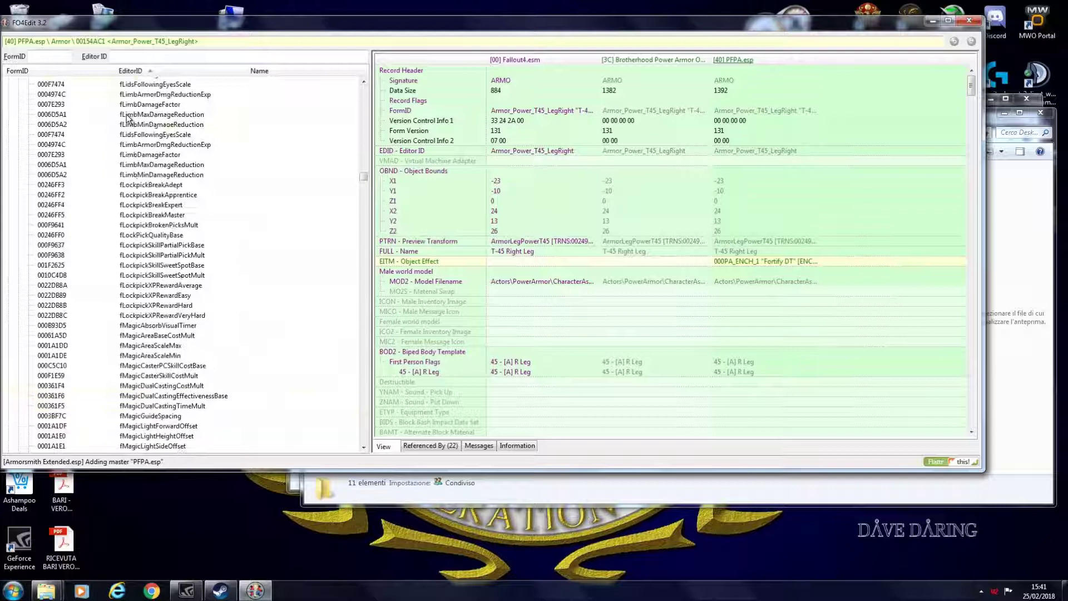
{"action": "scroll", "coordinate": [128, 118], "scroll_direction": "up", "scroll_amount": 2}
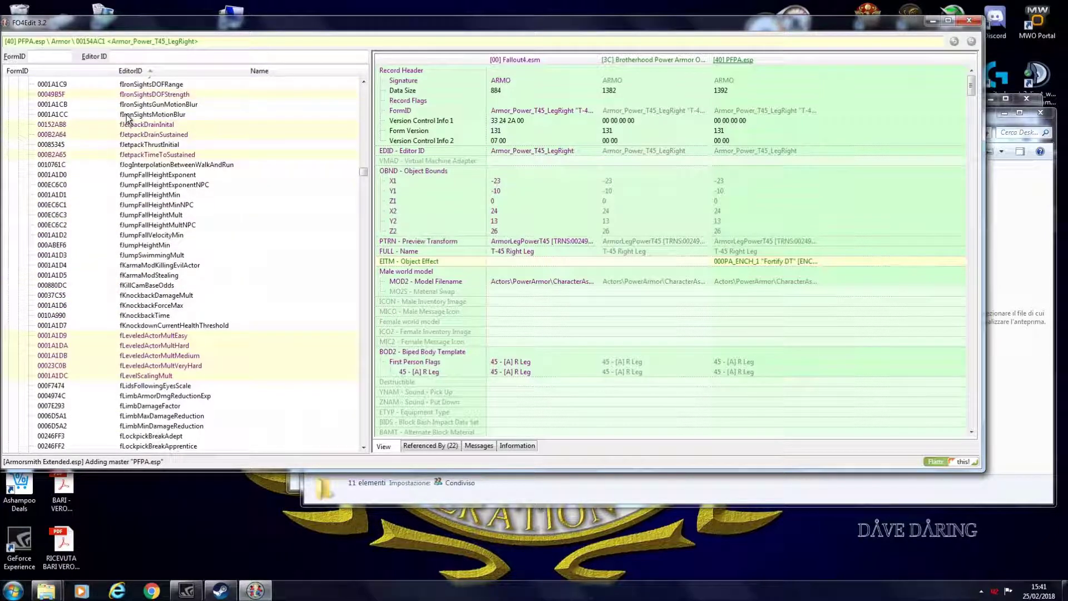
Select fJetpackDrainInital and fJetpackDrainSustained together and open their context menu
{"action": "left_click", "coordinate": [143, 123]}
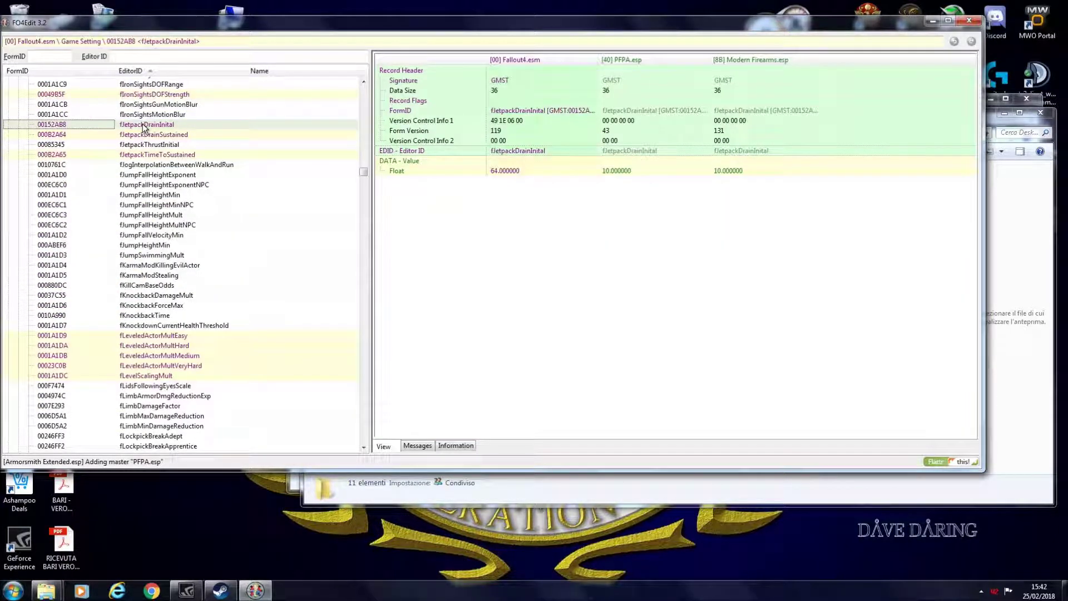
{"action": "left_click", "coordinate": [142, 136]}
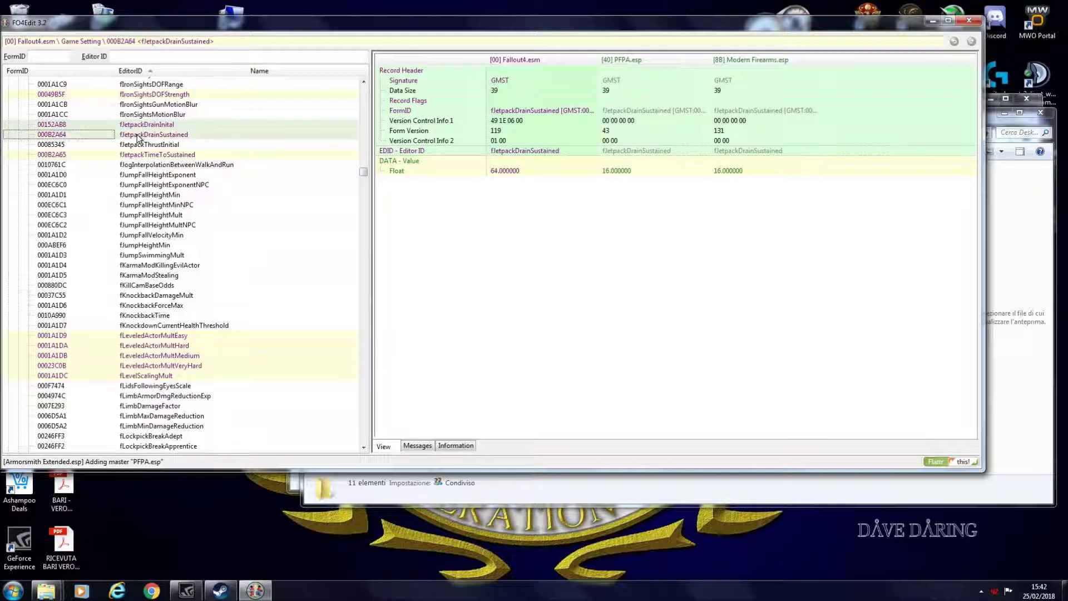
{"action": "right_click", "coordinate": [144, 125]}
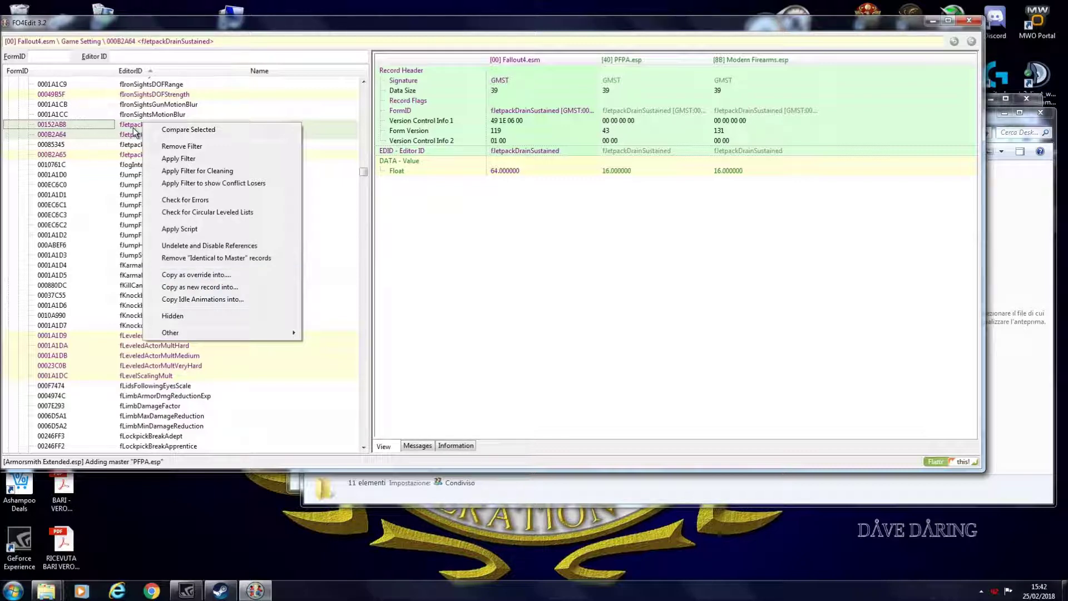
{"action": "left_click", "coordinate": [128, 128]}
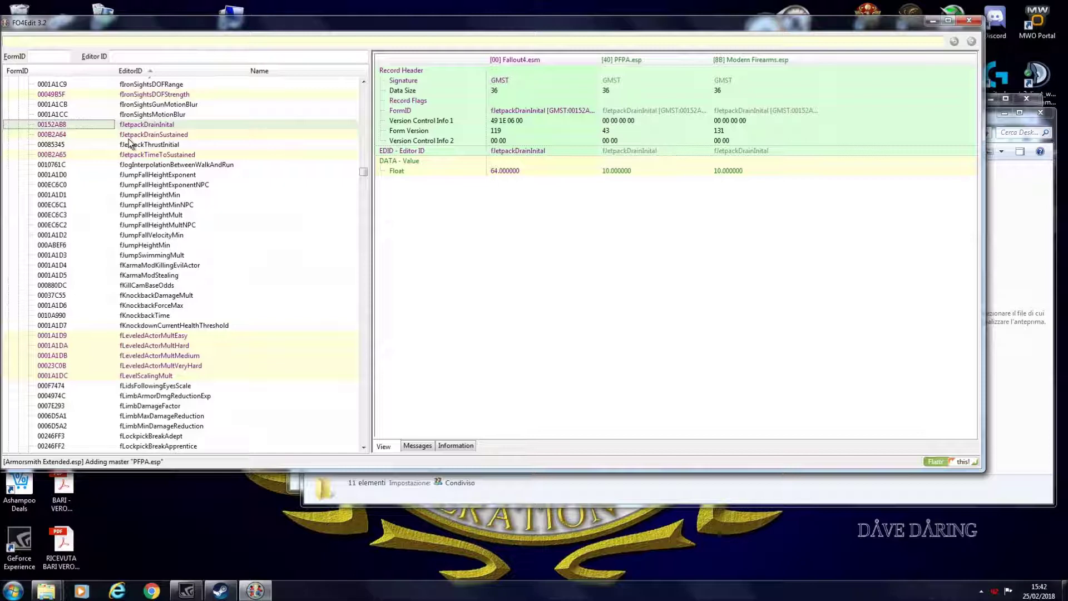
{"action": "left_click", "coordinate": [129, 137]}
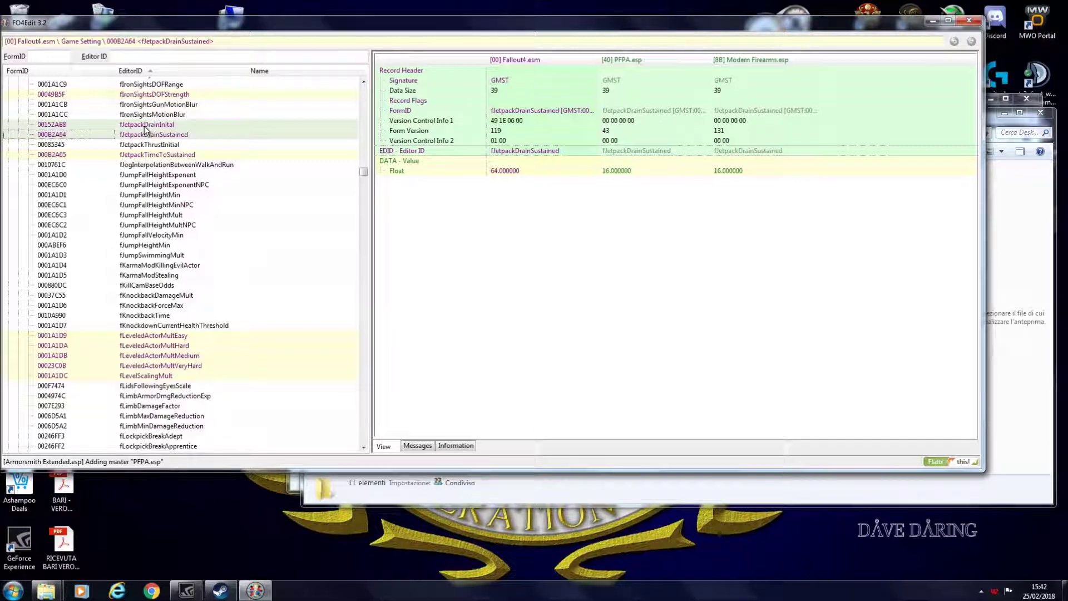
{"action": "right_click", "coordinate": [144, 125]}
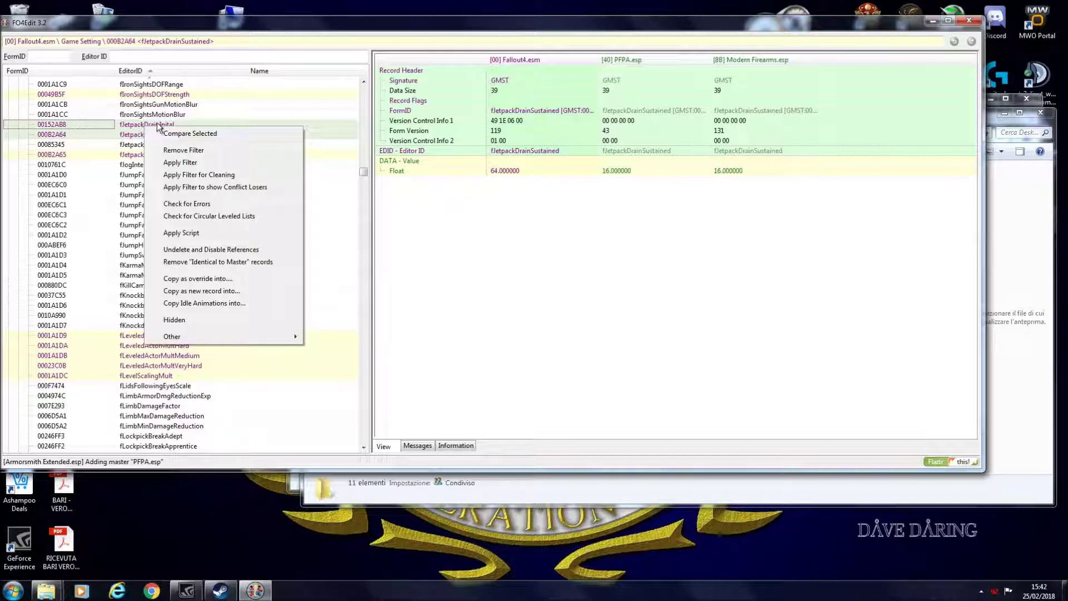
Start 'Copy as override into…' for the jetpack settings, then close the target file chooser
{"action": "left_click", "coordinate": [191, 278]}
{"action": "scroll", "coordinate": [594, 225], "scroll_direction": "down", "scroll_amount": 10}
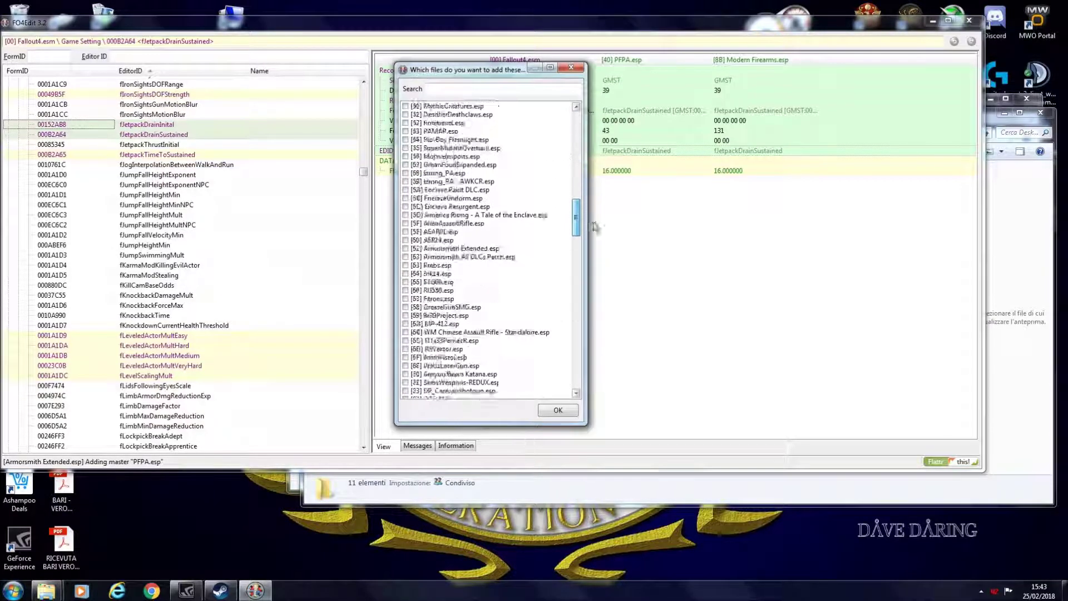
{"action": "scroll", "coordinate": [594, 225], "scroll_direction": "up", "scroll_amount": 4}
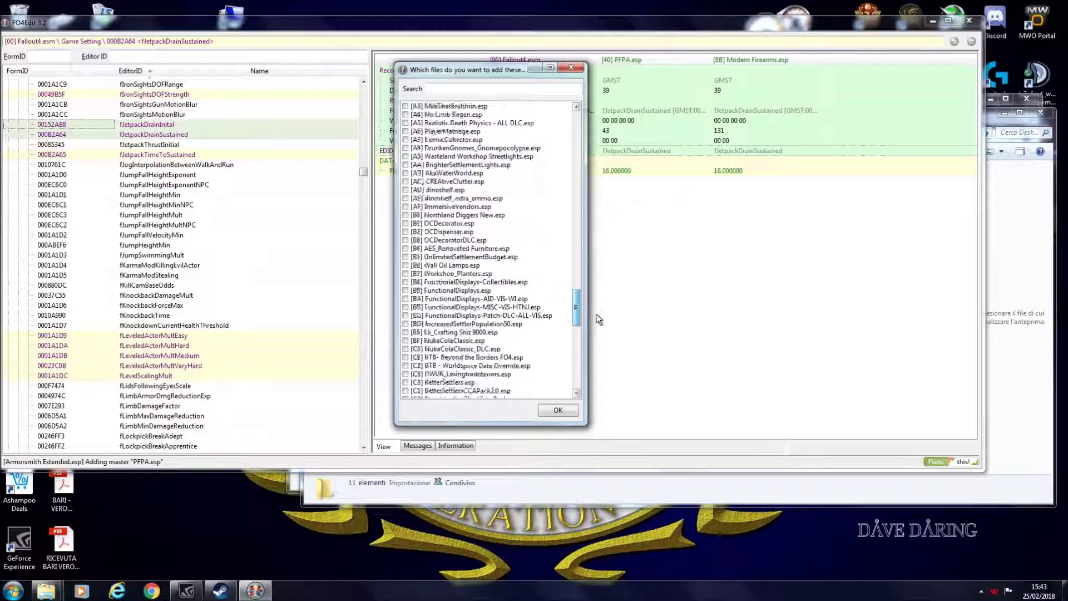
{"action": "left_click", "coordinate": [571, 68]}
Show PFPA.esp's fJetpackDrainInital: 64.0 in Fallout4.esm versus 10.0 in PFPA.esp
{"action": "left_click", "coordinate": [152, 125]}
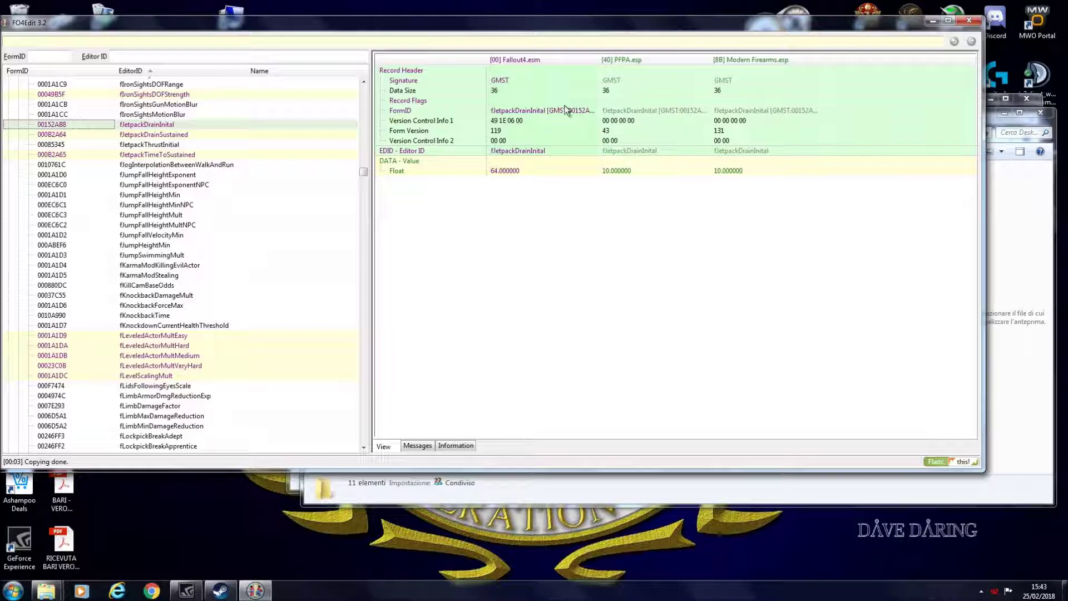
{"action": "left_click", "coordinate": [198, 137]}
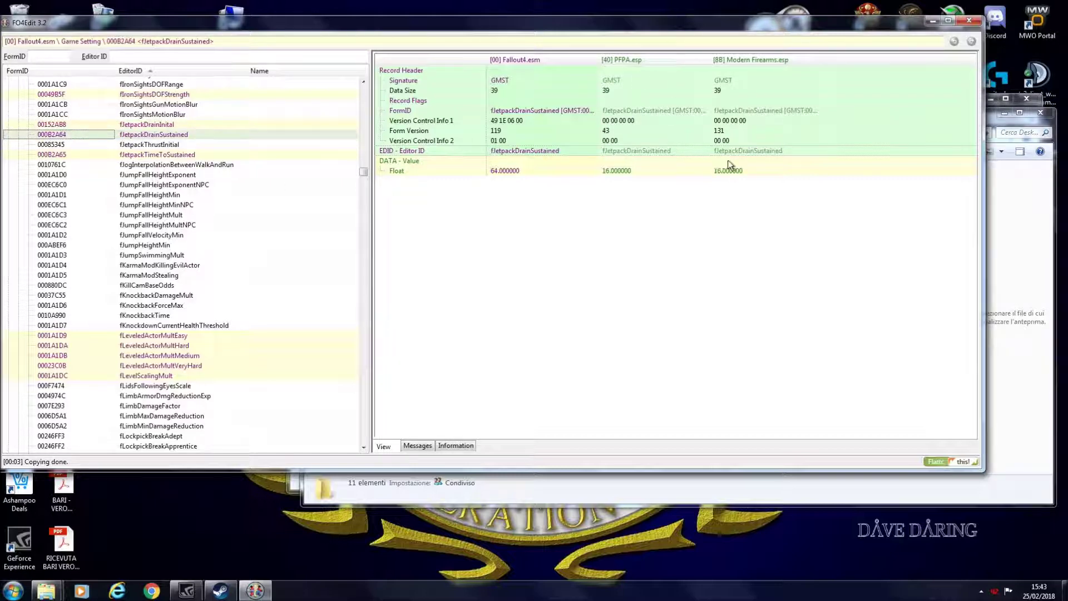
{"action": "left_click_drag", "start_coordinate": [362, 176], "coordinate": [383, 432]}
{"action": "left_click", "coordinate": [162, 243]}
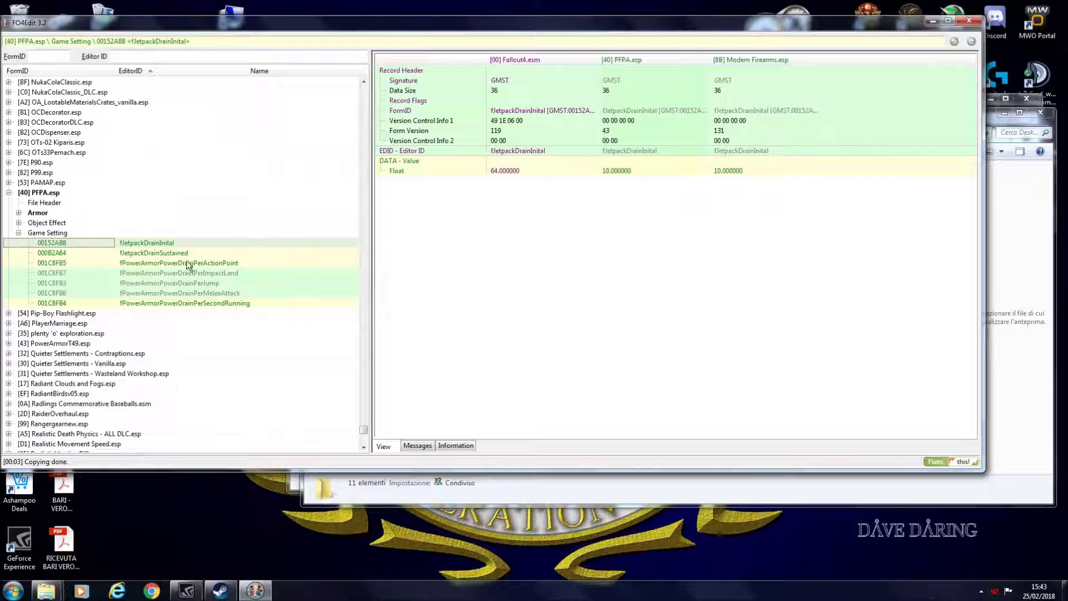
Review PFPA.esp's jetpack and power armor drain settings (0.0125 per action point), then collapse Game Setting
{"action": "left_click", "coordinate": [169, 253]}
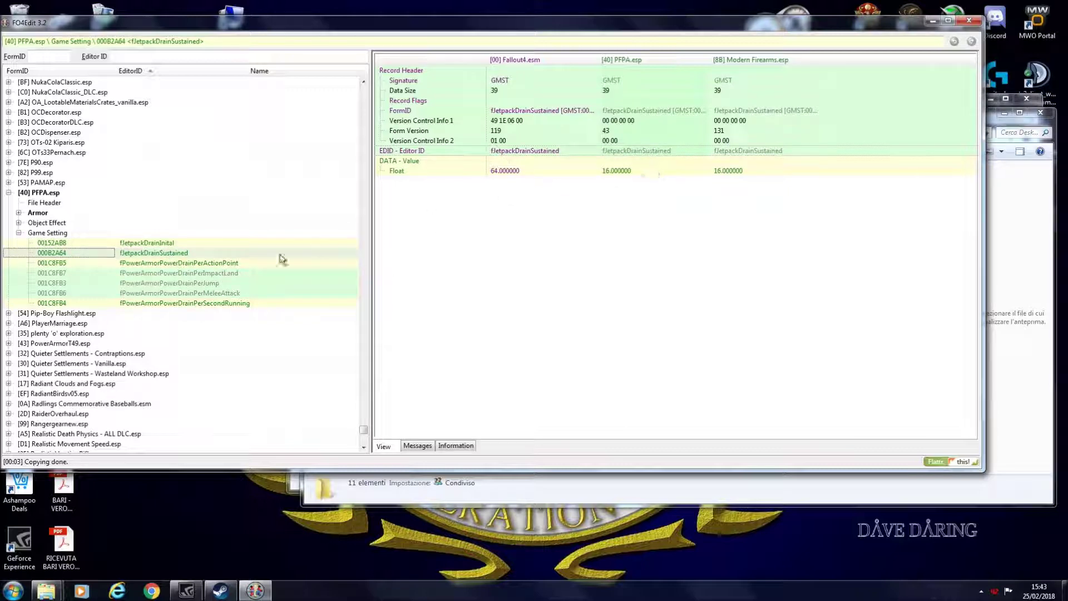
{"action": "left_click", "coordinate": [159, 264]}
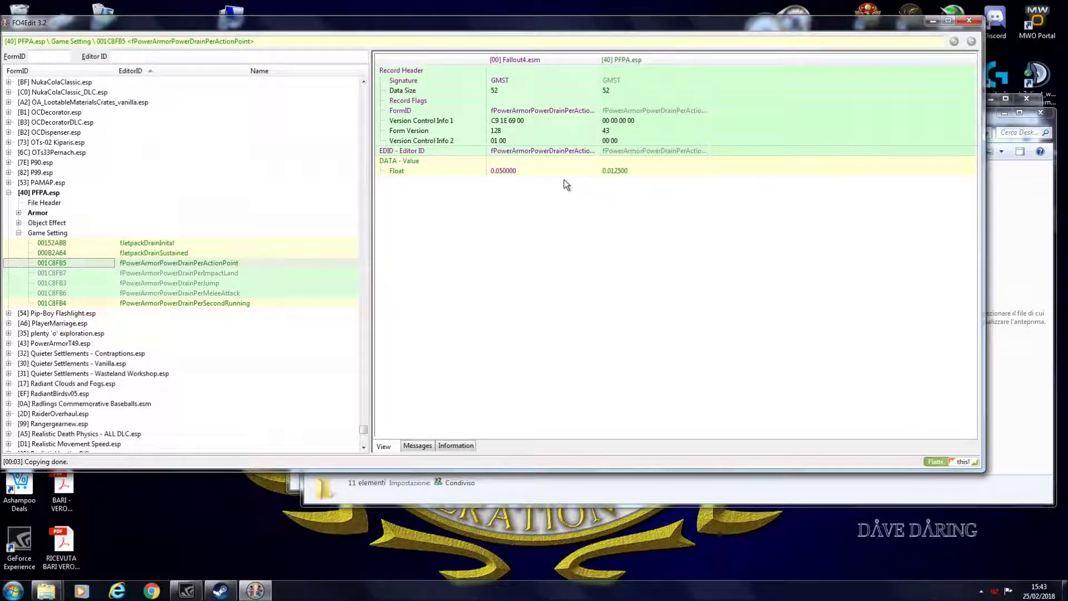
{"action": "left_click", "coordinate": [156, 282]}
{"action": "left_click", "coordinate": [159, 305]}
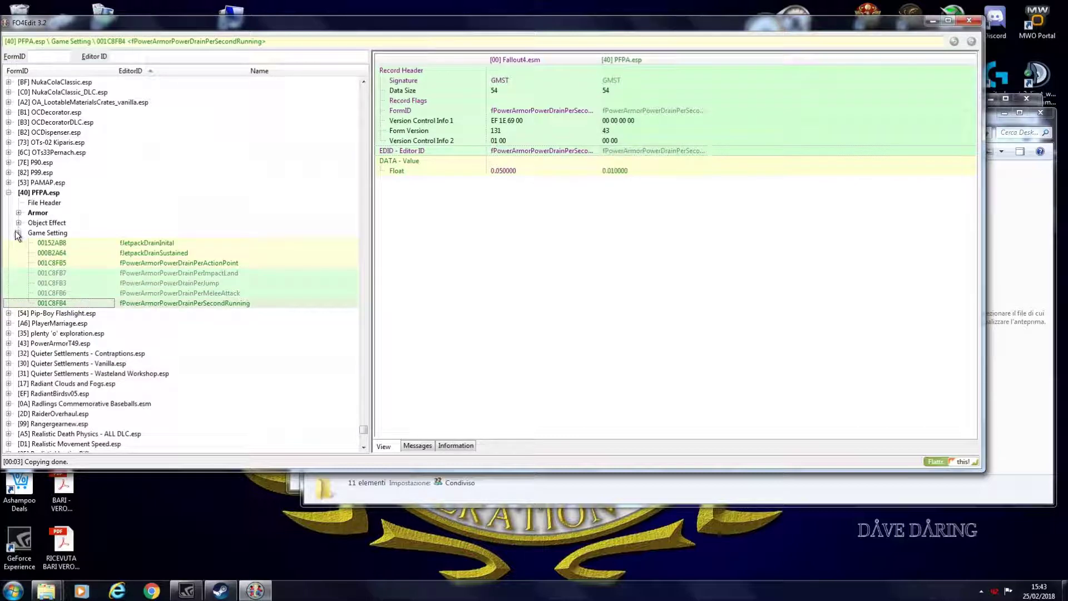
{"action": "left_click", "coordinate": [148, 249]}
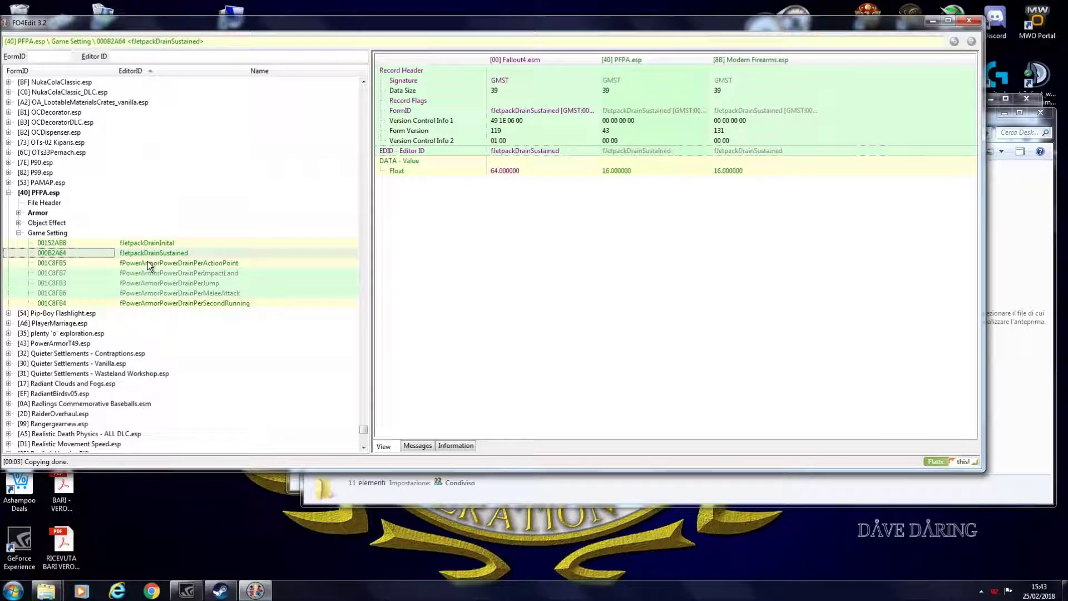
{"action": "left_click", "coordinate": [148, 261]}
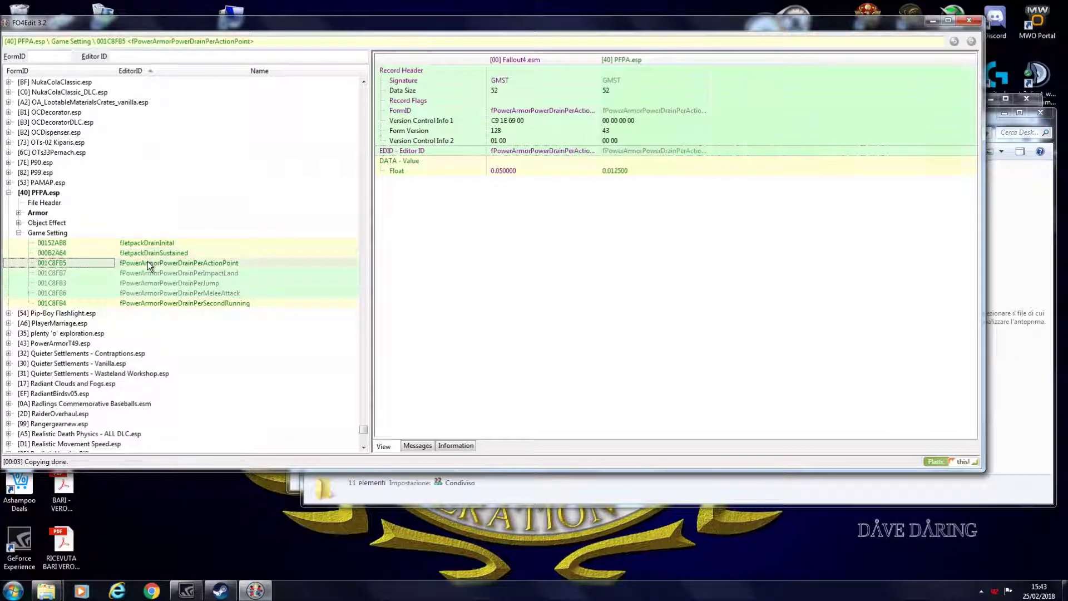
{"action": "left_click", "coordinate": [19, 232]}
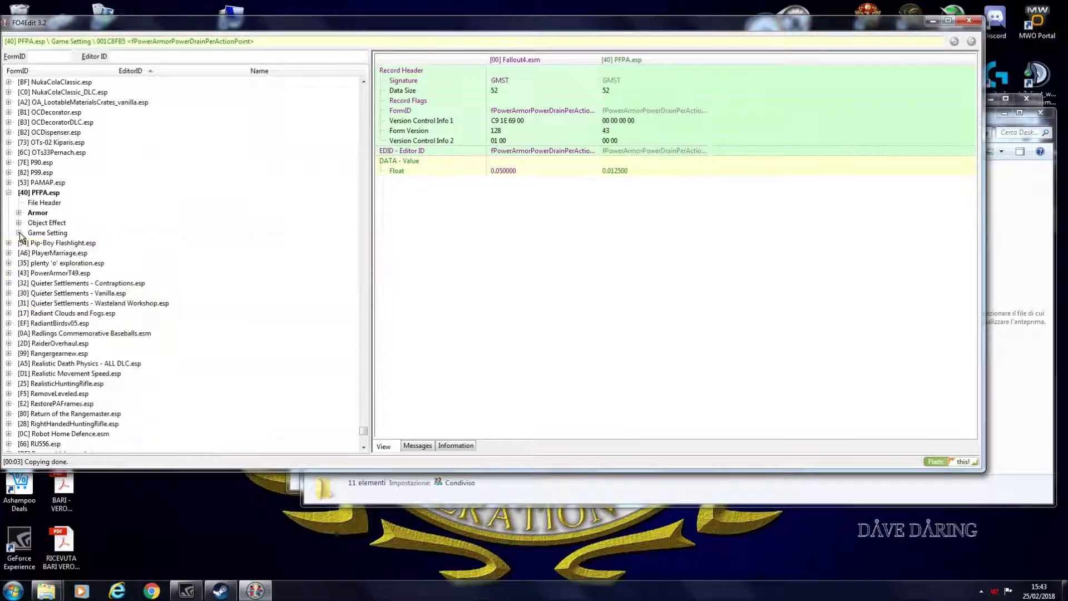
Compare EnchPA_Abilities' condition-rate magnitude in Fallout4.esm against PFPA.esp's 0.2
{"action": "key", "text": "alt+Left"}
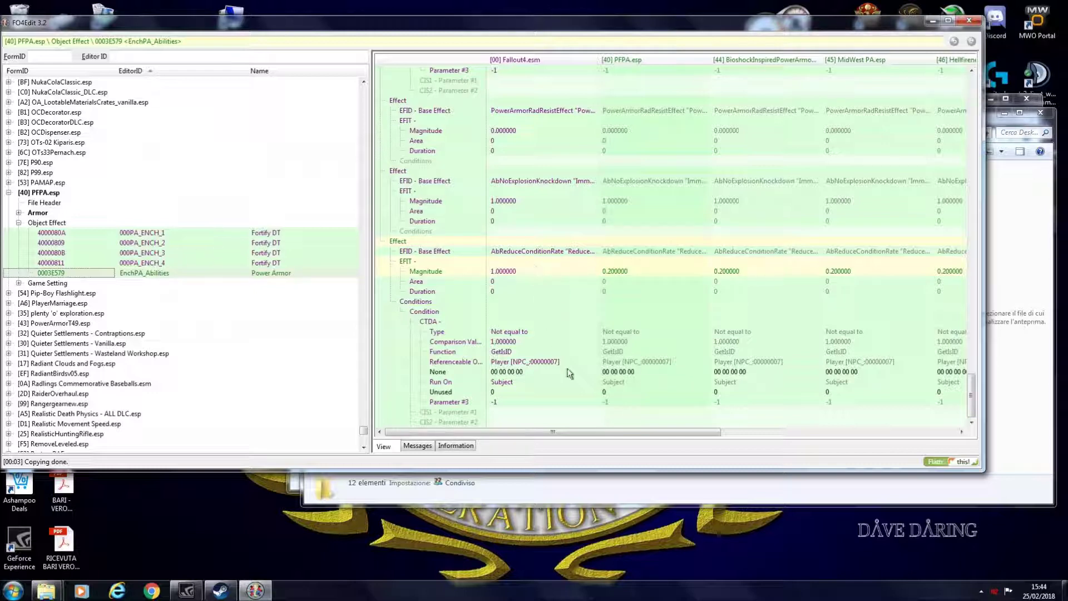
{"action": "mouse_move", "coordinate": [565, 432]}
{"action": "left_mouse_down"}
{"action": "mouse_move", "coordinate": [884, 436]}
{"action": "mouse_move", "coordinate": [585, 434]}
{"action": "left_mouse_up"}
{"action": "left_click", "coordinate": [495, 272]}
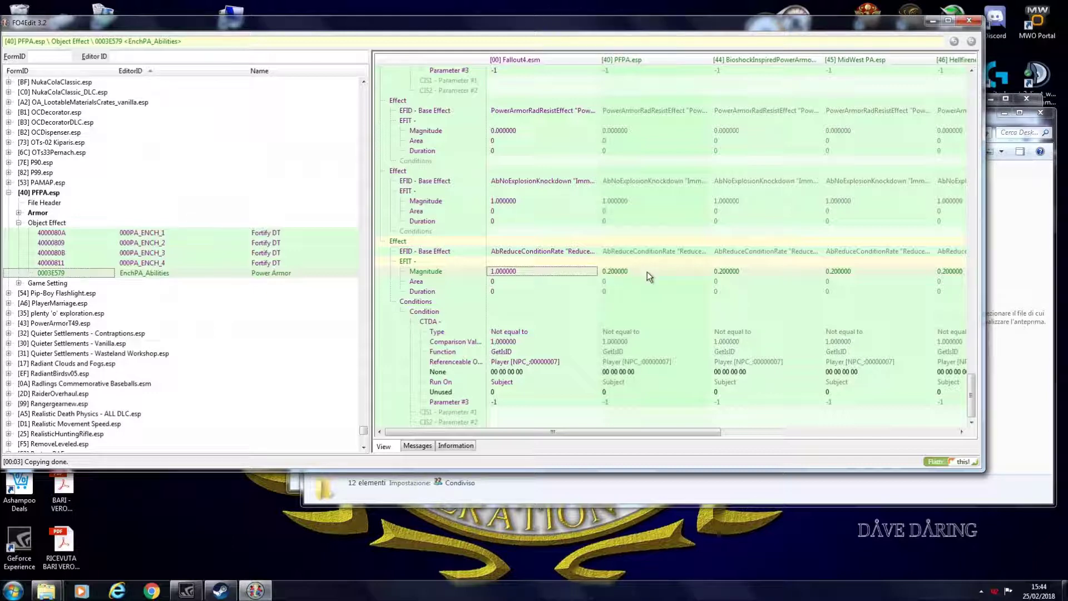
{"action": "left_click", "coordinate": [623, 272]}
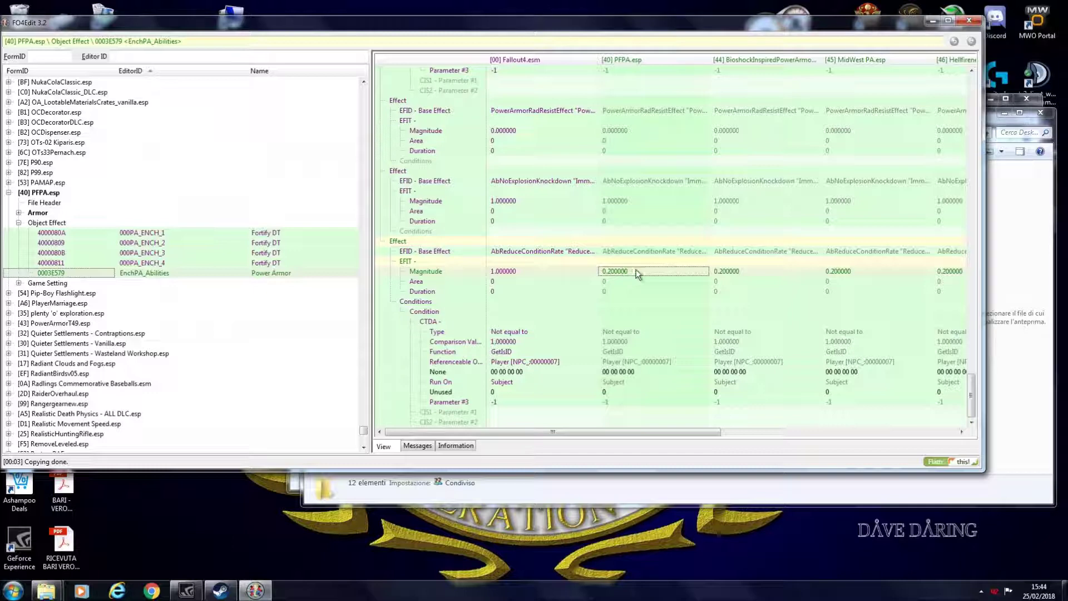
{"action": "mouse_move", "coordinate": [635, 432]}
{"action": "left_mouse_down"}
{"action": "mouse_move", "coordinate": [892, 428]}
{"action": "mouse_move", "coordinate": [634, 426]}
{"action": "left_mouse_up"}
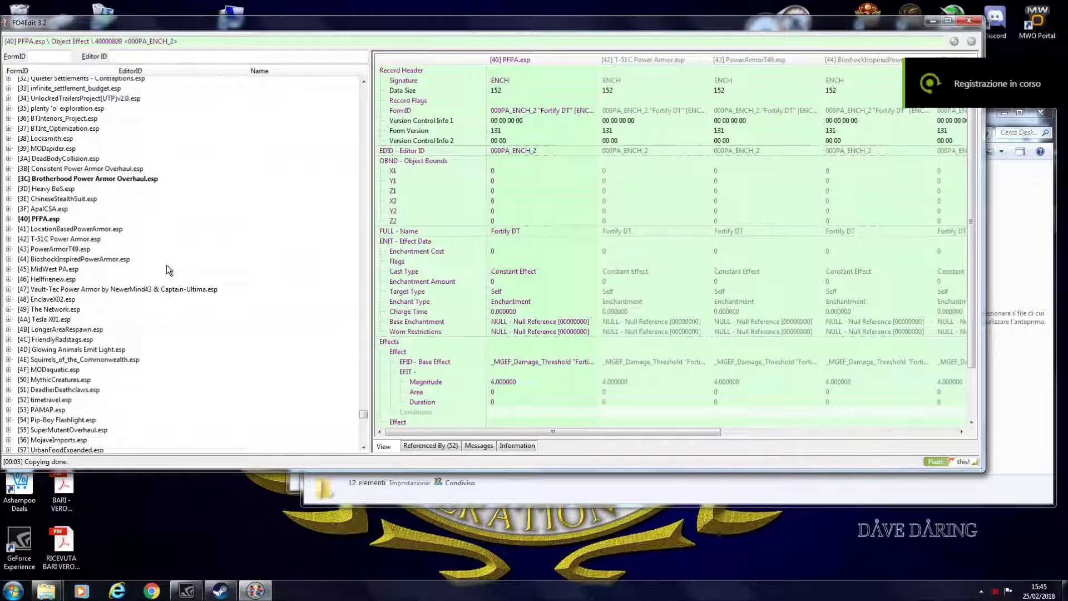
{"action": "left_click", "coordinate": [10, 220]}
Browse PFPA.esp's Armor group, then select T-51C Power Armor.esp and PowerArmorT49.esp
{"action": "left_click", "coordinate": [9, 219]}
{"action": "left_click", "coordinate": [18, 239]}
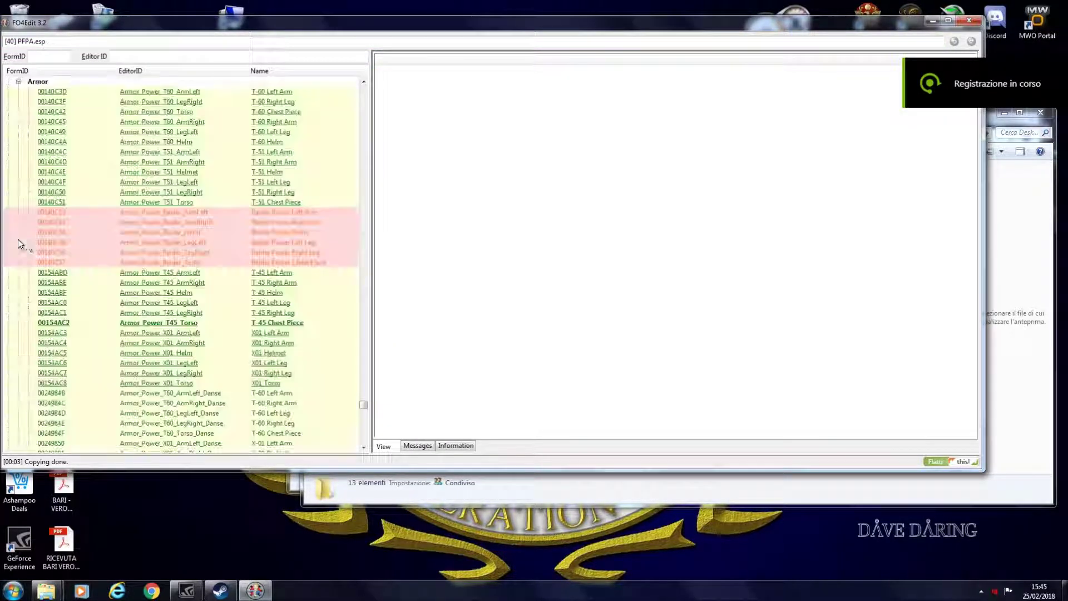
{"action": "scroll", "coordinate": [211, 223], "scroll_direction": "down", "scroll_amount": 12}
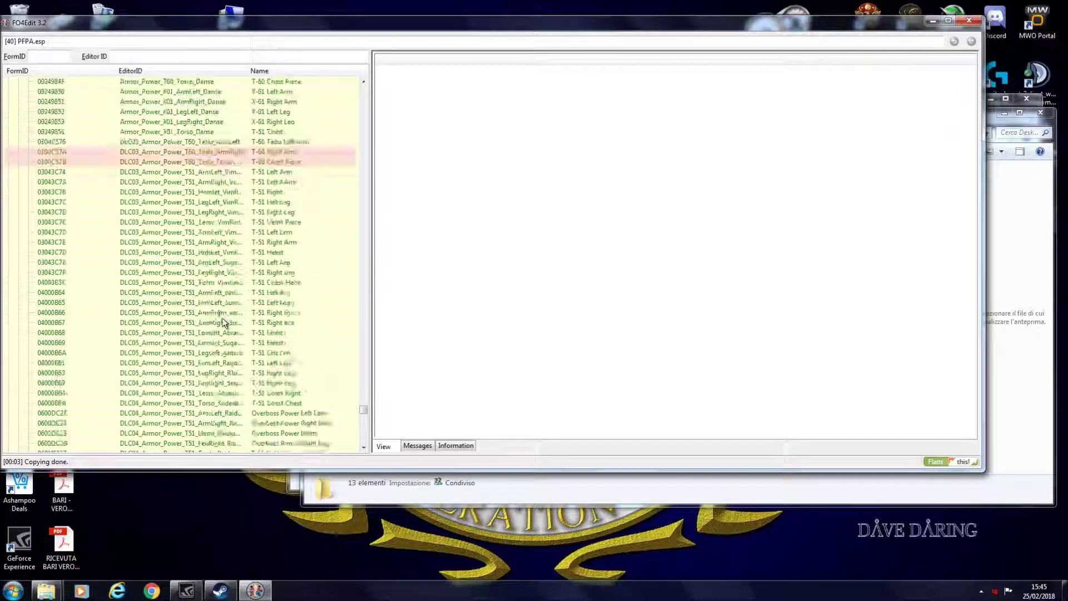
{"action": "scroll", "coordinate": [223, 314], "scroll_direction": "up", "scroll_amount": 20}
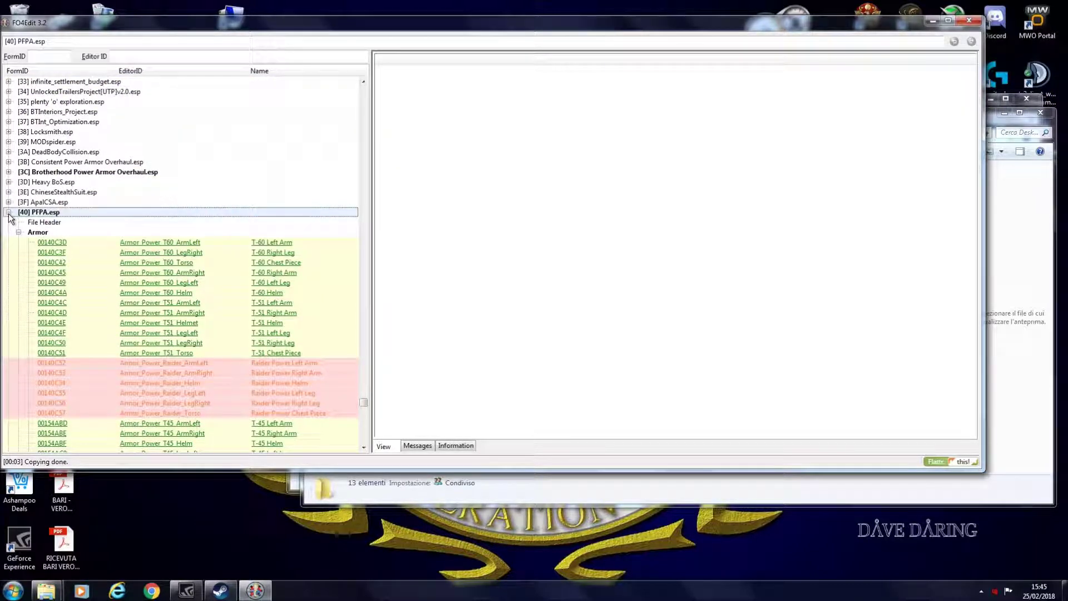
{"action": "left_click", "coordinate": [8, 213]}
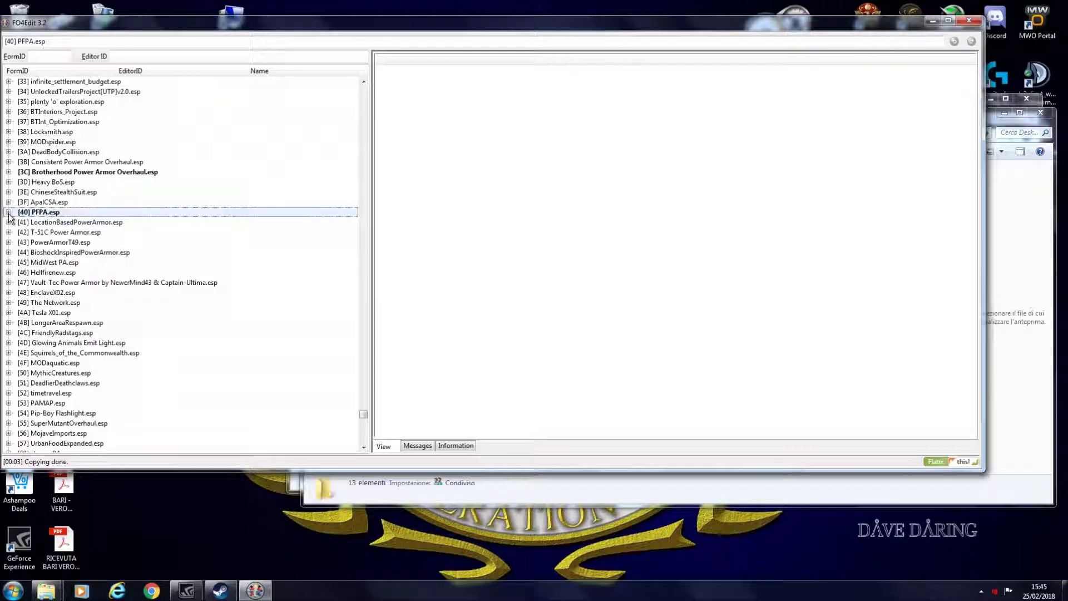
{"action": "left_click", "coordinate": [43, 232]}
{"action": "left_click", "coordinate": [45, 243]}
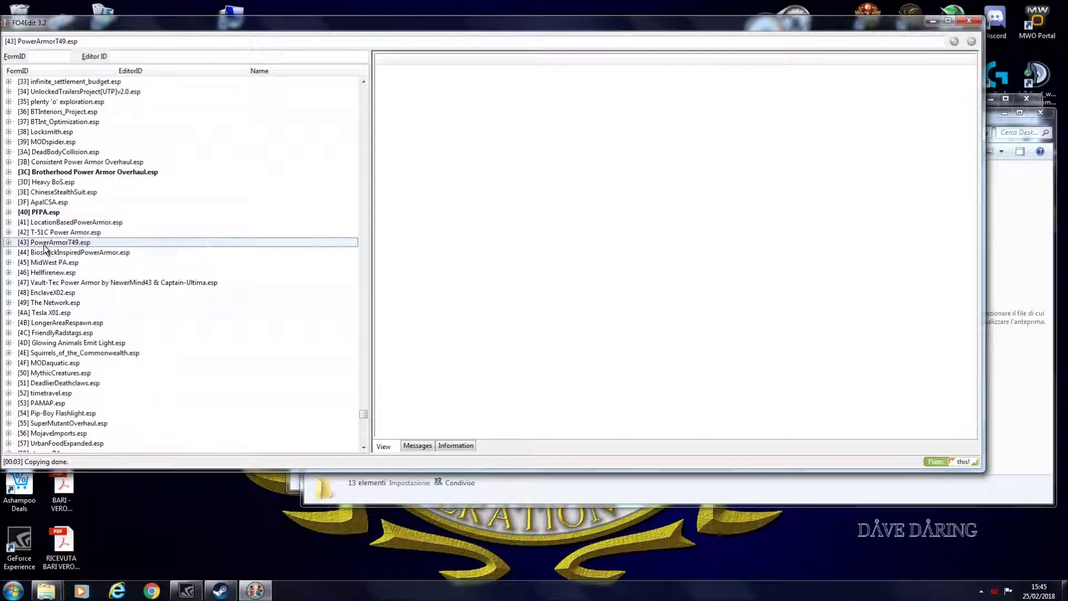
{"action": "left_click", "coordinate": [9, 243]}
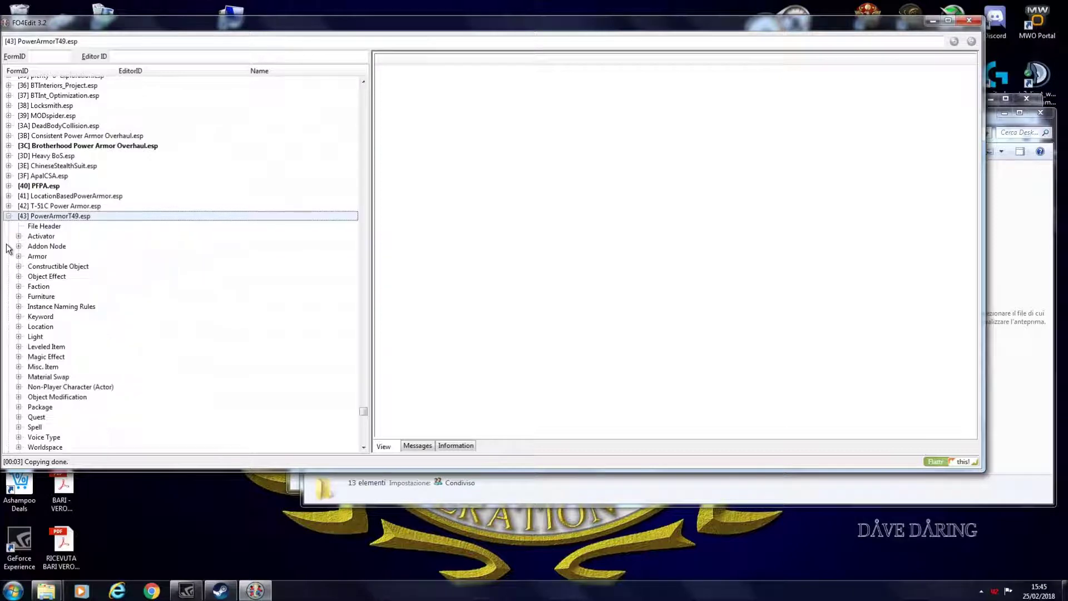
{"action": "left_click", "coordinate": [8, 216]}
{"action": "left_click", "coordinate": [9, 186]}
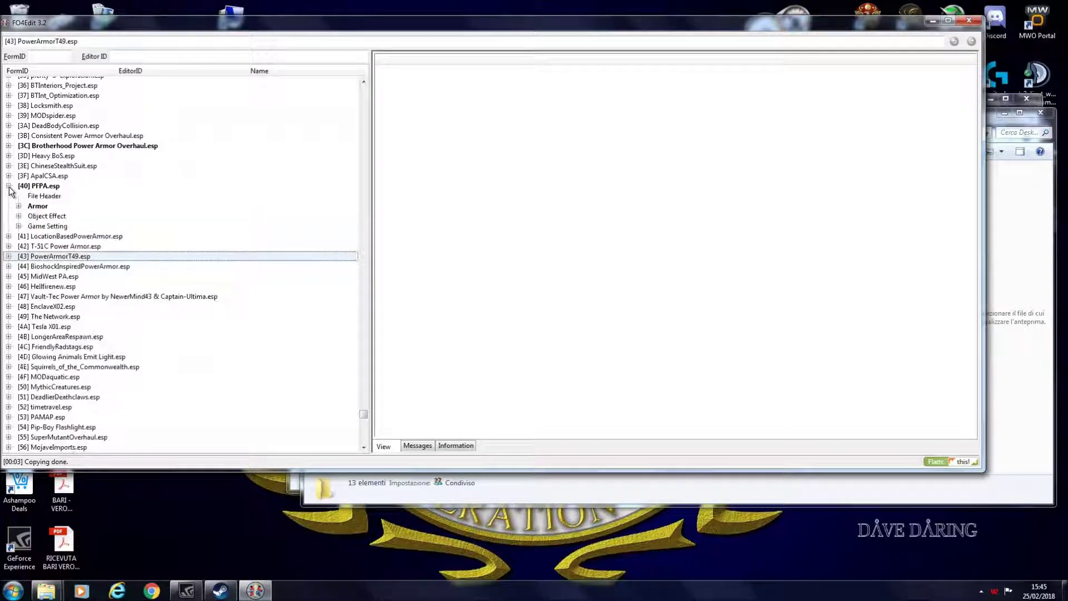
Multi-select PFPA.esp's four Fortify DT object effects and check their 'Copy as override into…' option
{"action": "left_click", "coordinate": [18, 216]}
{"action": "left_click", "coordinate": [153, 236]}
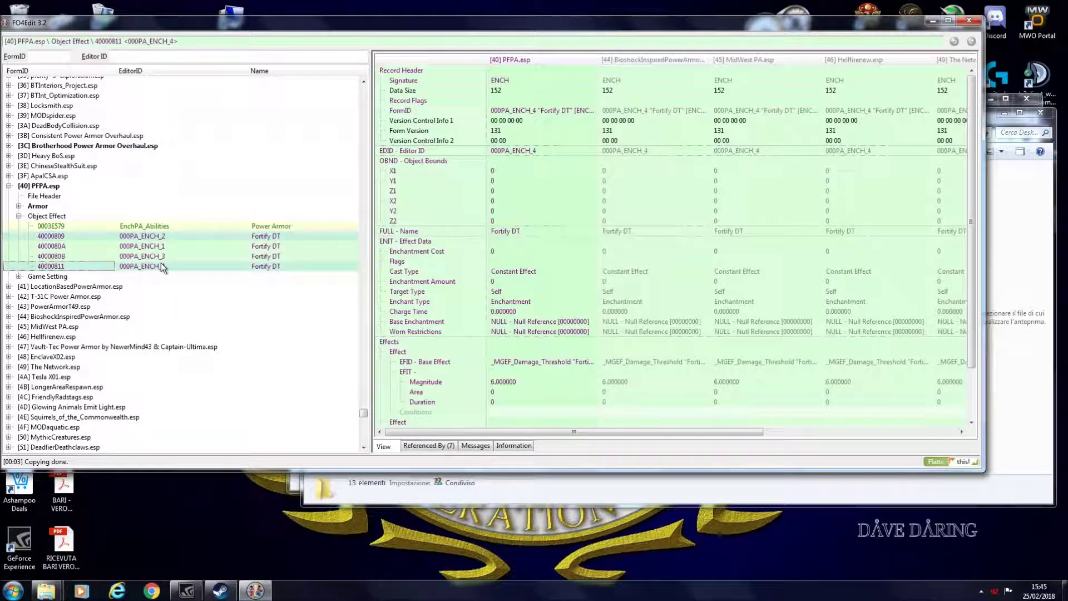
{"action": "left_click", "coordinate": [148, 267], "text": "shift"}
{"action": "right_click", "coordinate": [148, 267]}
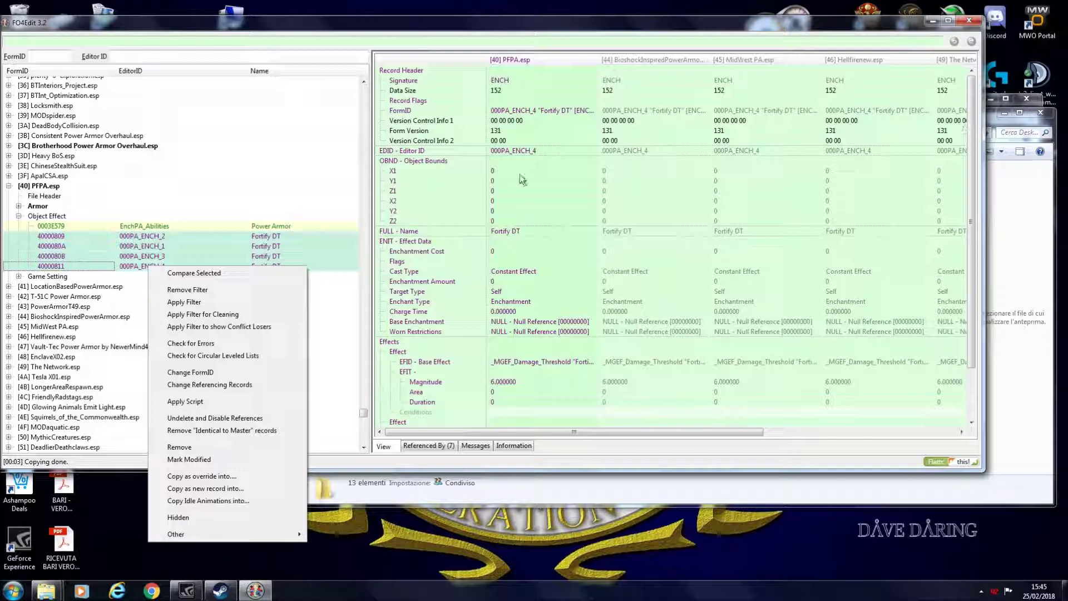
{"action": "left_click", "coordinate": [133, 225]}
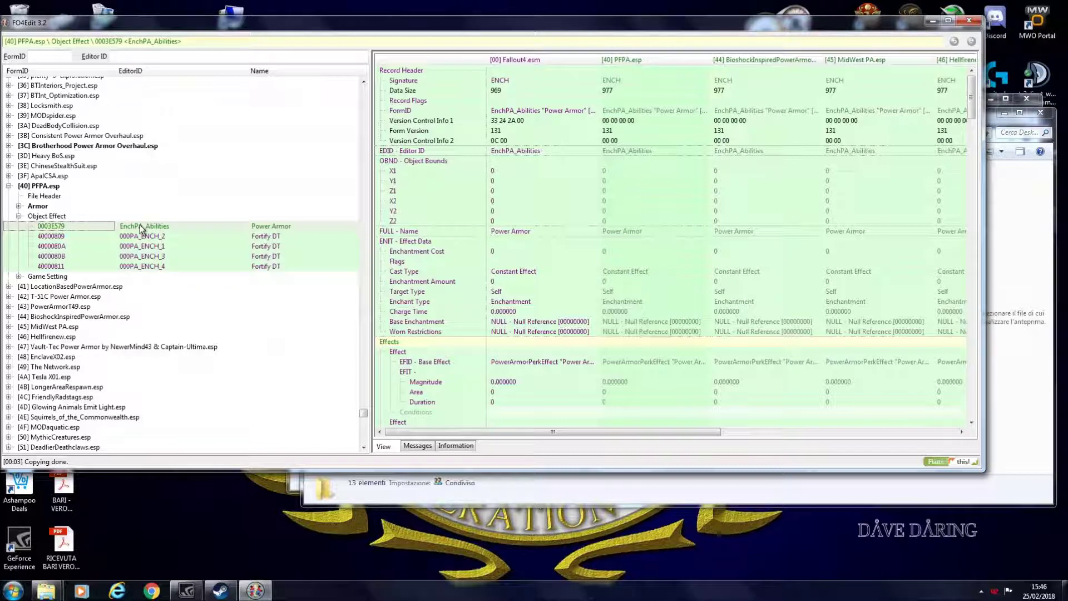
{"action": "left_click", "coordinate": [18, 277]}
Review PFPA's melee attack and jetpack drain settings, then the Fortify DT object effects
{"action": "left_click", "coordinate": [134, 306]}
{"action": "left_click", "coordinate": [151, 337]}
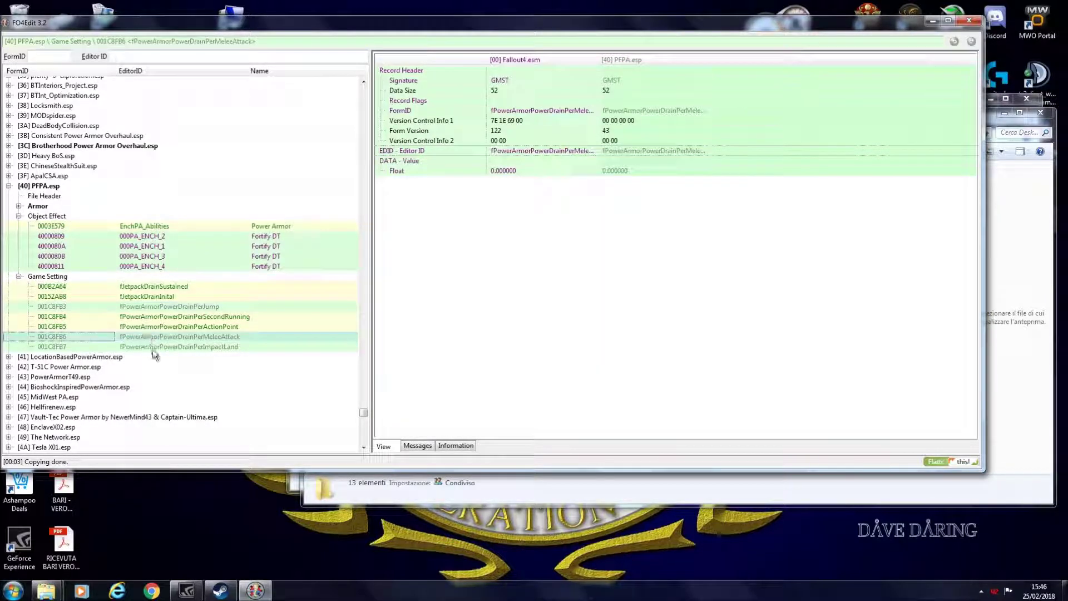
{"action": "left_click", "coordinate": [131, 286]}
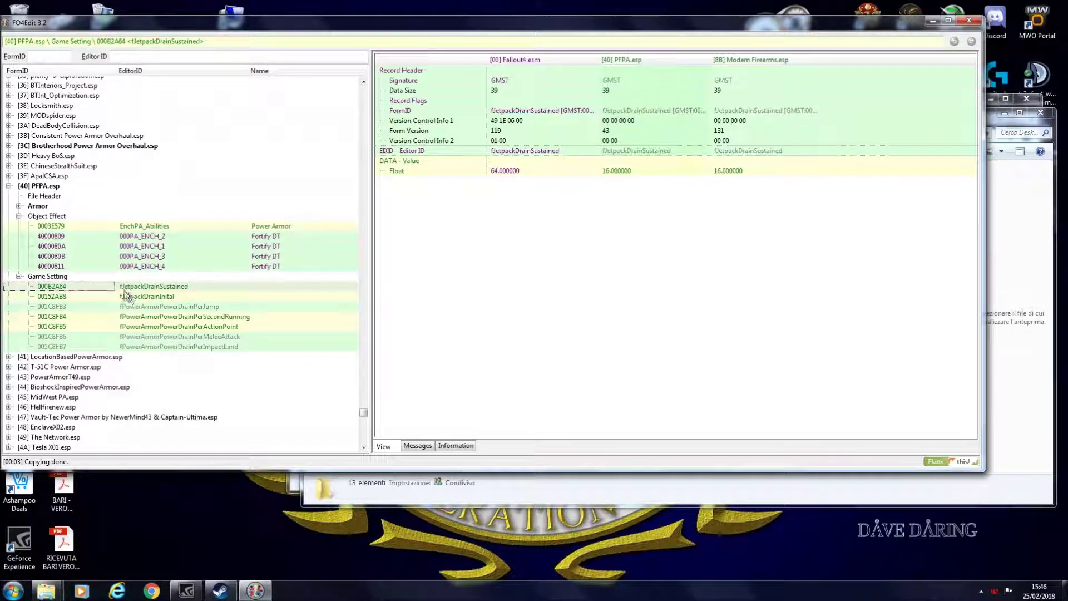
{"action": "left_click", "coordinate": [19, 277]}
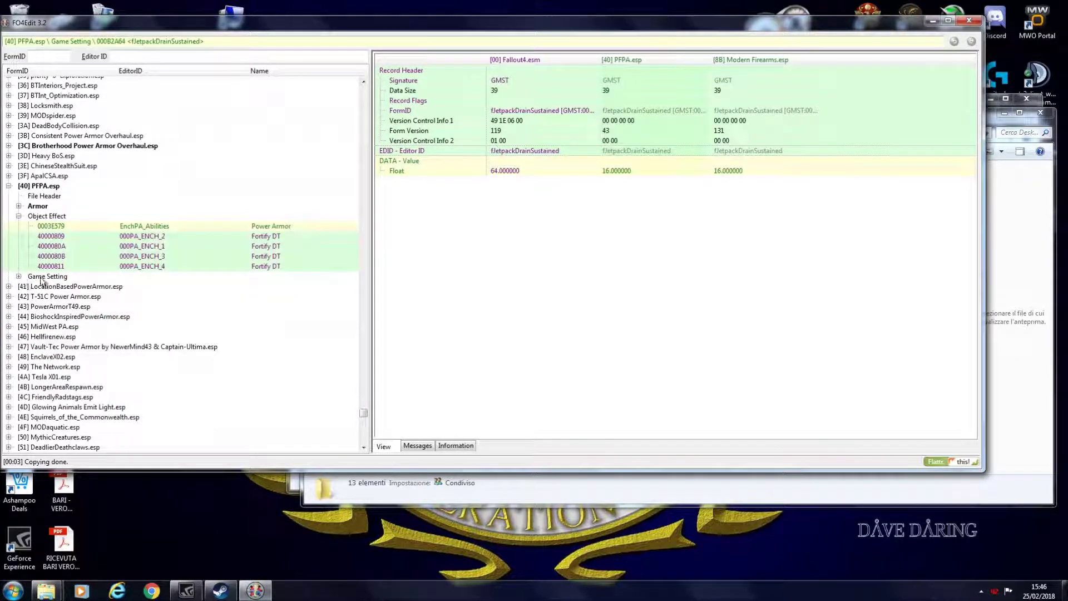
{"action": "left_click", "coordinate": [126, 244]}
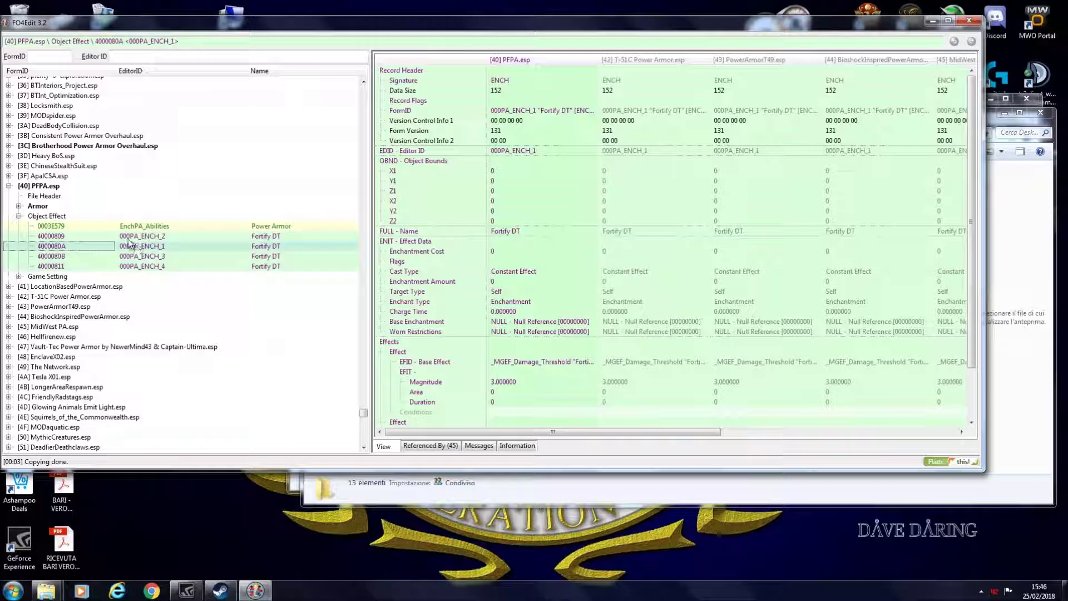
{"action": "left_click", "coordinate": [50, 266], "text": "shift"}
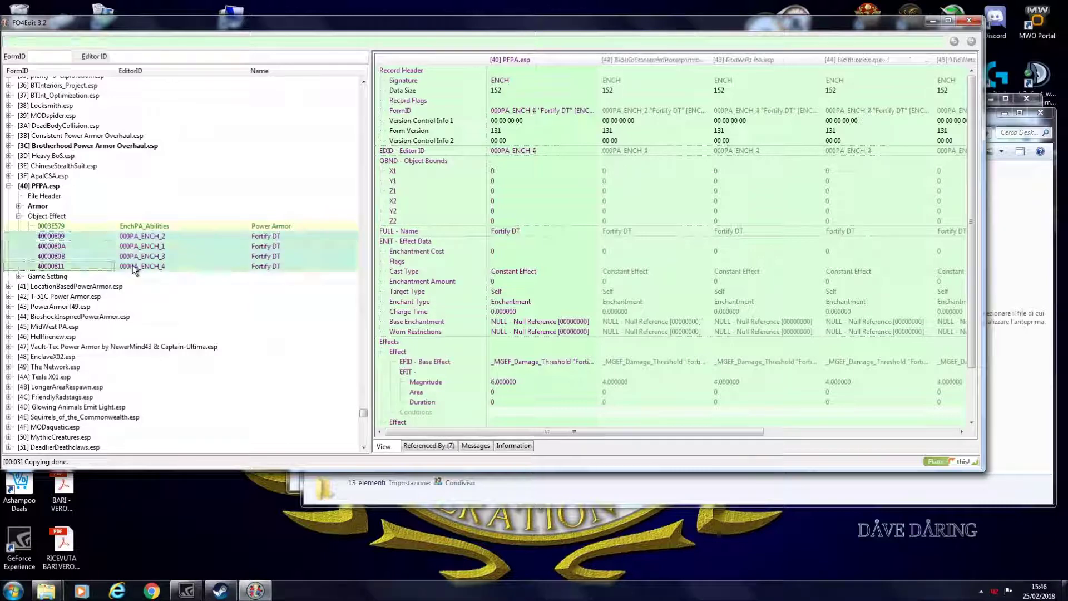
List PowerArmorT49.esp's six T-49 armor pieces, then switch to Chrome
{"action": "left_click", "coordinate": [20, 306]}
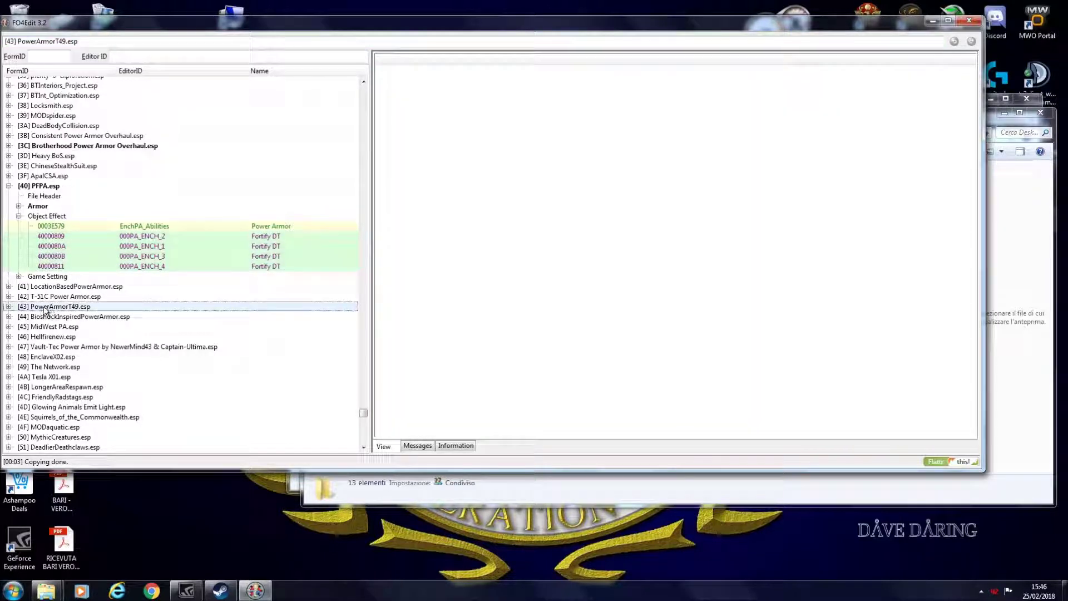
{"action": "left_click", "coordinate": [8, 306]}
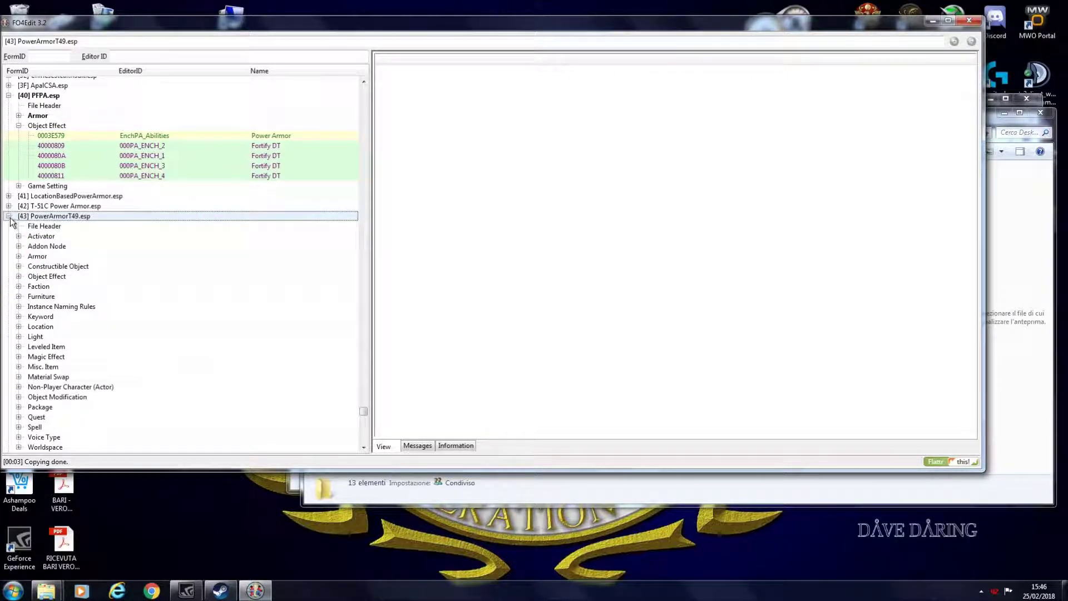
{"action": "left_click", "coordinate": [9, 95]}
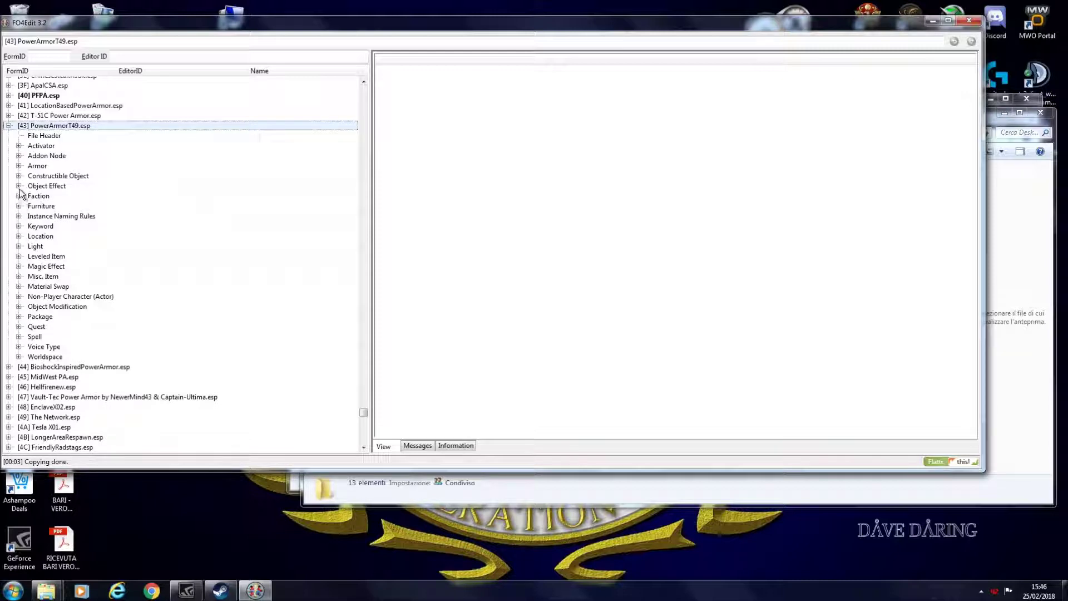
{"action": "left_click", "coordinate": [18, 166]}
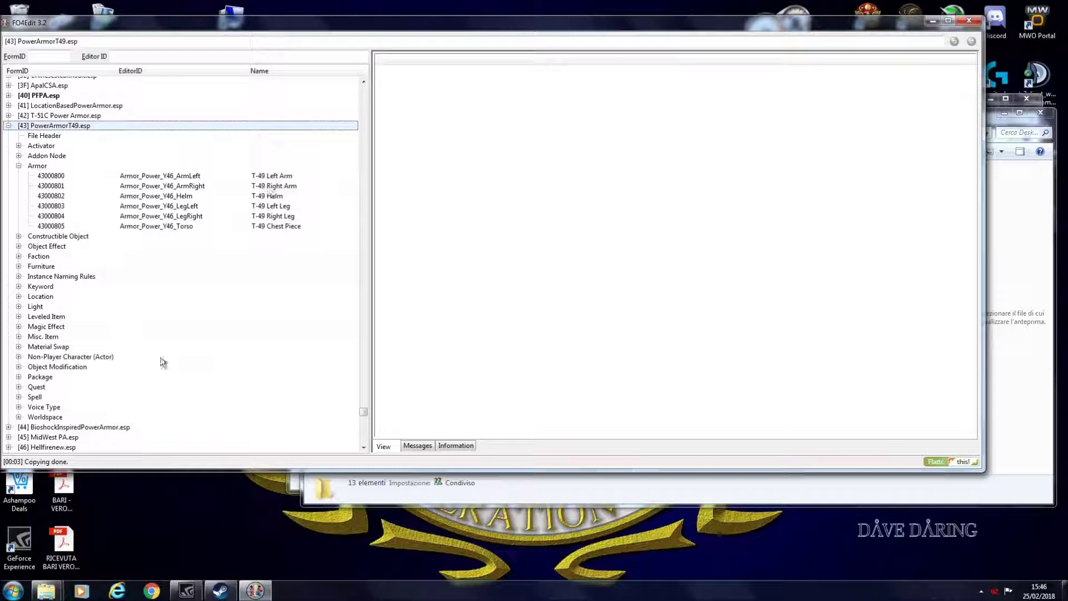
{"action": "left_click", "coordinate": [152, 590]}
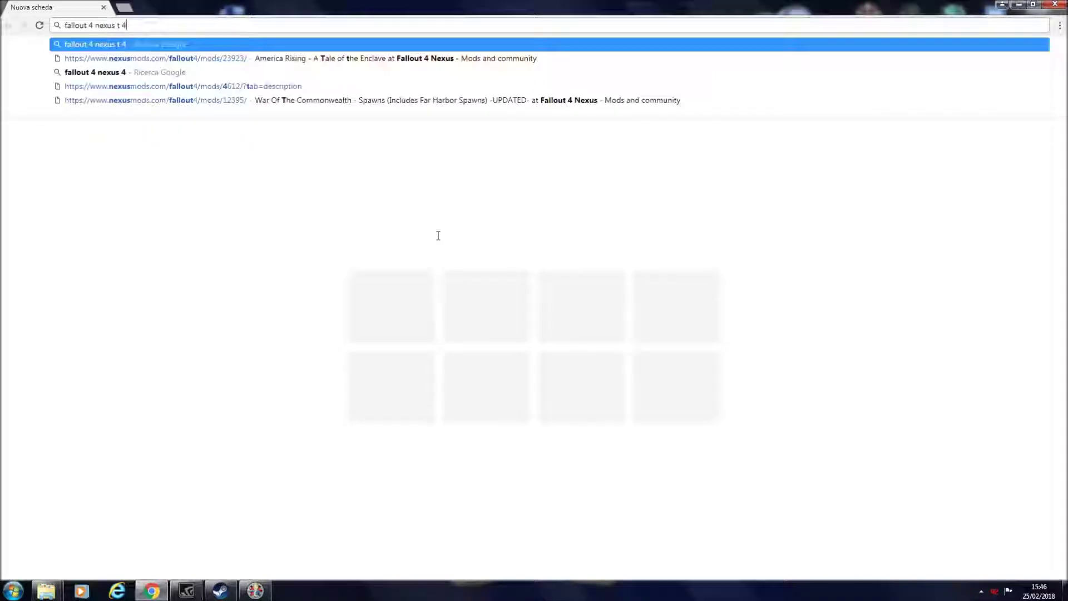
Search 'fallout 4 nexus t 49' and view a screenshot on the T-49 Armor of the Storyteller page
{"action": "key", "text": "Return"}
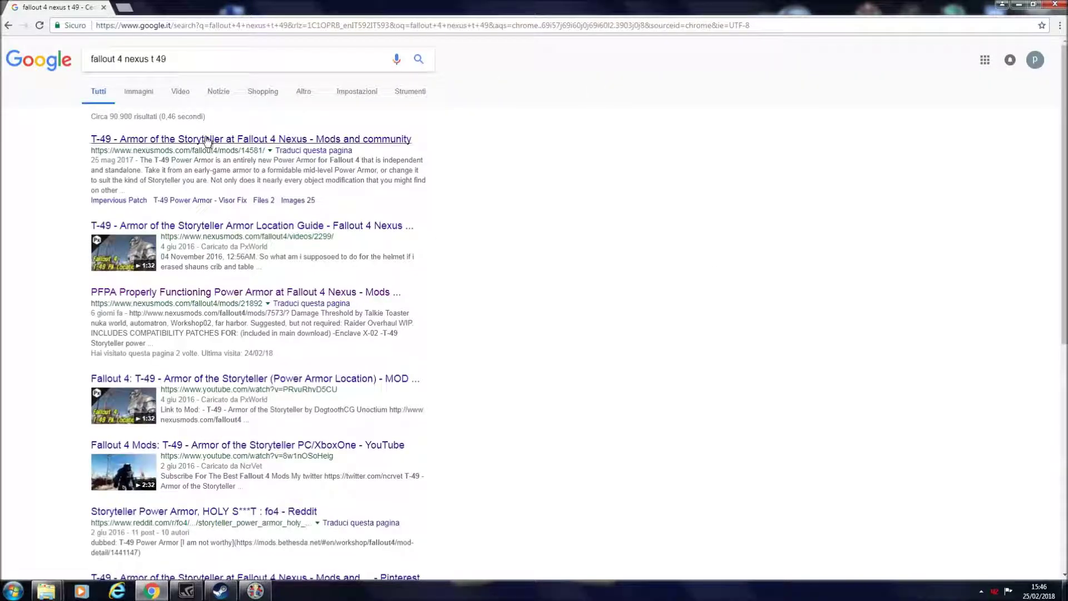
{"action": "left_click", "coordinate": [206, 140]}
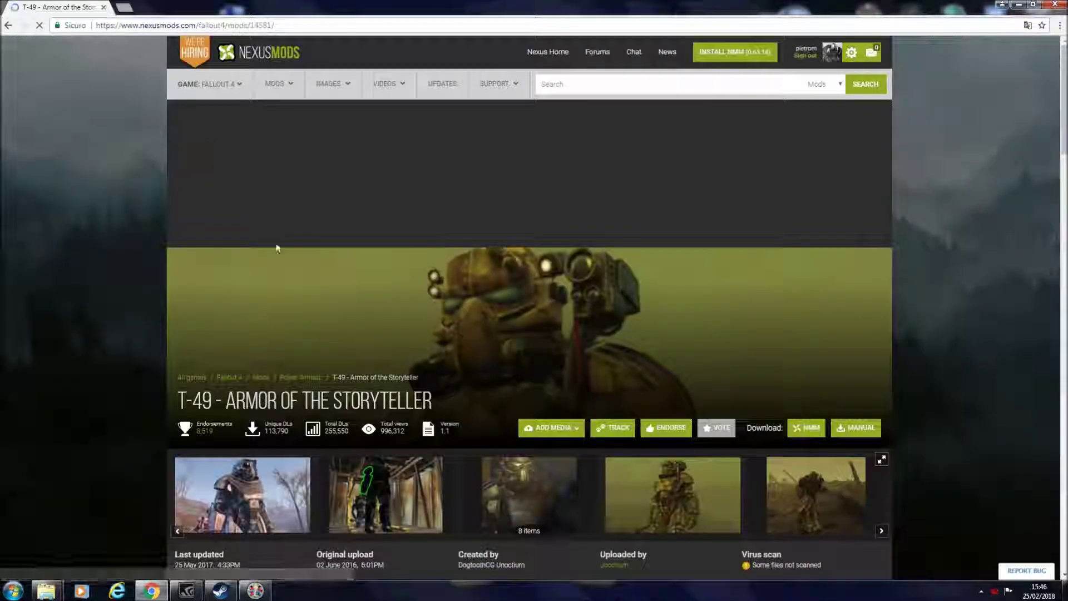
{"action": "scroll", "coordinate": [246, 327], "scroll_direction": "down", "scroll_amount": 3}
{"action": "left_click", "coordinate": [245, 305]}
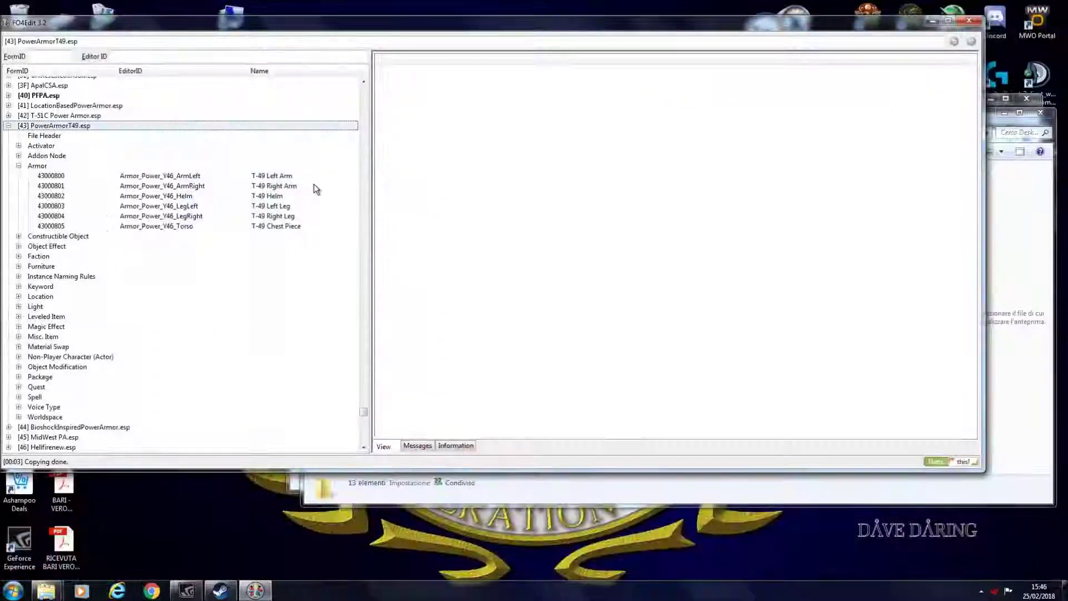
Open the T-49 Chest Piece record and inspect its object effect and cryo resistance
{"action": "left_click", "coordinate": [276, 225]}
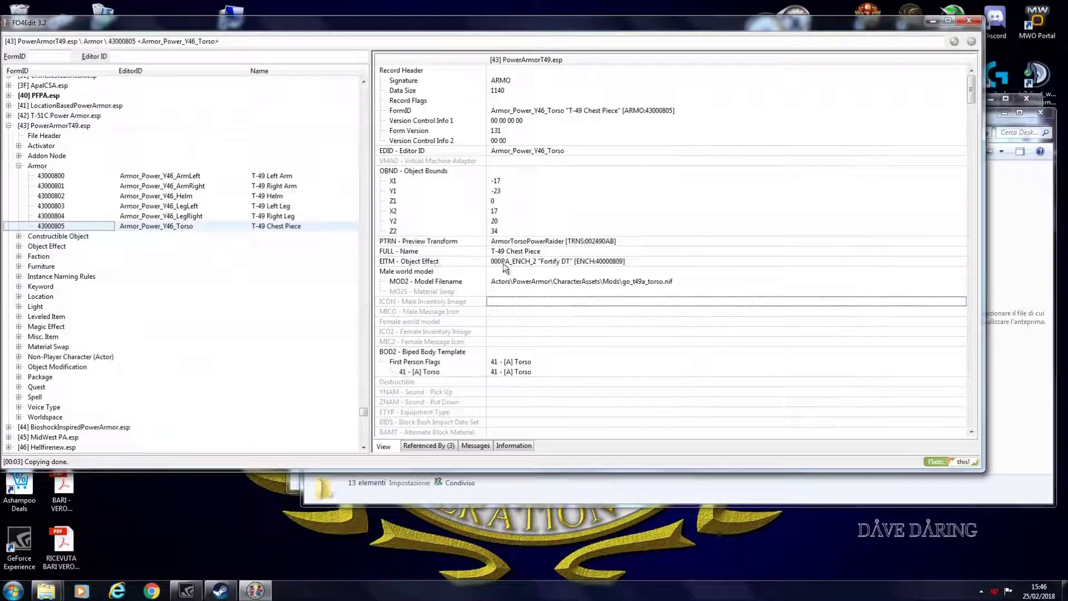
{"action": "right_click", "coordinate": [667, 260]}
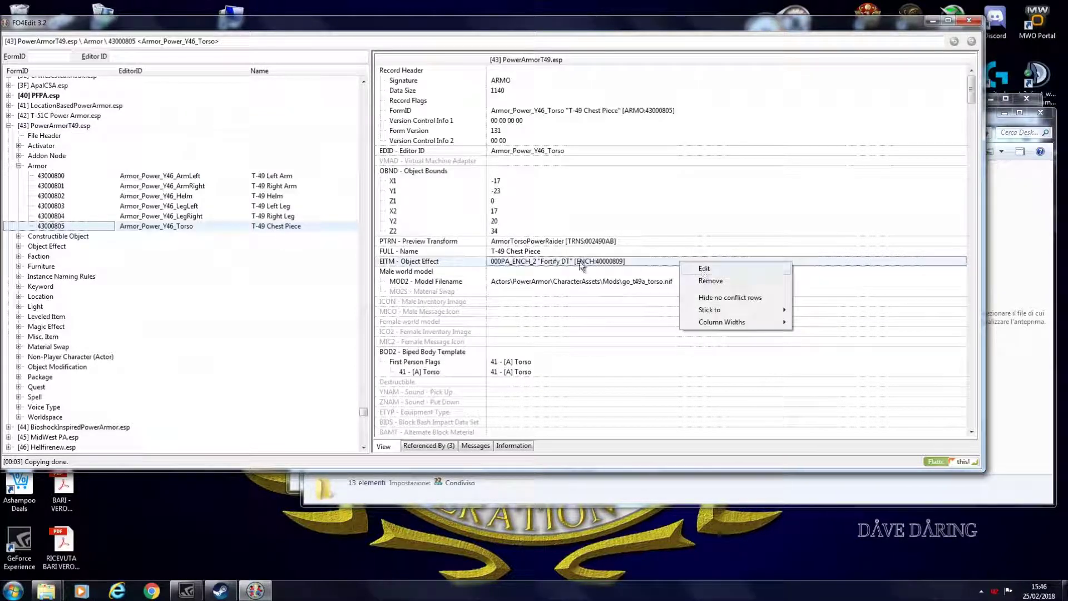
{"action": "left_click", "coordinate": [556, 281]}
{"action": "scroll", "coordinate": [538, 348], "scroll_direction": "down", "scroll_amount": 15}
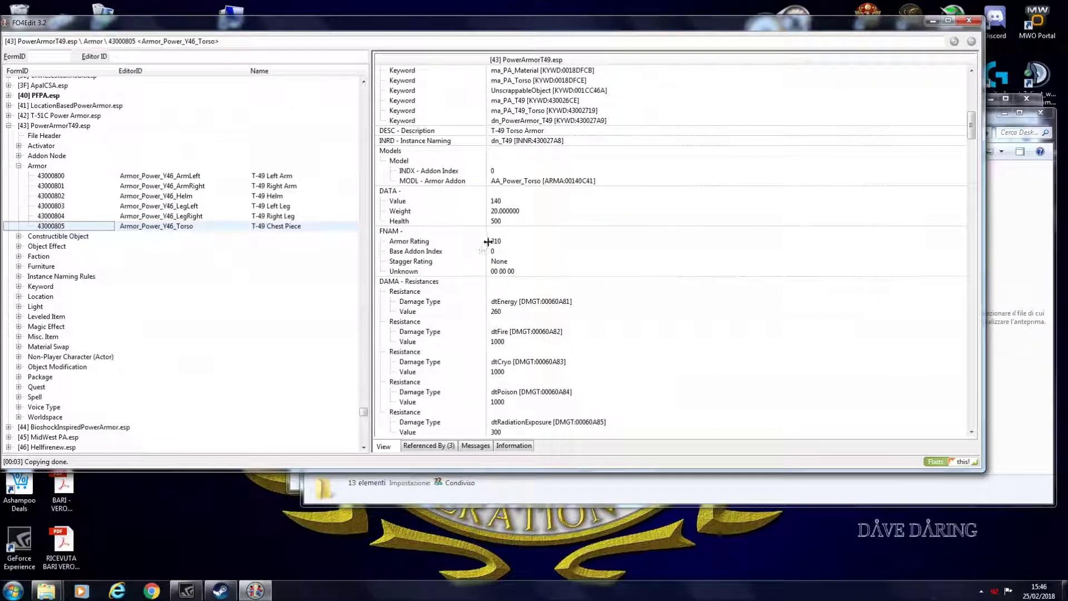
{"action": "left_click", "coordinate": [522, 361]}
{"action": "scroll", "coordinate": [522, 361], "scroll_direction": "down", "scroll_amount": 3}
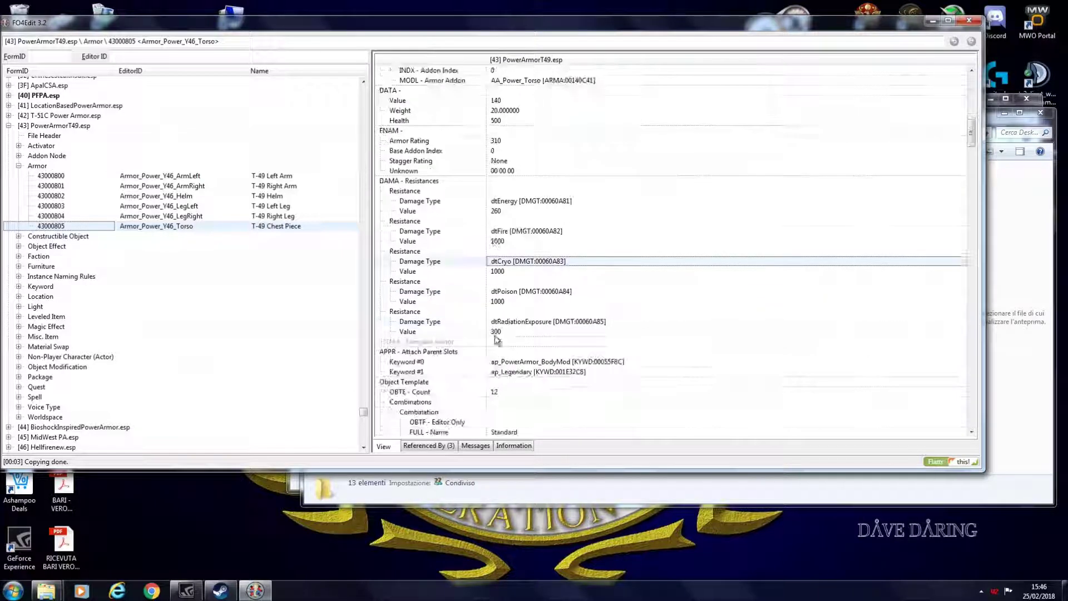
Add a cryo damage resistance entry to the chest piece, then delete it again
{"action": "right_click", "coordinate": [501, 184]}
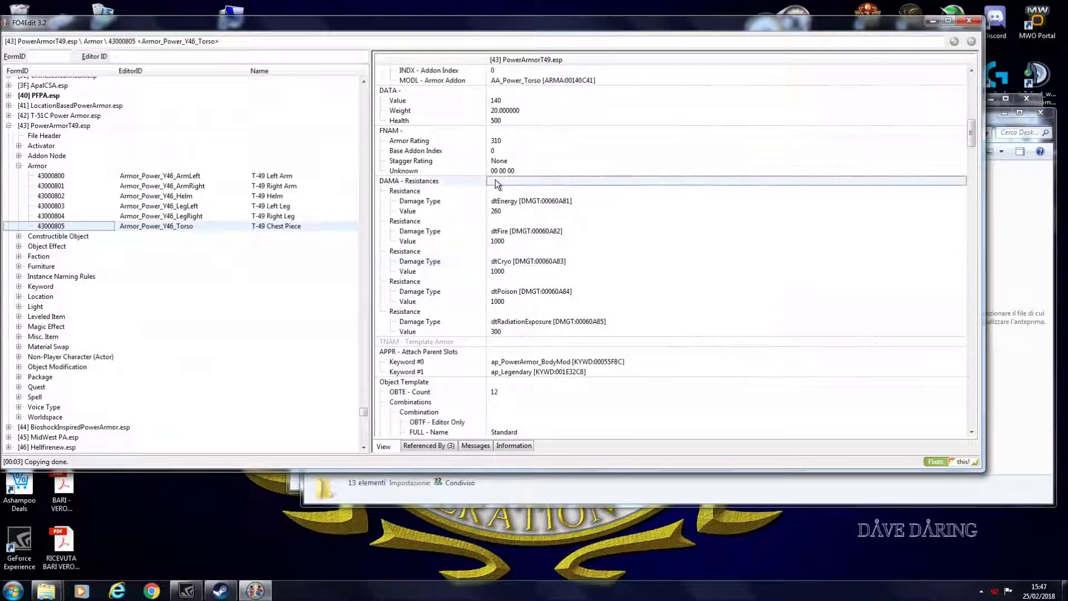
{"action": "left_click", "coordinate": [525, 188]}
{"action": "double_click", "coordinate": [517, 201]}
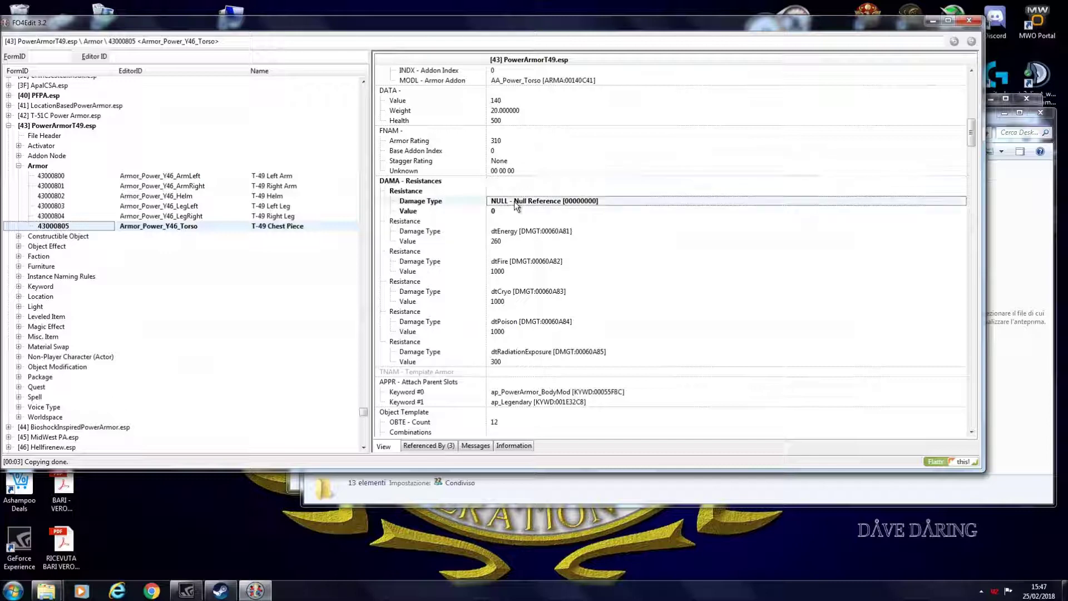
{"action": "type", "text": "dtCryo [DMGT:00060A83"}
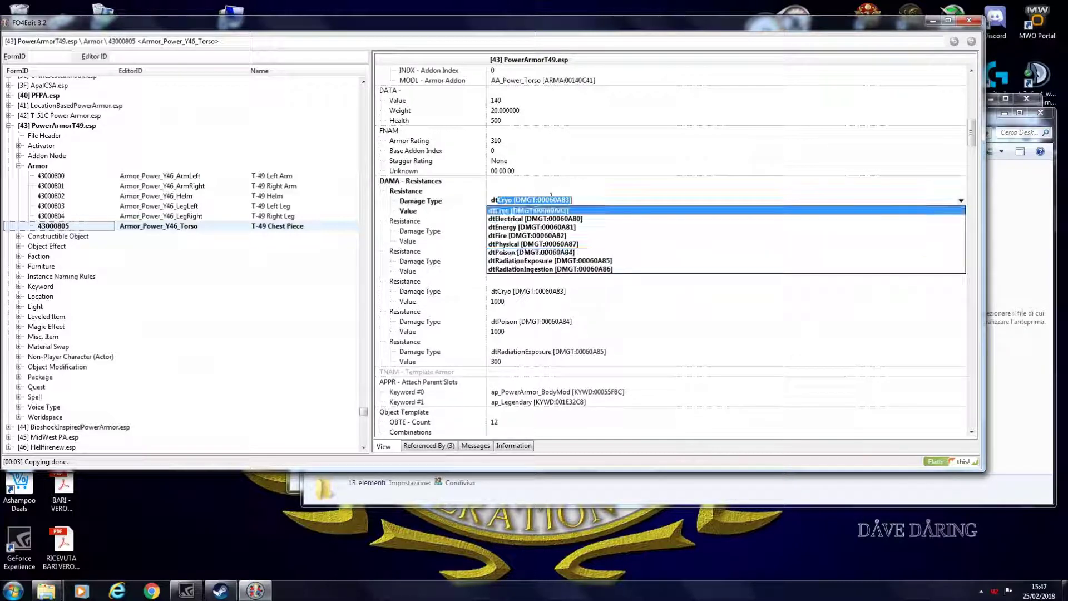
{"action": "left_click", "coordinate": [526, 210]}
{"action": "left_click", "coordinate": [496, 251]}
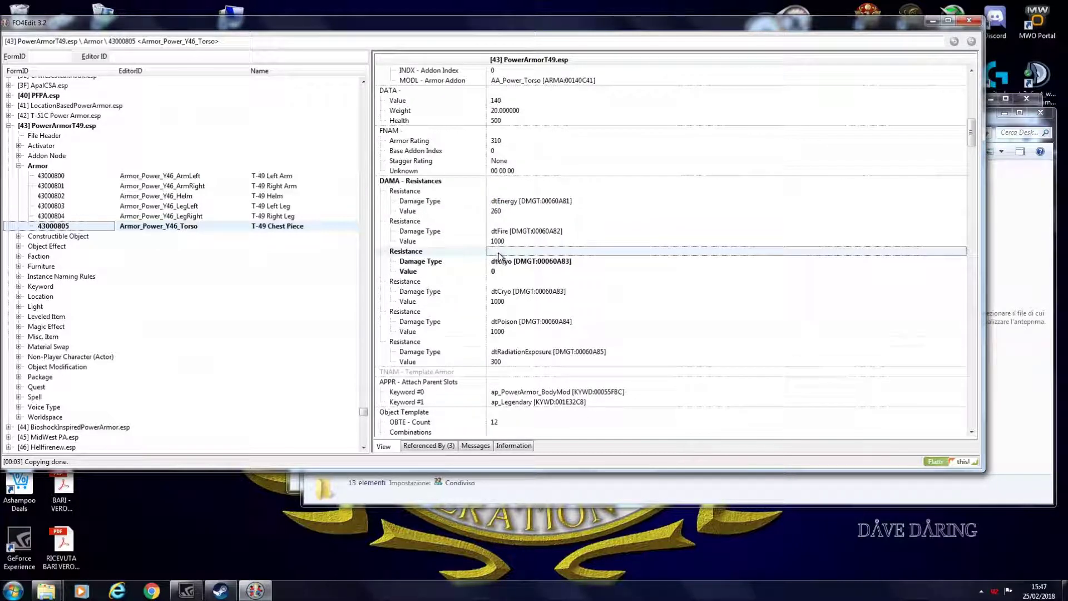
{"action": "key", "text": "Delete"}
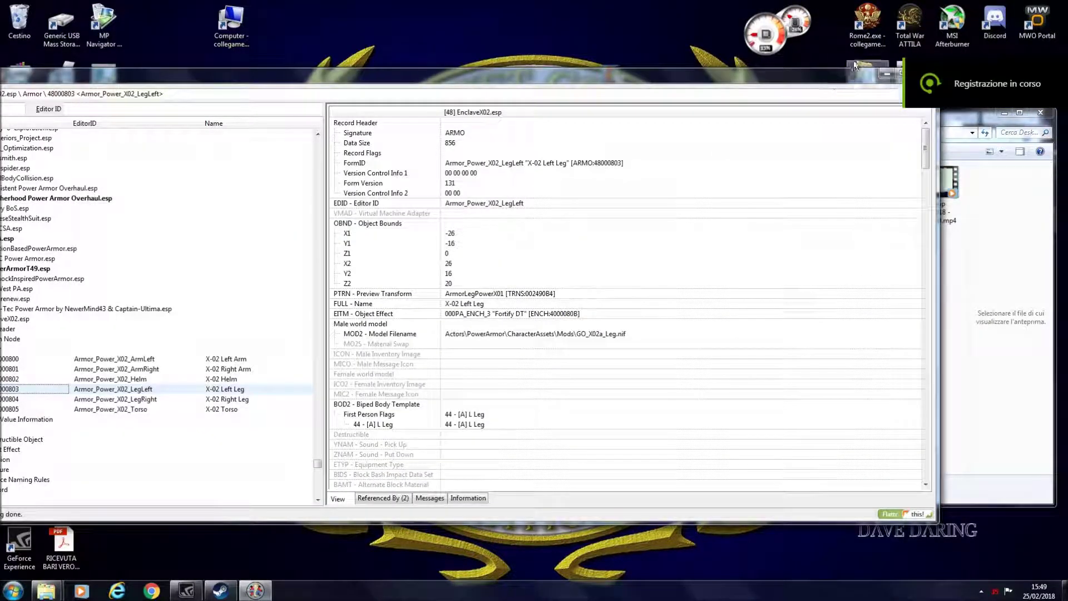
{"action": "left_click_drag", "start_coordinate": [332, 74], "coordinate": [398, 65]}
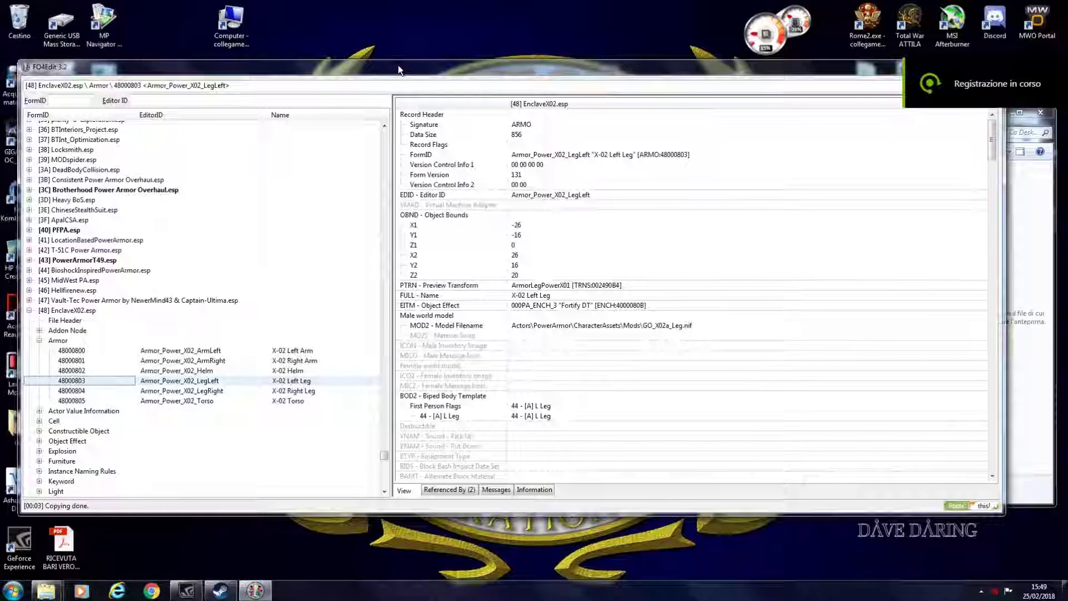